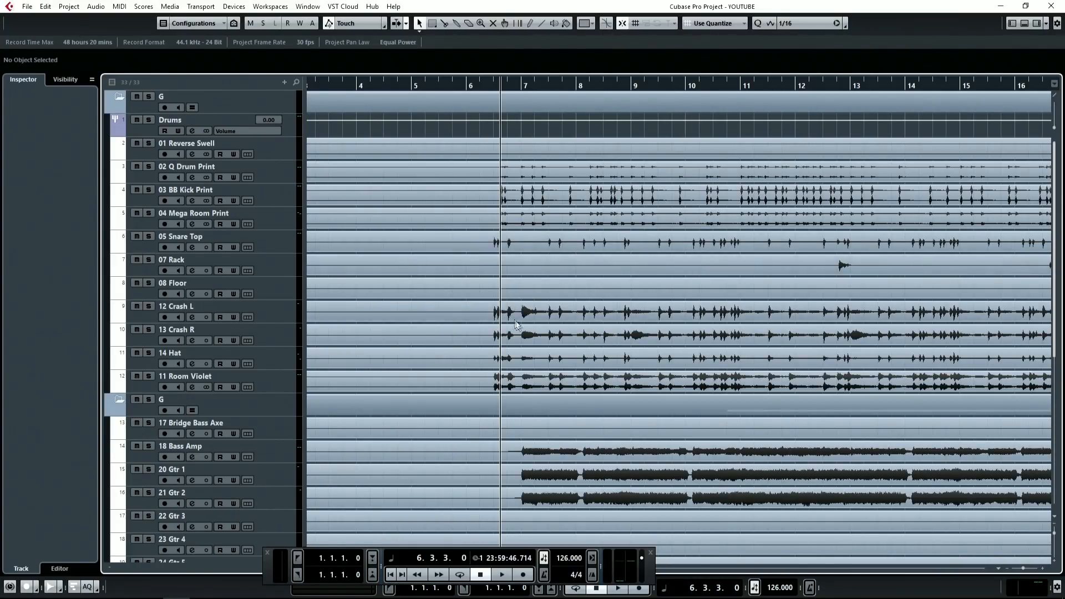
# Step: Examine the 12 Crash L waveform around bar 7 at an enlarged track height, then give all tracks a medium row height
pyautogui.scroll(8, 520, 325)
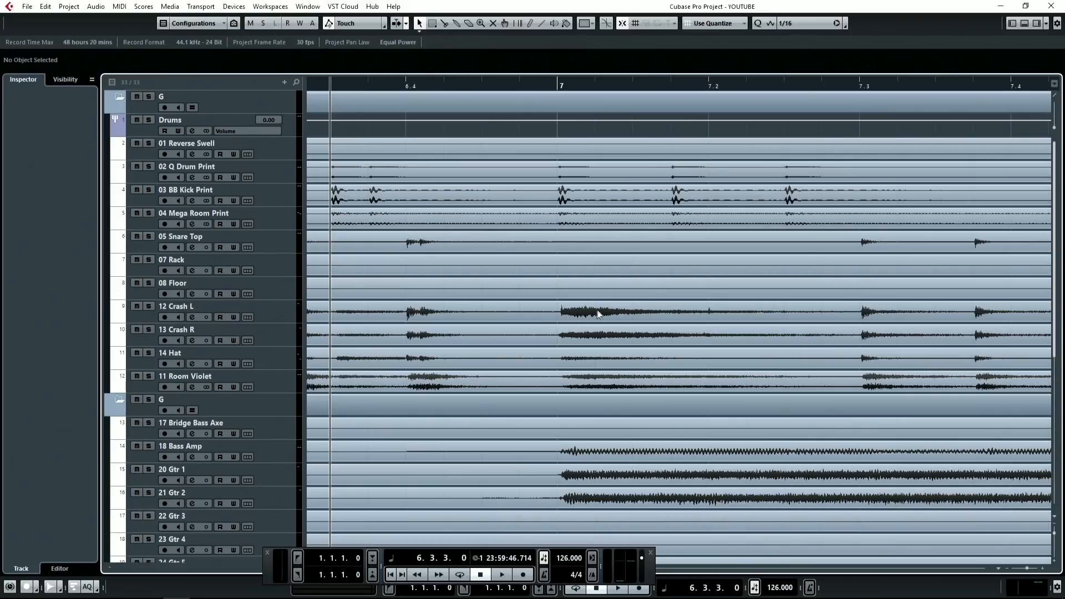
pyautogui.click(295, 310)
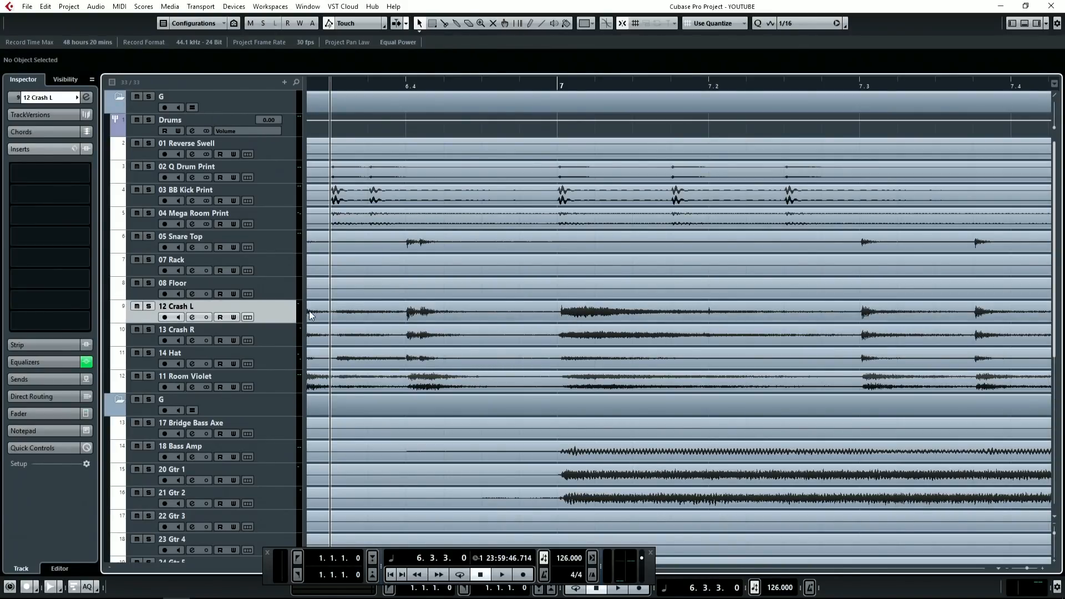
pyautogui.press('z')
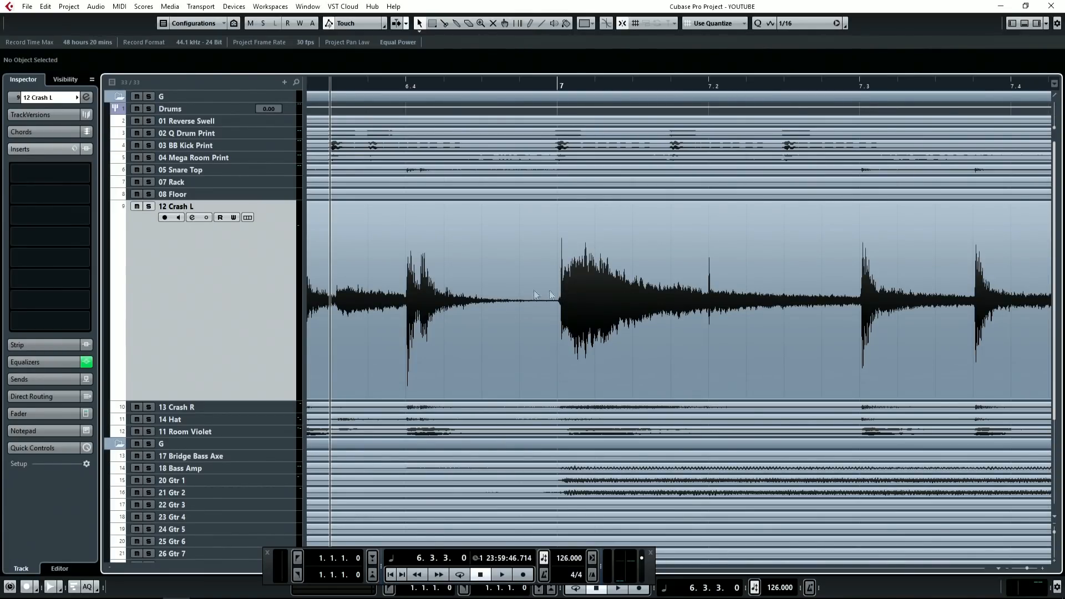
pyautogui.press('z')
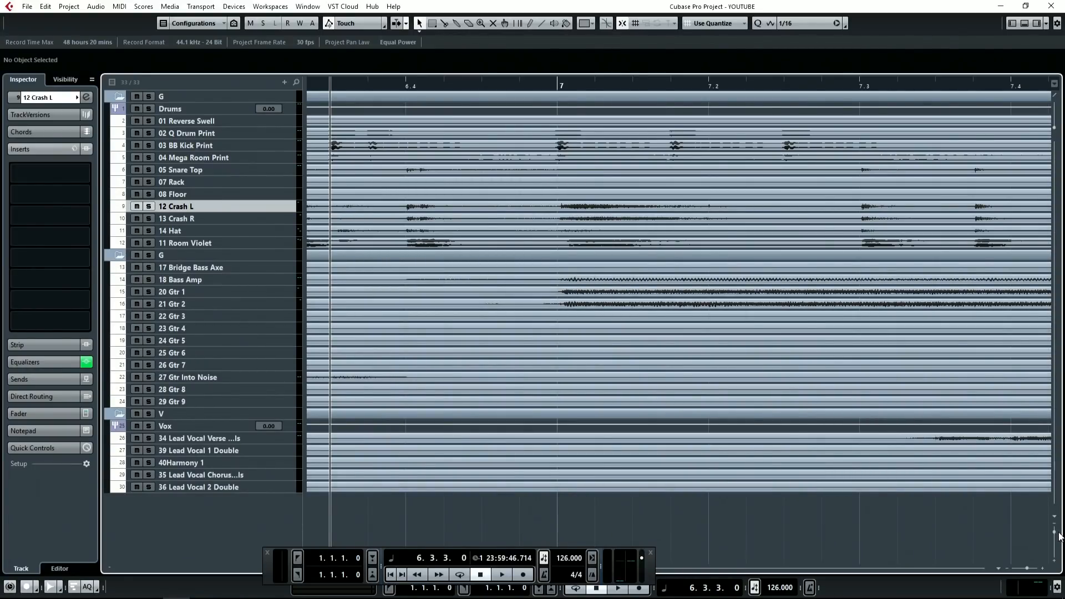
pyautogui.moveTo(1055, 532); pyautogui.dragTo(1054, 534)
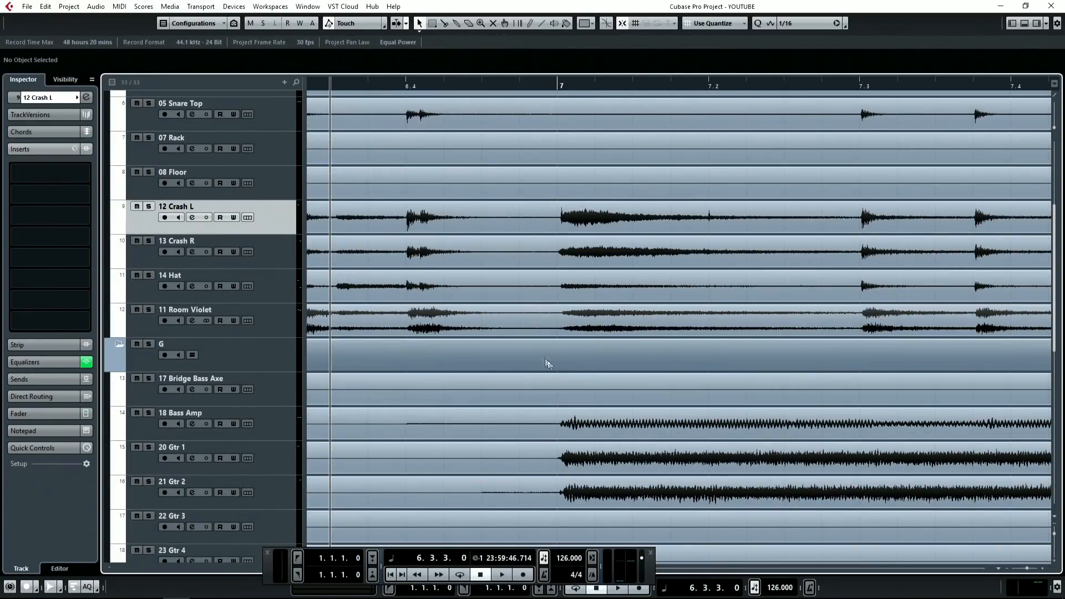
# Step: Select 12 Crash L together with 13 Crash R and solo only 12 Crash L
pyautogui.scroll(-3, 539, 351)
pyautogui.scroll(-5, 540, 351)
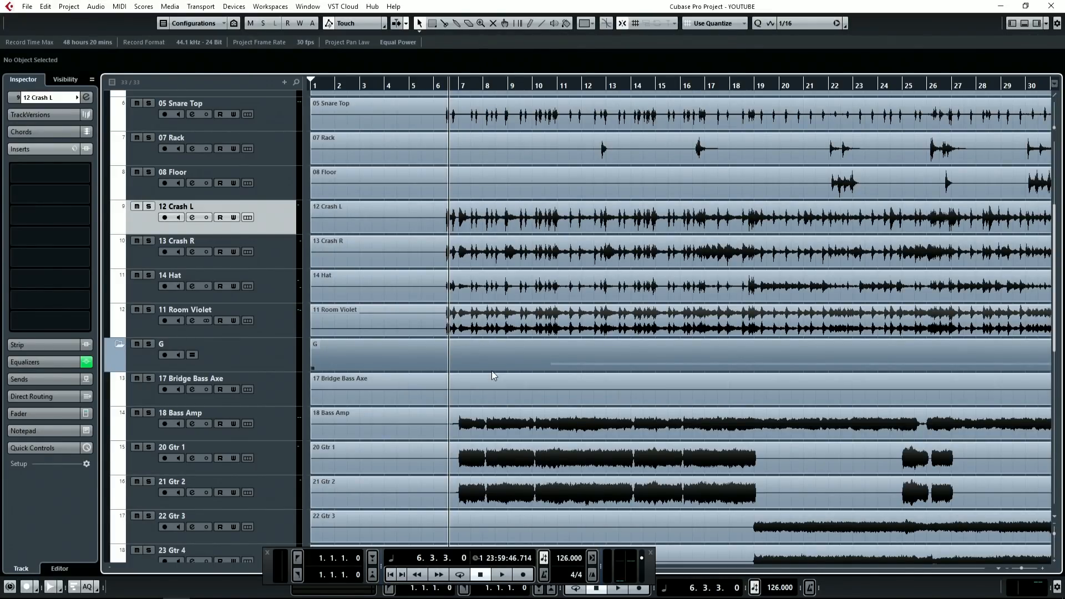
pyautogui.scroll(3, 492, 368)
pyautogui.scroll(-3, 491, 362)
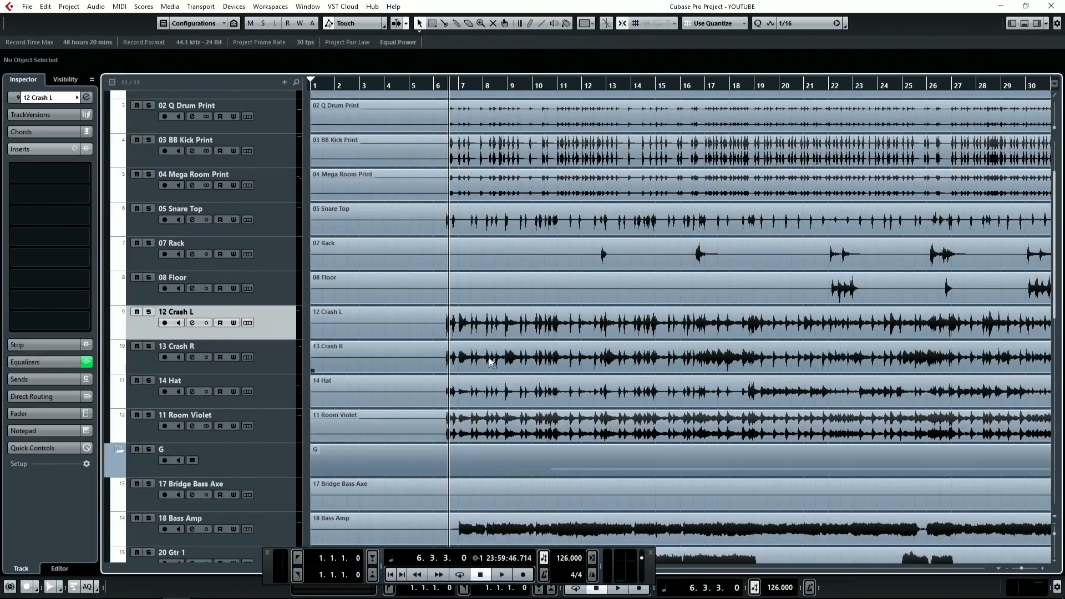
pyautogui.scroll(2, 471, 344)
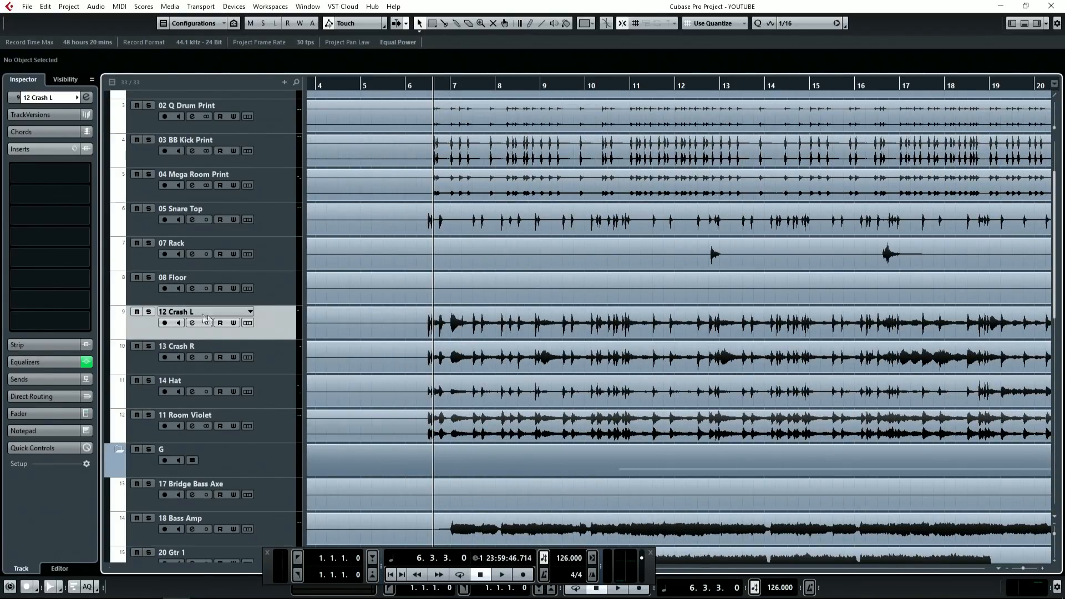
pyautogui.hotkey('shift', 'Down')
pyautogui.click(148, 312)
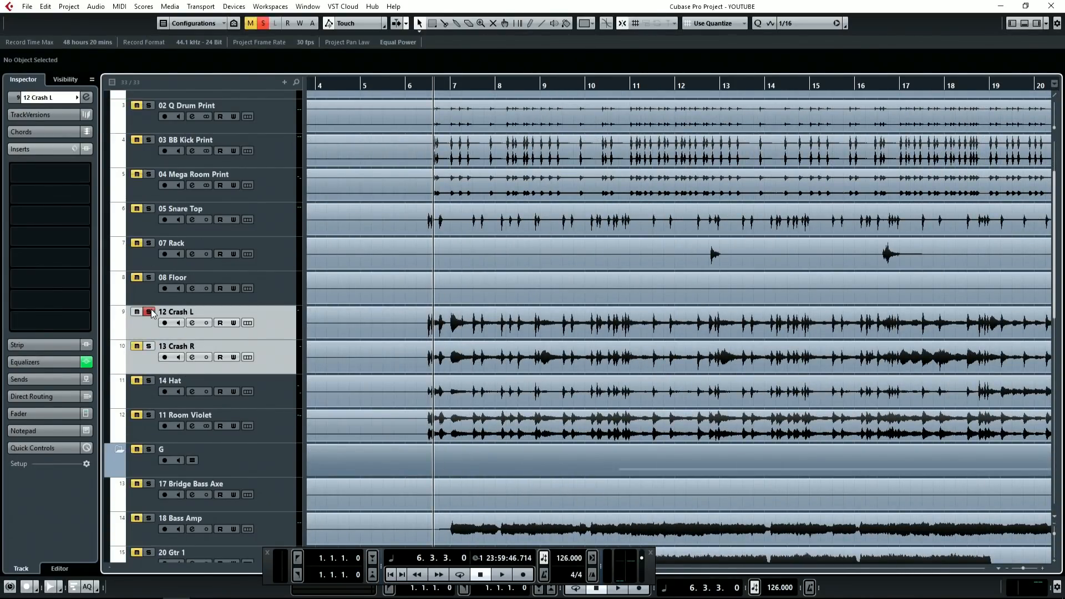
# Step: Audition the soloed 12 Crash L track from just before bar 7 and show its basic track settings
pyautogui.press('space')
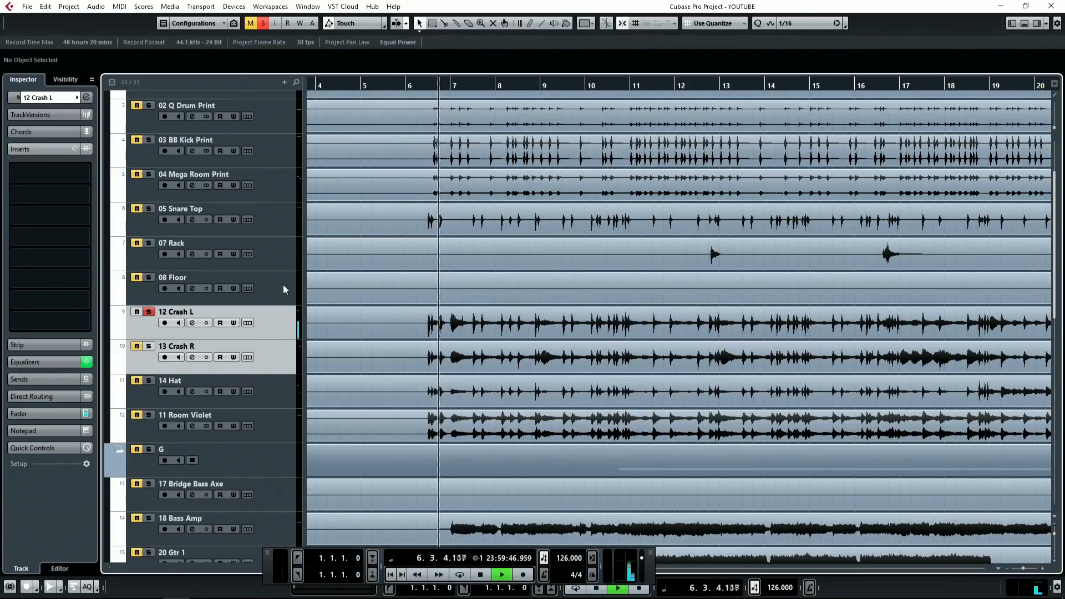
pyautogui.click(61, 97)
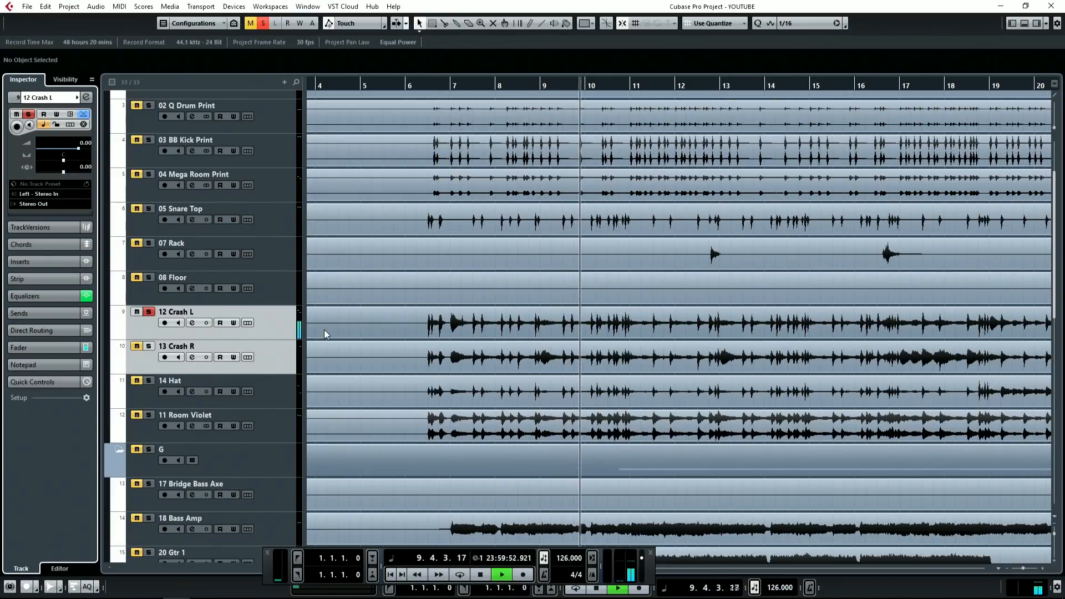
pyautogui.press('space')
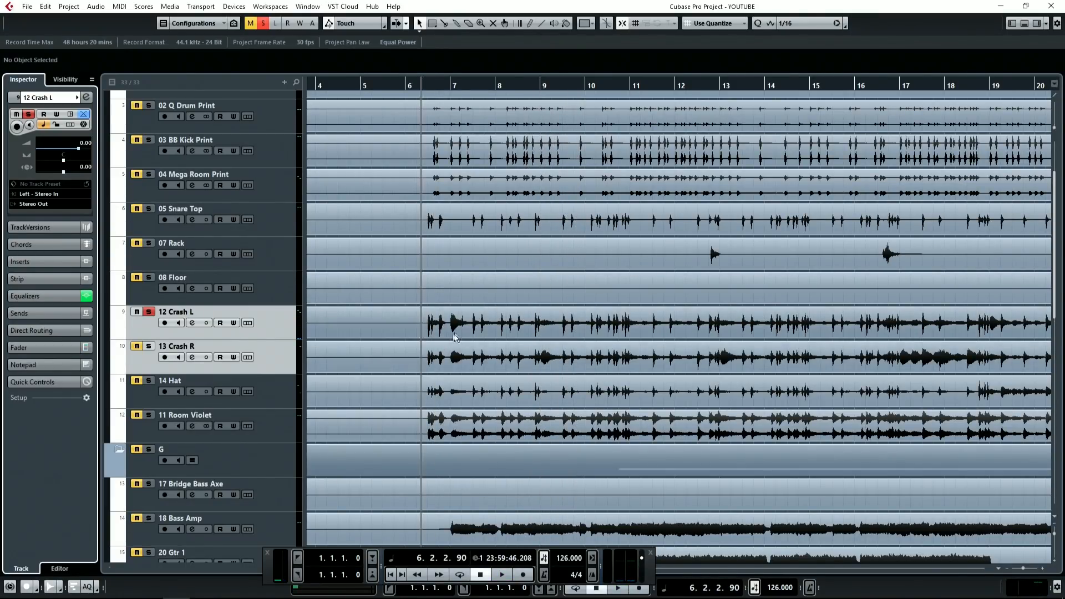
pyautogui.scroll(2, 452, 340)
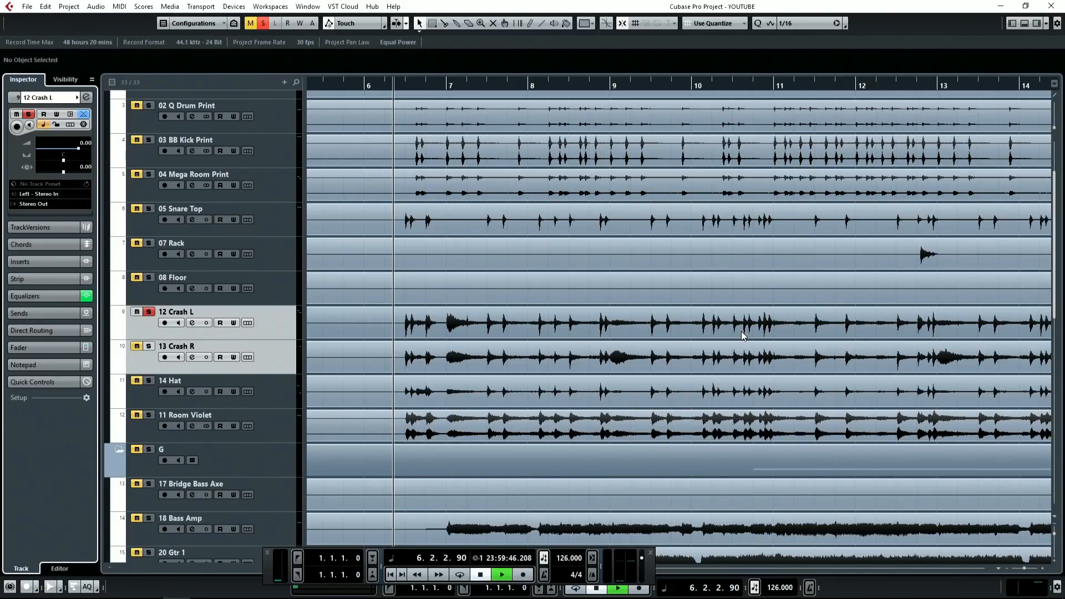
pyautogui.press('space')
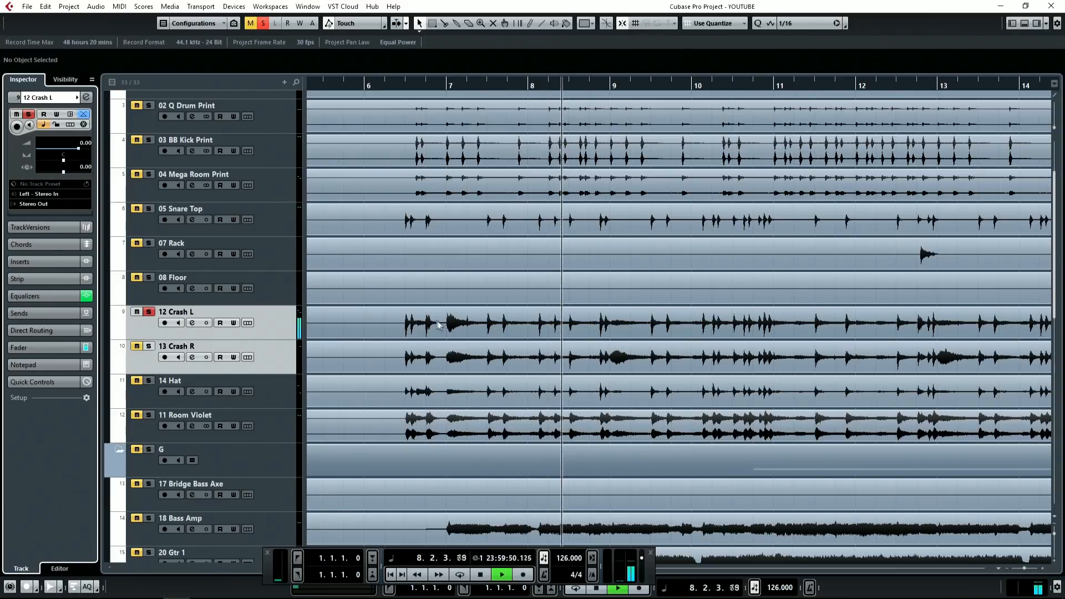
pyautogui.press('space')
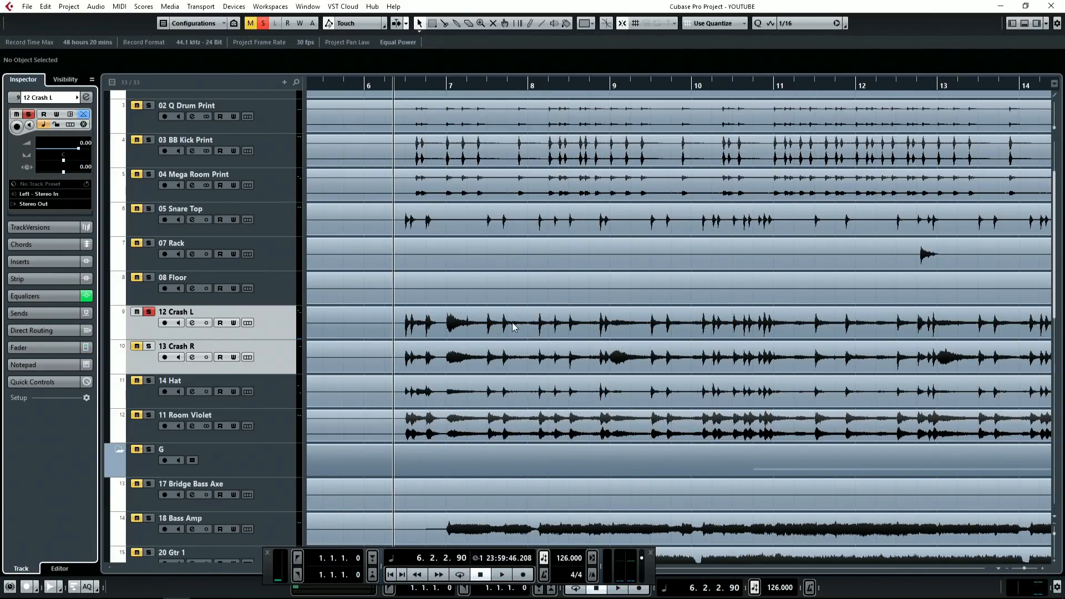
# Step: Insert the L1 limiter Mono plug-in in the second insert slot of 12 Crash L and reposition its window
pyautogui.click(49, 262)
pyautogui.click(54, 195)
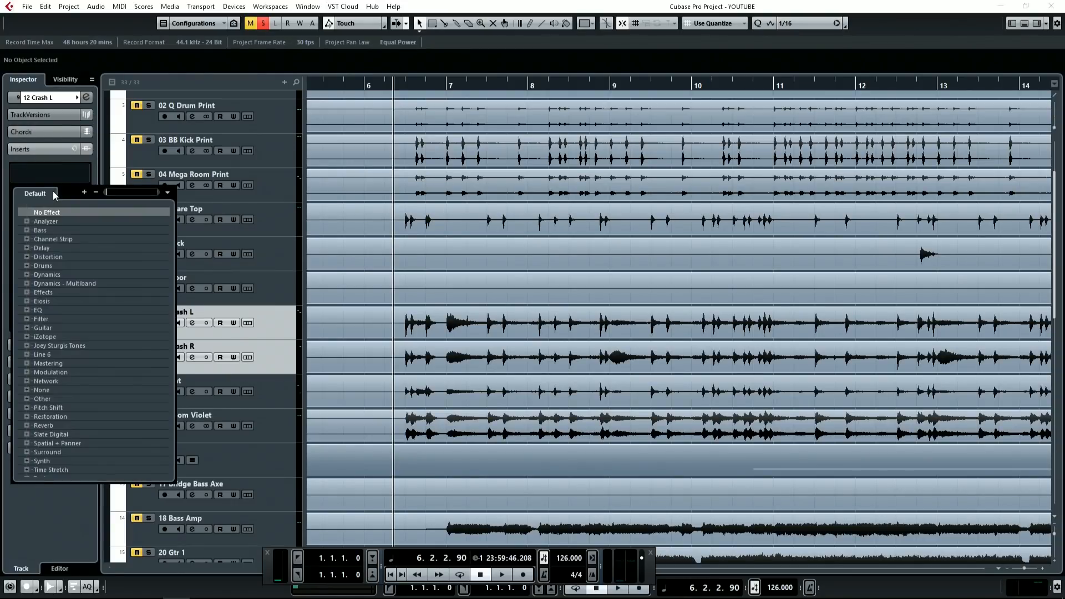
pyautogui.write('l1')
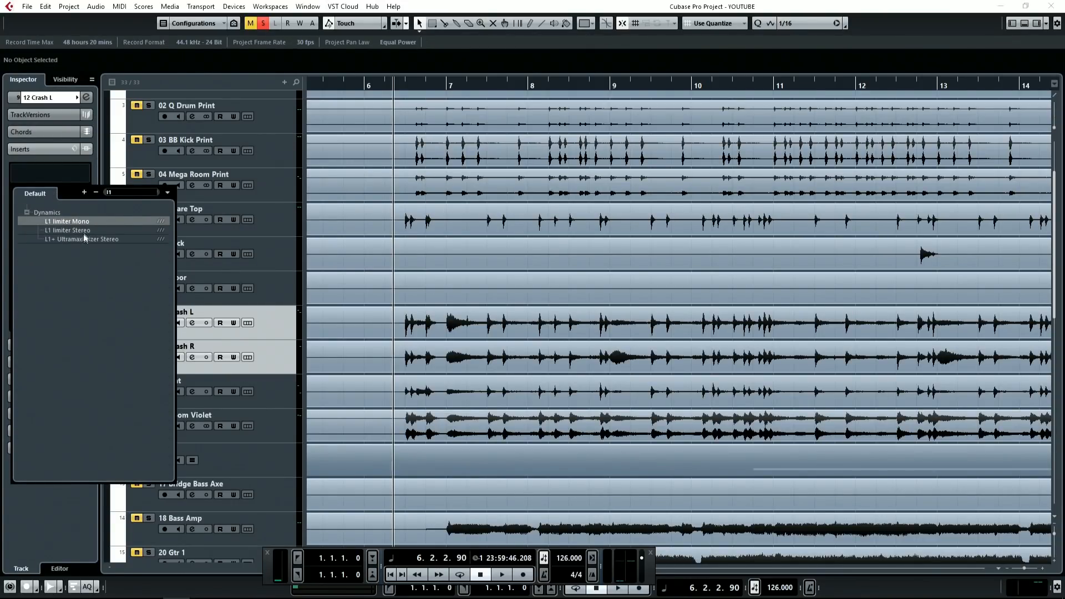
pyautogui.click(82, 222)
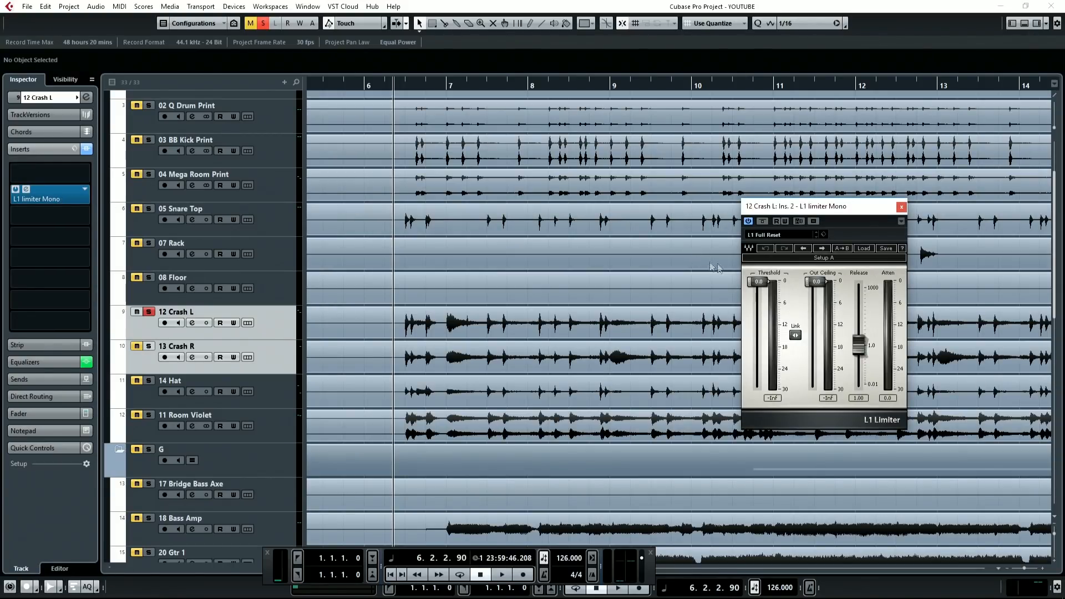
pyautogui.moveTo(819, 212); pyautogui.dragTo(566, 83)
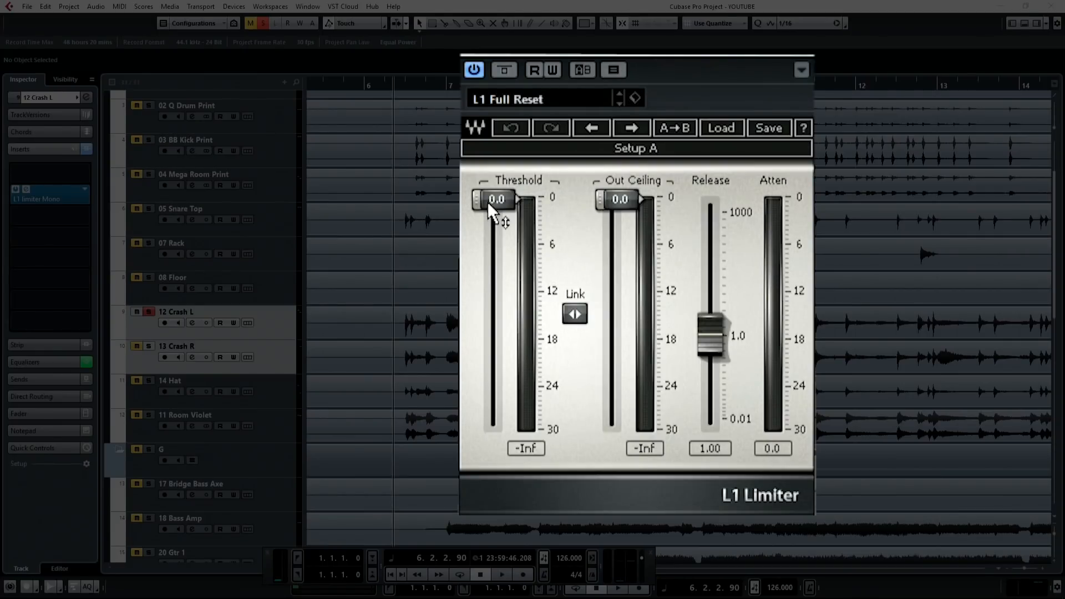
# Step: Try lowering the limiter's Out Ceiling slightly and return both Out Ceiling and Threshold to 0.0
pyautogui.moveTo(488, 200)
pyautogui.mouseDown()
pyautogui.moveTo(489, 427)
pyautogui.moveTo(488, 200)
pyautogui.mouseUp()
pyautogui.moveTo(610, 200)
pyautogui.mouseDown()
pyautogui.moveTo(613, 419)
pyautogui.moveTo(617, 203)
pyautogui.mouseUp()
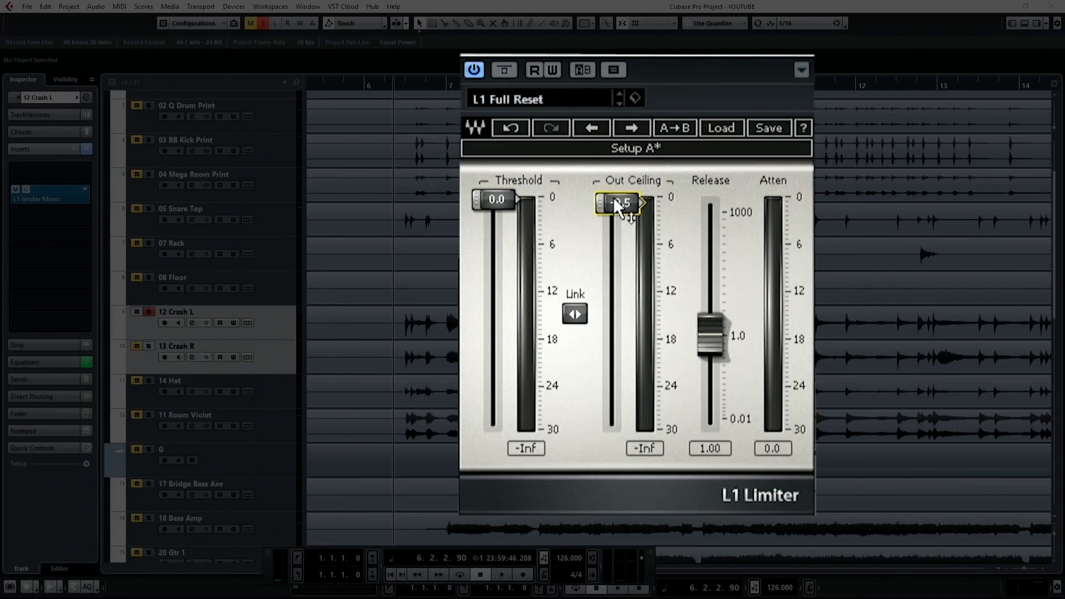
pyautogui.moveTo(614, 200); pyautogui.dragTo(613, 196)
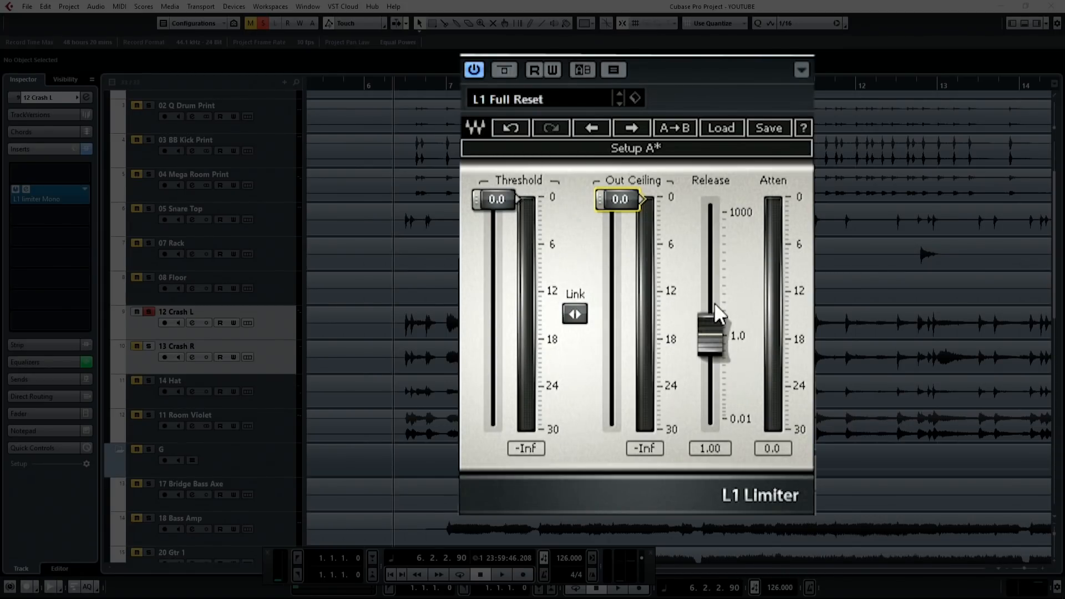
pyautogui.moveTo(477, 196)
pyautogui.mouseDown()
pyautogui.moveTo(477, 427)
pyautogui.moveTo(493, 198)
pyautogui.mouseUp()
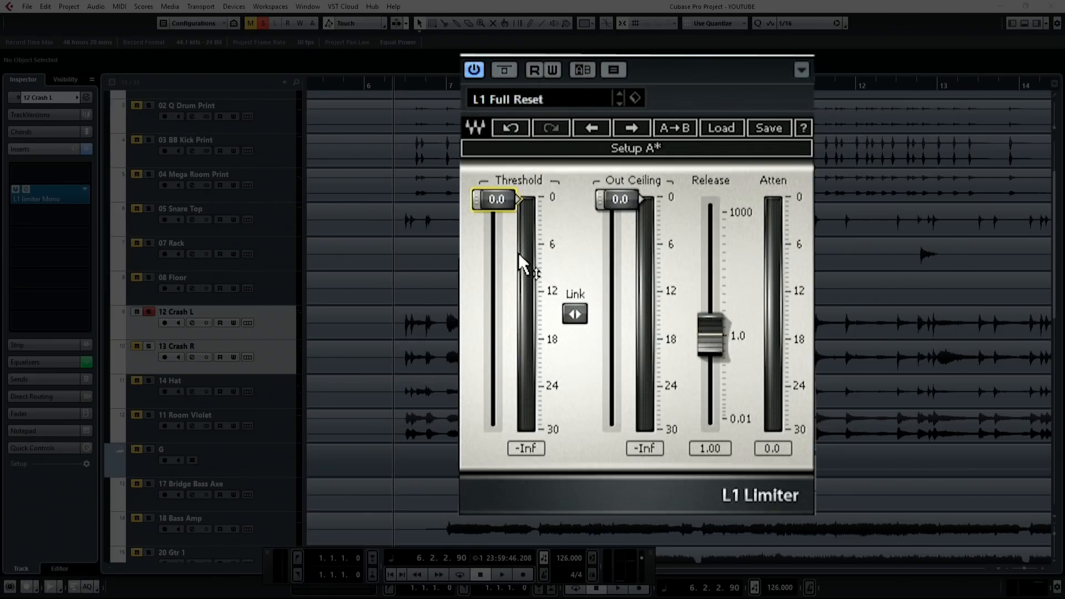
# Step: Play the soloed crash through the limiter with Threshold and Out Ceiling at 0.0 to check its levels
pyautogui.press('space')
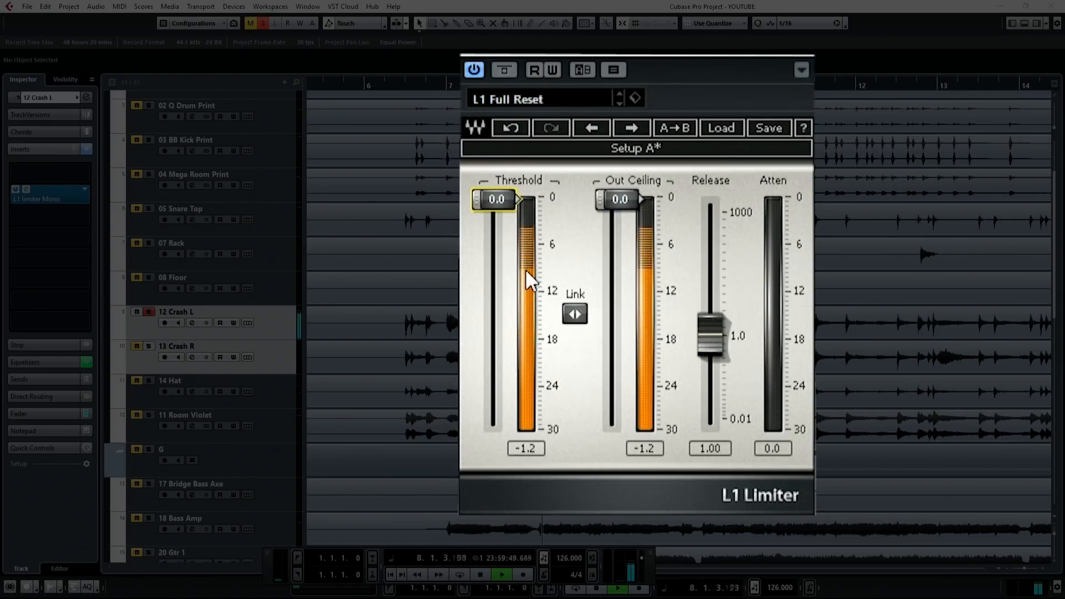
pyautogui.press('space')
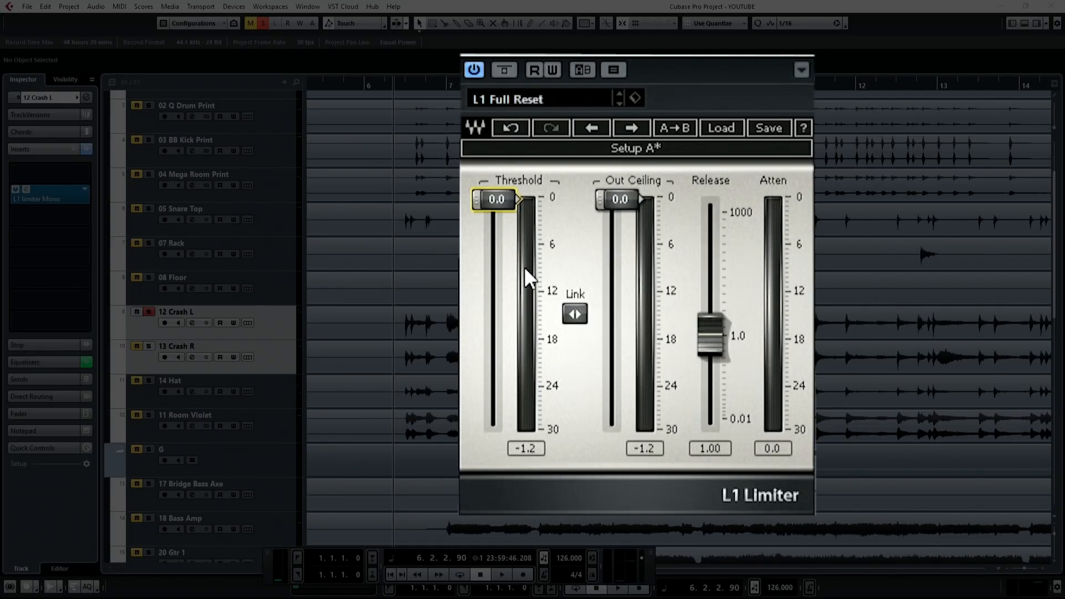
pyautogui.moveTo(580, 320); pyautogui.dragTo(568, 291)
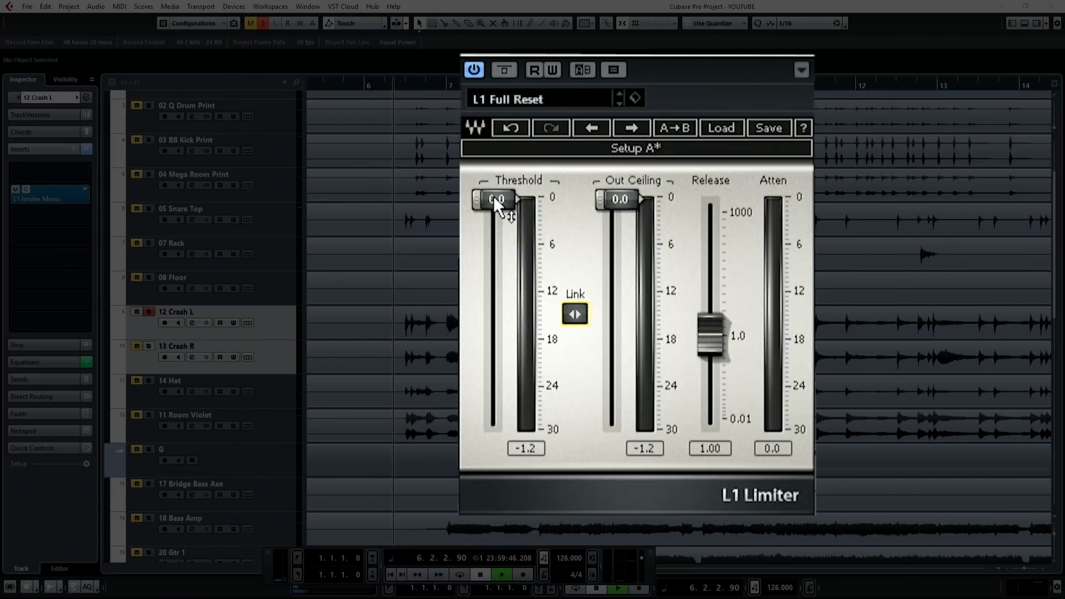
# Step: Try lowering only the Threshold to about -8.8 during playback, and reset it to 0.0
pyautogui.press('space')
pyautogui.moveTo(494, 200); pyautogui.dragTo(494, 272)
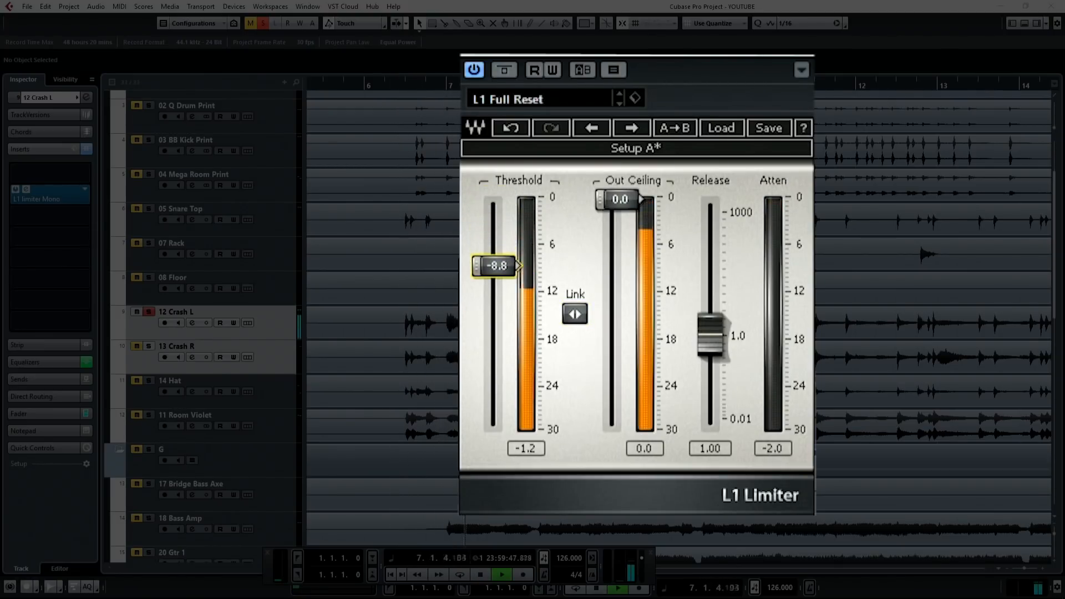
pyautogui.press('space')
pyautogui.moveTo(620, 199)
pyautogui.mouseDown()
pyautogui.moveTo(619, 270)
pyautogui.moveTo(619, 199)
pyautogui.mouseUp()
pyautogui.moveTo(494, 272); pyautogui.dragTo(494, 200)
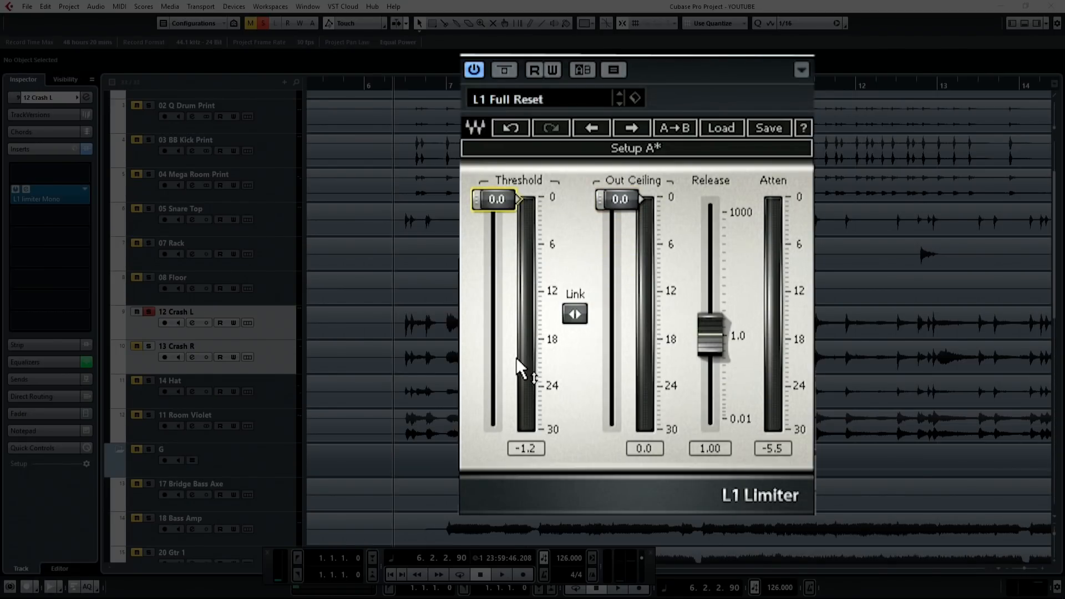
# Step: Try lowering Threshold and Out Ceiling together to -10.3 during playback, and return each of them to 0.0
pyautogui.press('space')
pyautogui.moveTo(575, 314); pyautogui.dragTo(575, 391)
pyautogui.press('space')
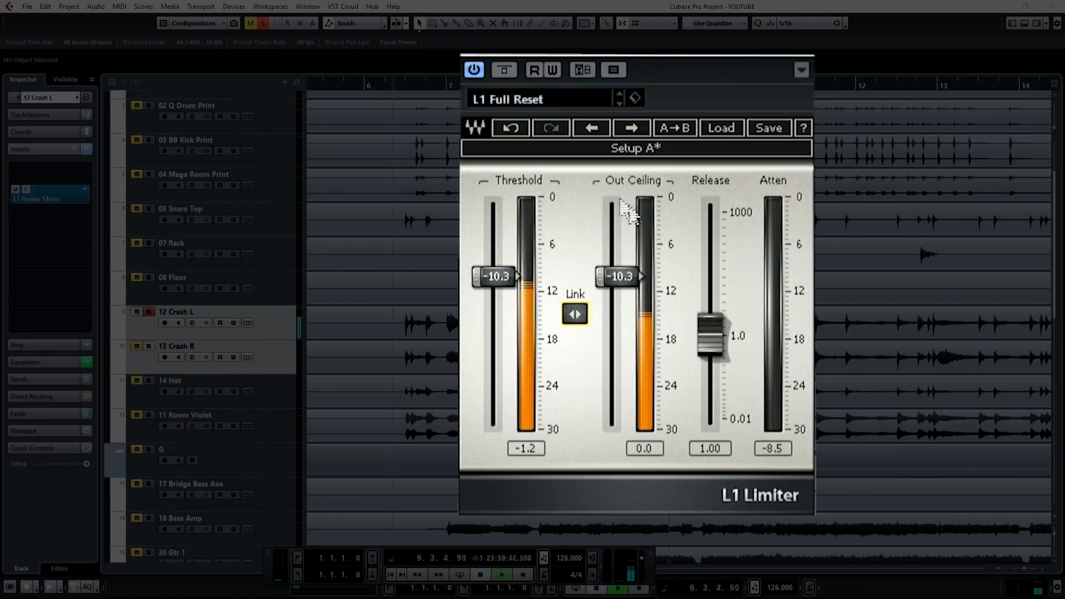
pyautogui.moveTo(621, 278); pyautogui.dragTo(619, 199)
pyautogui.moveTo(494, 276); pyautogui.dragTo(499, 198)
# Step: Audition the crash with the linked Threshold and Out Ceiling at -9.5, and bring both back to 0.0
pyautogui.click(575, 314)
pyautogui.moveTo(574, 315); pyautogui.dragTo(575, 322)
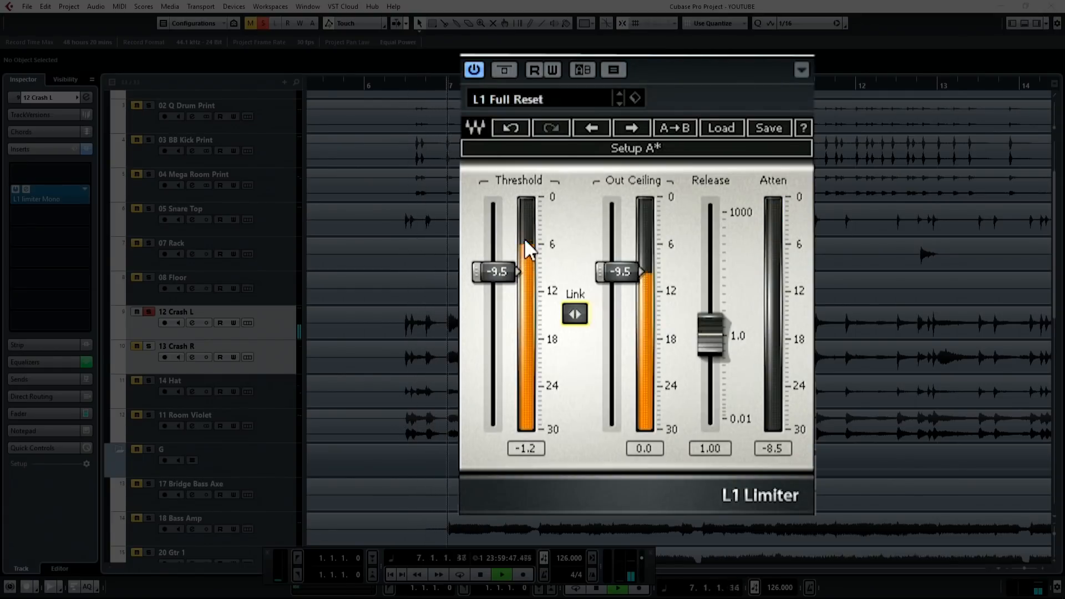
pyautogui.press('space')
pyautogui.moveTo(578, 314); pyautogui.dragTo(578, 242)
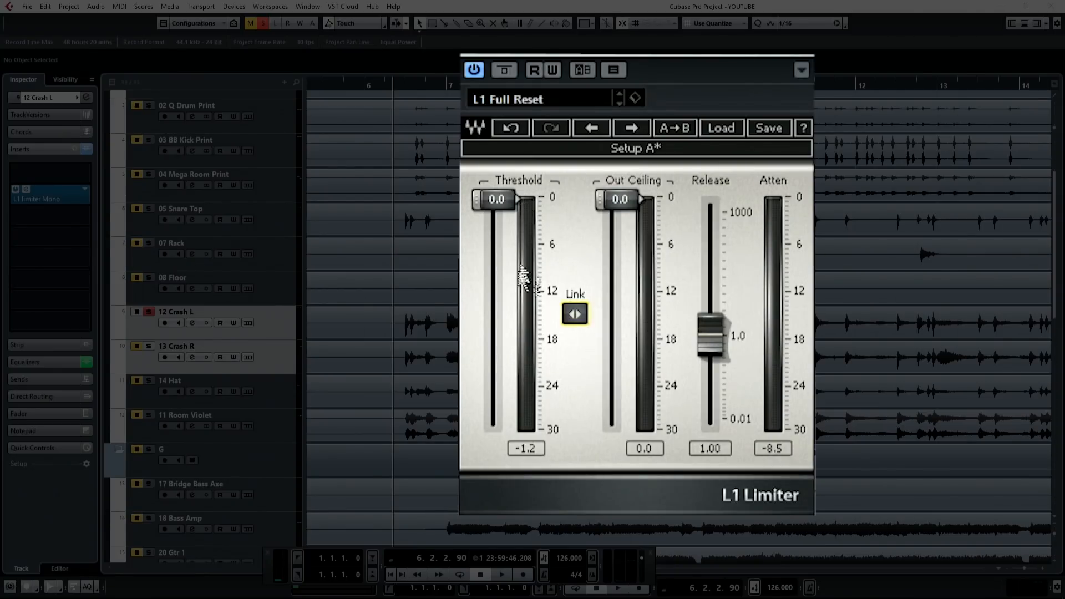
# Step: Lower the linked Threshold and Out Ceiling during playback, first to -10.4 and finally to -17.3
pyautogui.press('space')
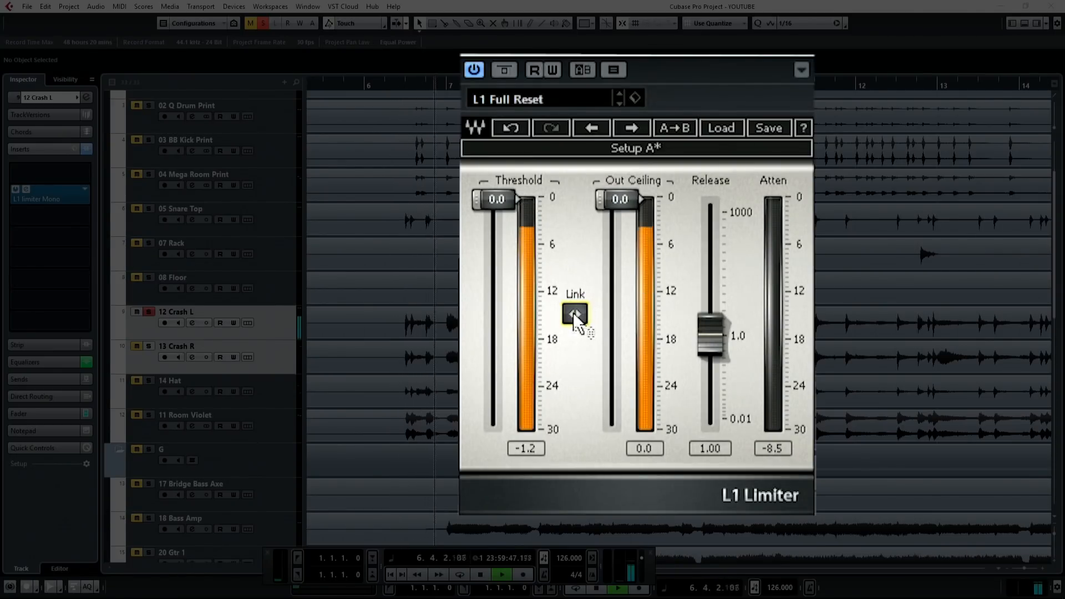
pyautogui.moveTo(575, 316); pyautogui.dragTo(575, 395)
pyautogui.press('space')
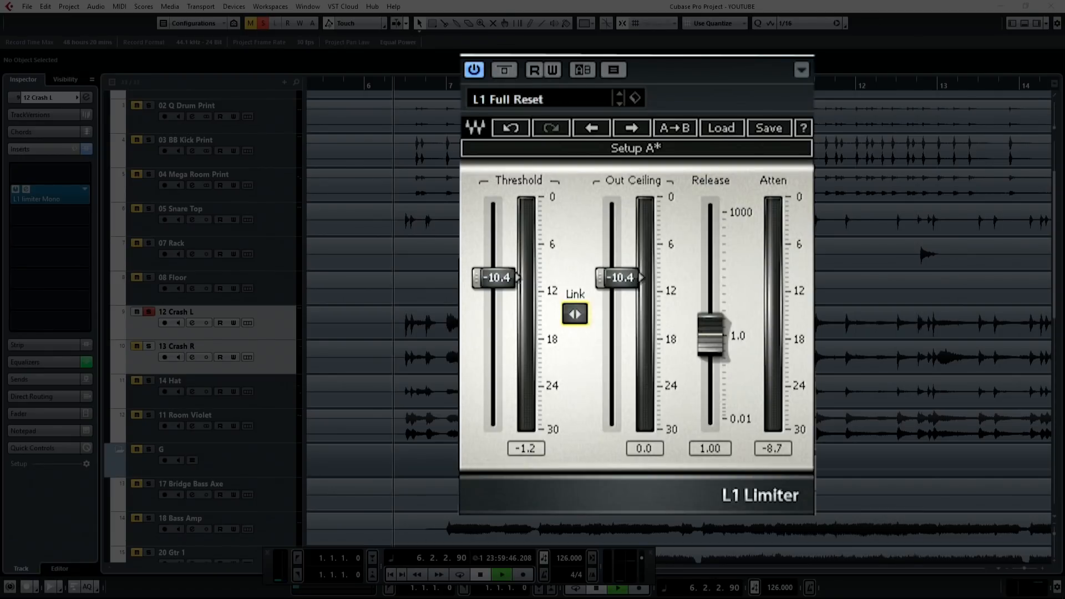
pyautogui.press('space')
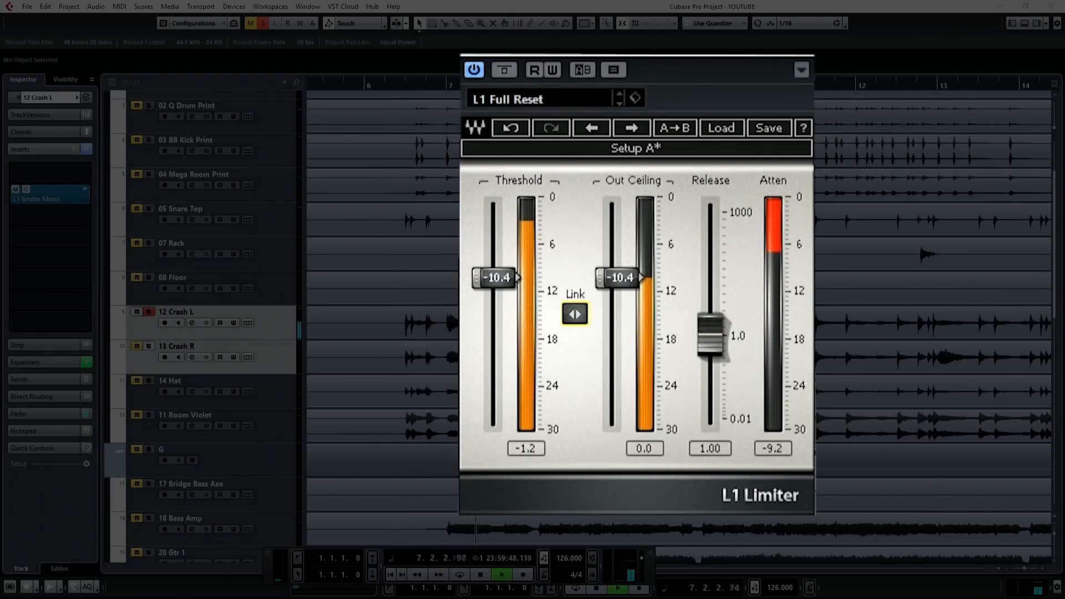
pyautogui.moveTo(575, 314); pyautogui.dragTo(575, 365)
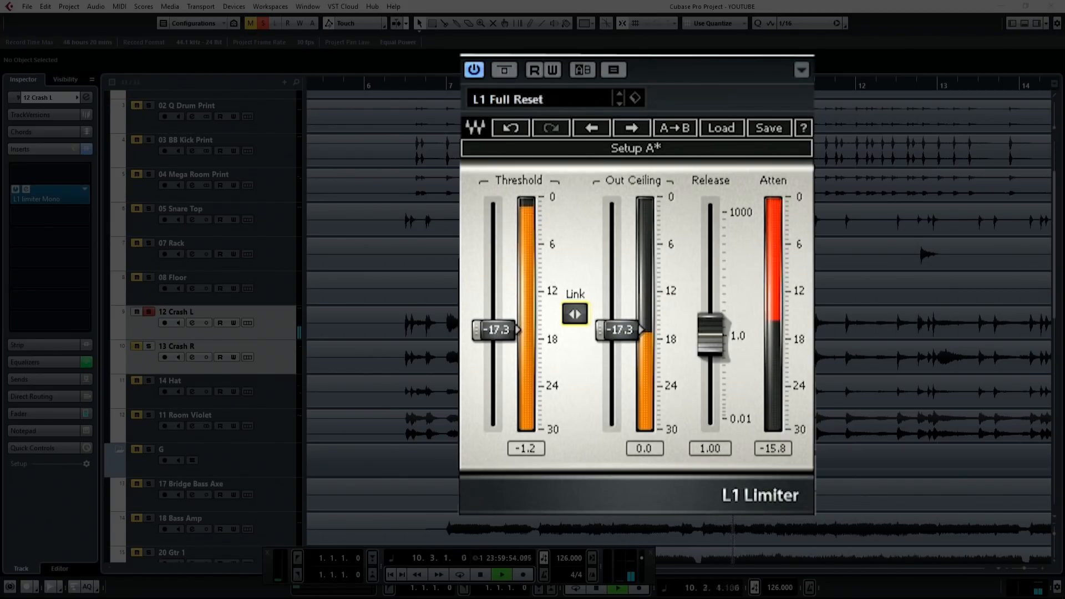
pyautogui.press('space')
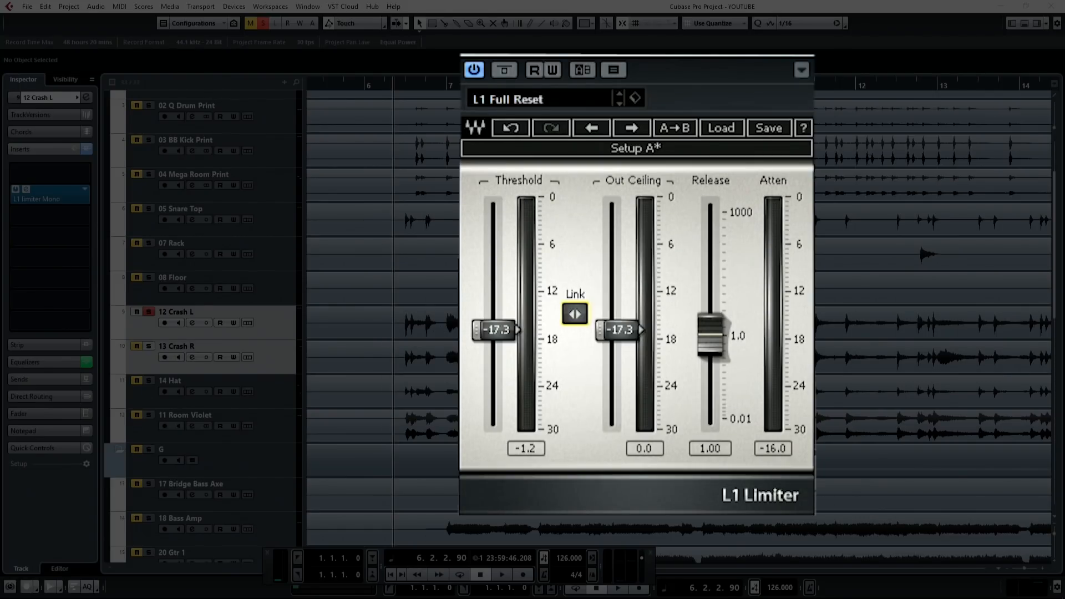
# Step: Unsolo the 12 Crash L track and close its L1 limiter window
pyautogui.click(149, 312)
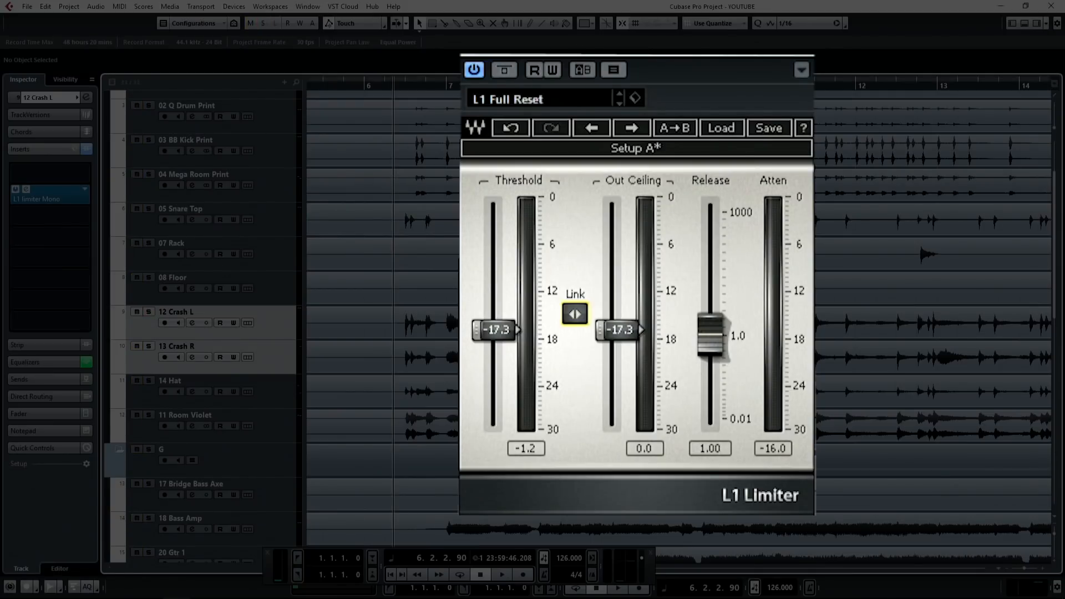
pyautogui.click(804, 57)
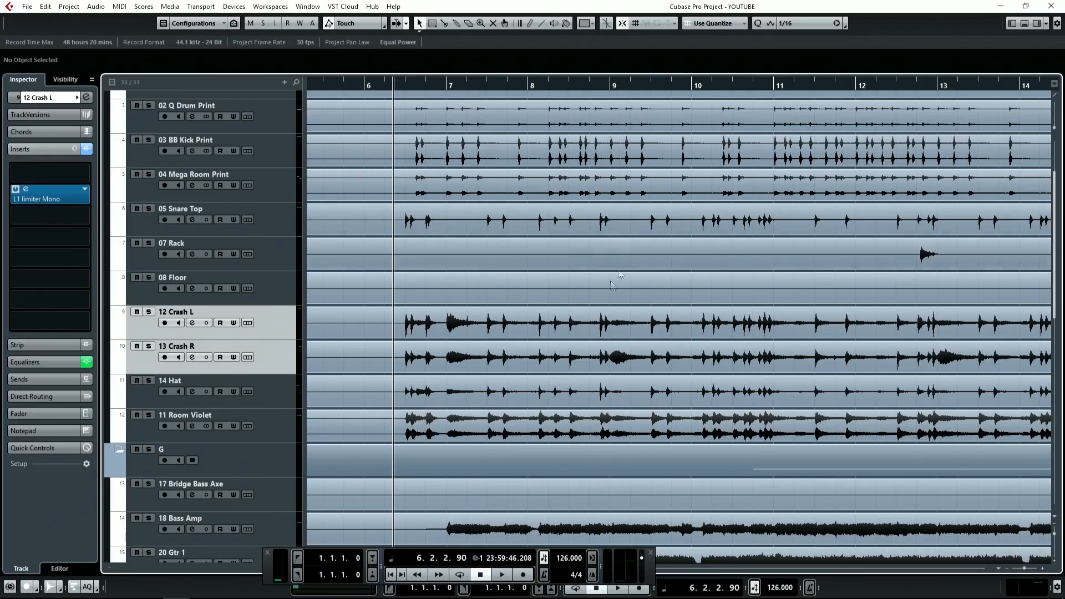
# Step: Place the playback position just before bar 7 and solo the 18 Bass Amp track
pyautogui.press('g')
pyautogui.press('g')
pyautogui.press('g')
pyautogui.press('g')
pyautogui.press('g')
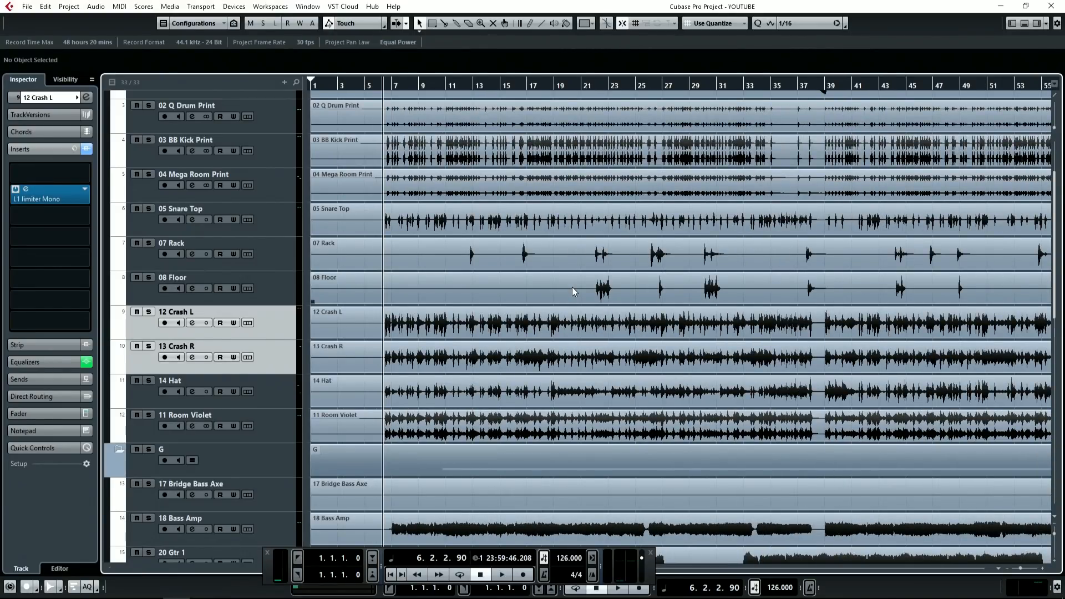
pyautogui.scroll(-5, 550, 291)
pyautogui.press('h')
pyautogui.press('h')
pyautogui.press('h')
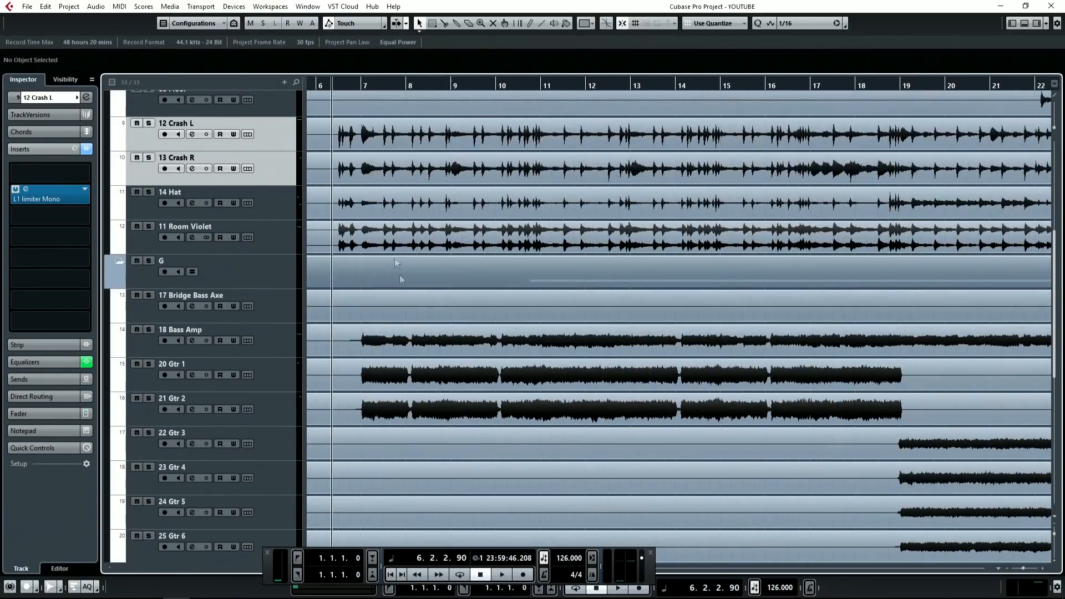
pyautogui.click(344, 88)
pyautogui.click(364, 86)
pyautogui.click(171, 338)
pyautogui.press('s')
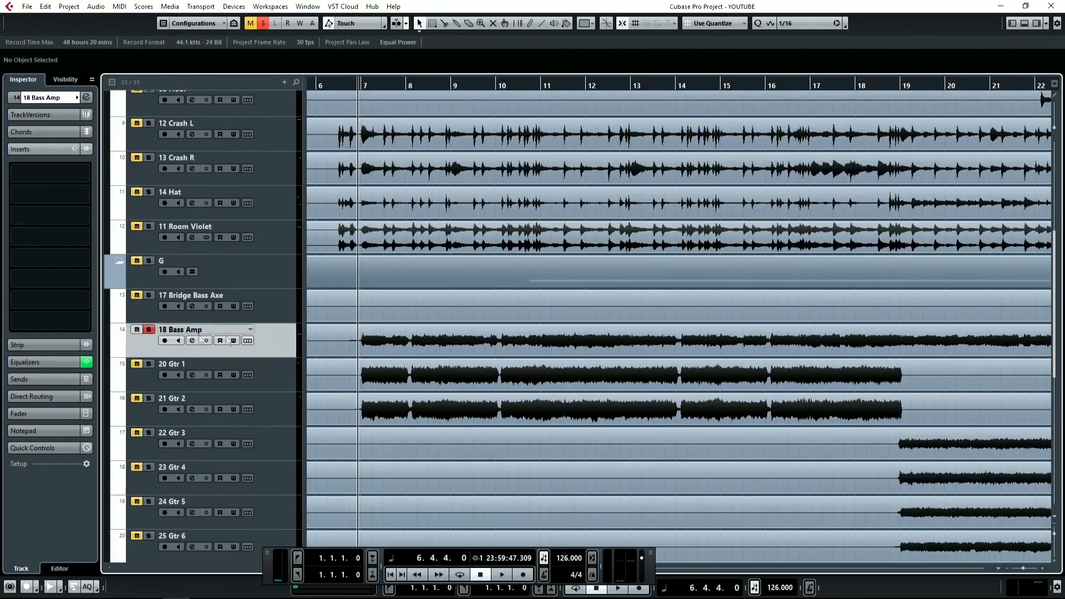
# Step: Audition the soloed bass track from just before bar 7 without any limiting
pyautogui.press('g')
pyautogui.press('g')
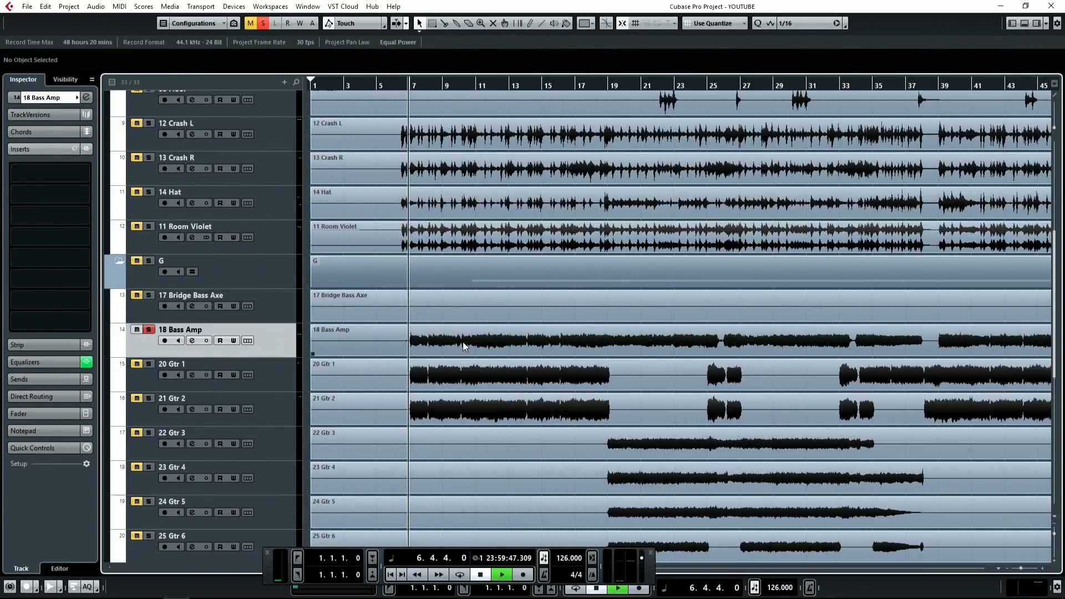
pyautogui.press('space')
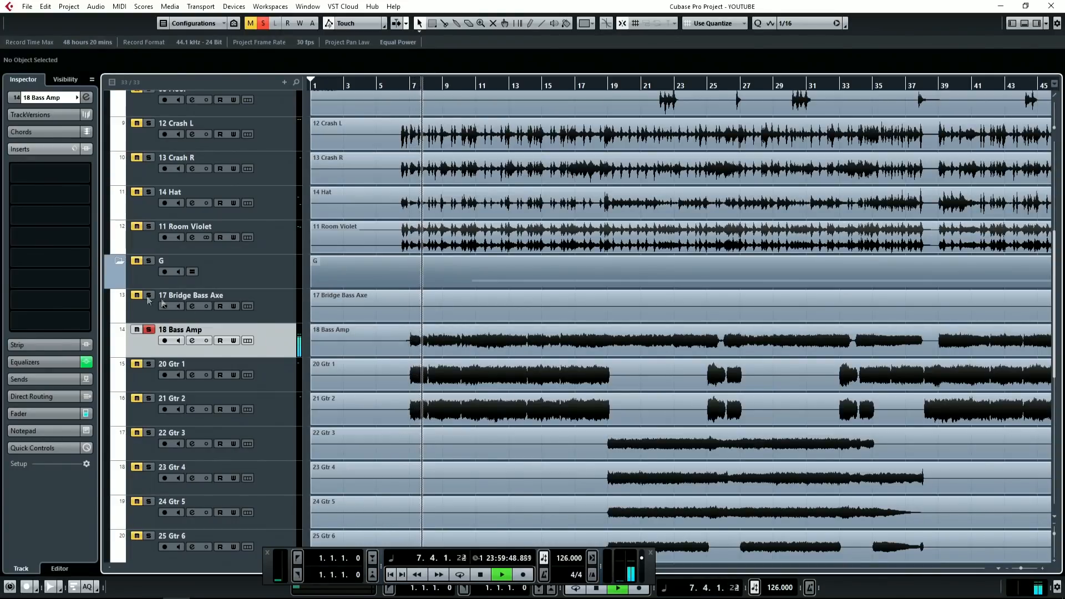
pyautogui.press('space')
# Step: Insert the L1 limiter Mono in the second insert slot of the 18 Bass Amp track and move its window over the arrangement
pyautogui.click(58, 196)
pyautogui.write('l1')
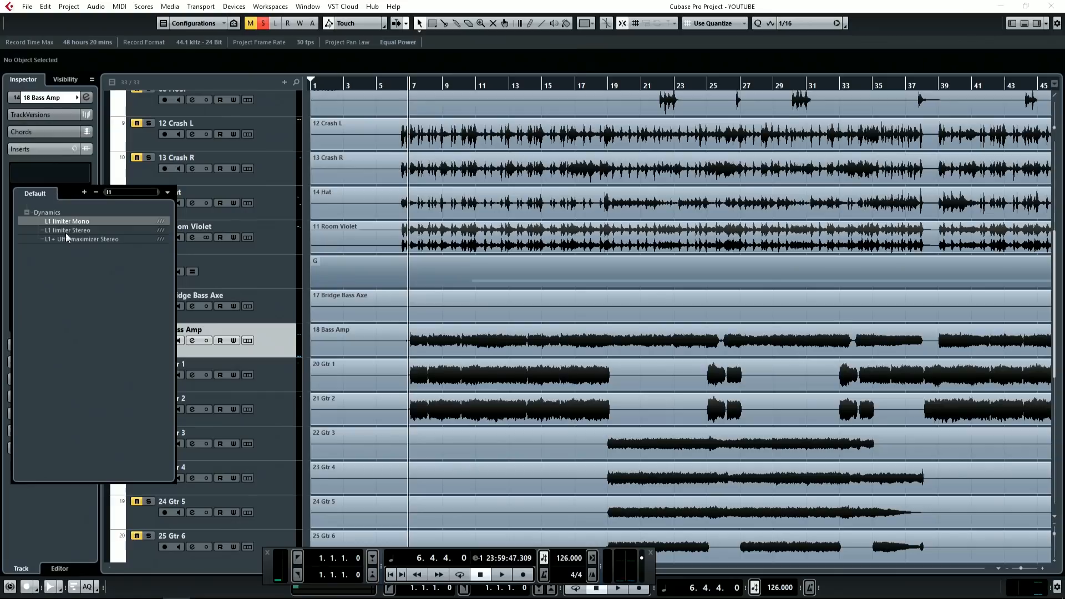
pyautogui.click(79, 222)
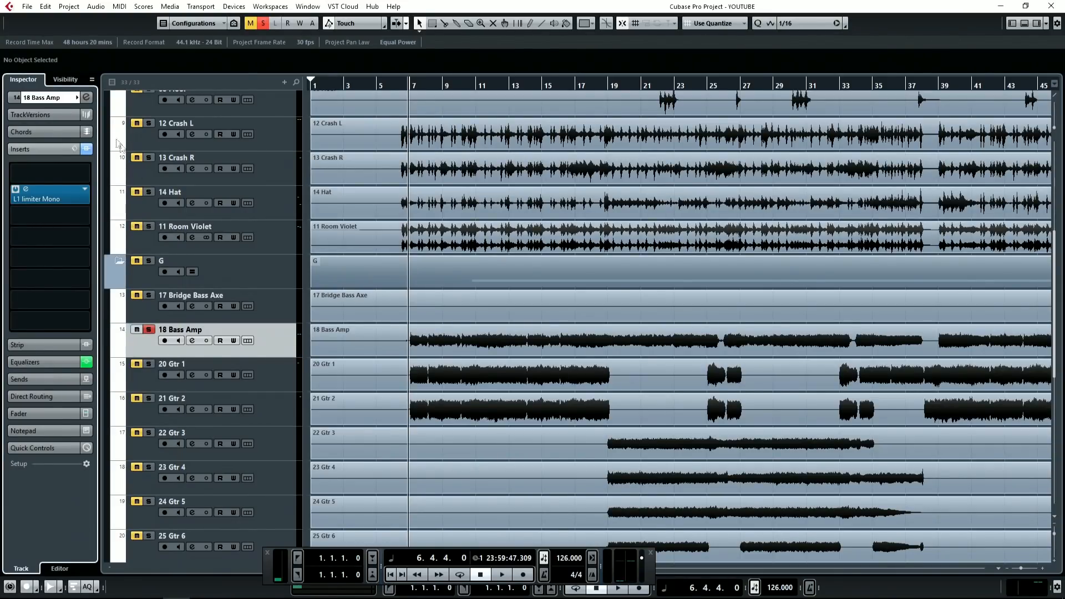
pyautogui.moveTo(533, 178); pyautogui.dragTo(626, 154)
# Step: Lower the bass limiter's Threshold to -29.9 and its Out Ceiling to -4.4 during playback
pyautogui.press('space')
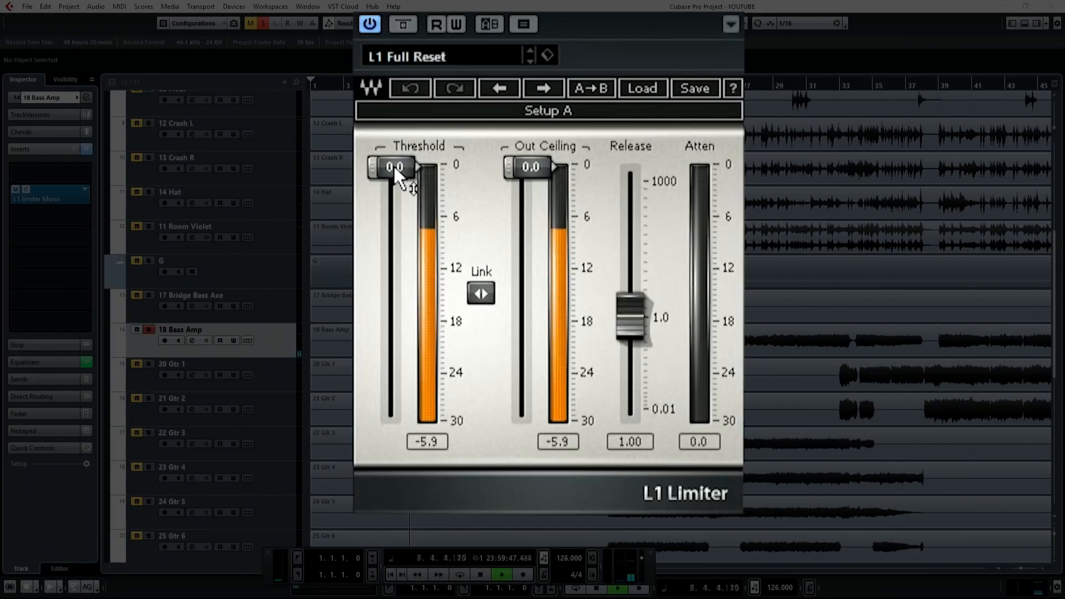
pyautogui.moveTo(567, 230); pyautogui.dragTo(566, 329)
pyautogui.moveTo(516, 167); pyautogui.dragTo(527, 203)
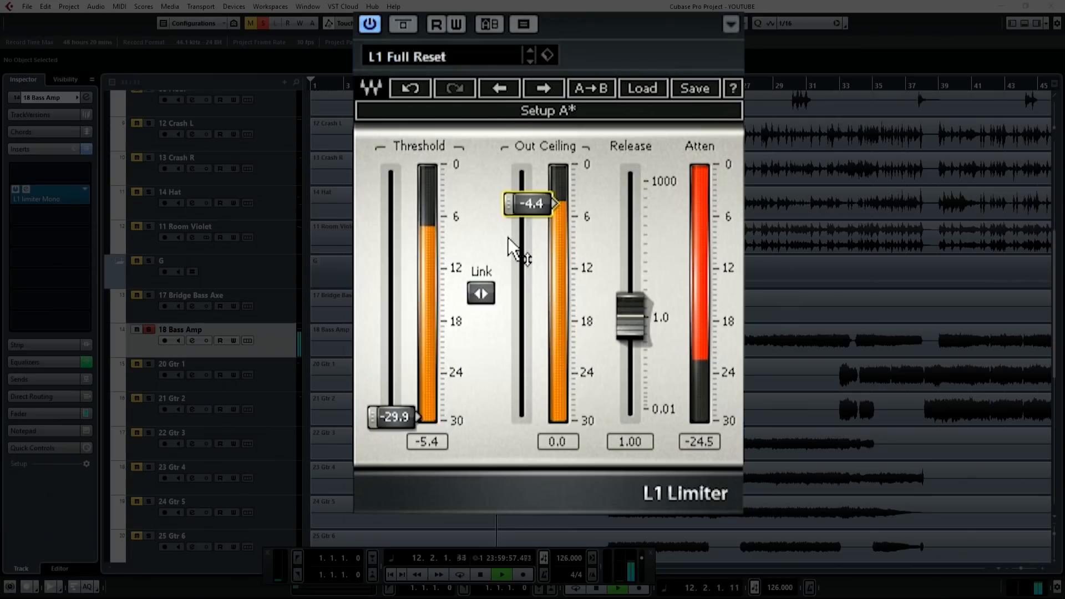
# Step: Compare the bass with the limiter bypassed and active, lower the Out Ceiling to -7.6, and stop playback
pyautogui.click(409, 25)
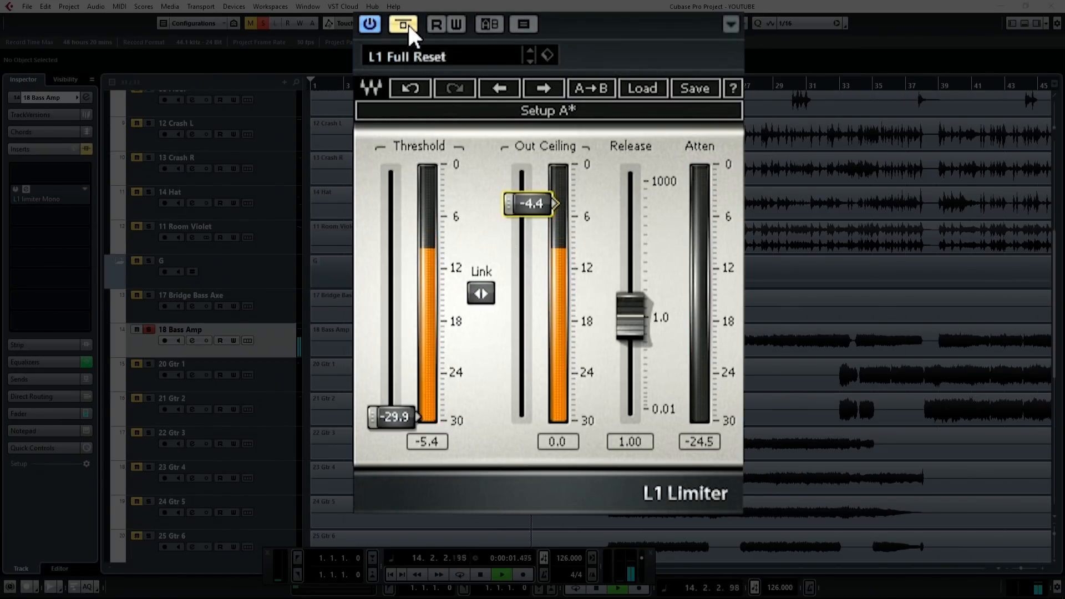
pyautogui.click(408, 25)
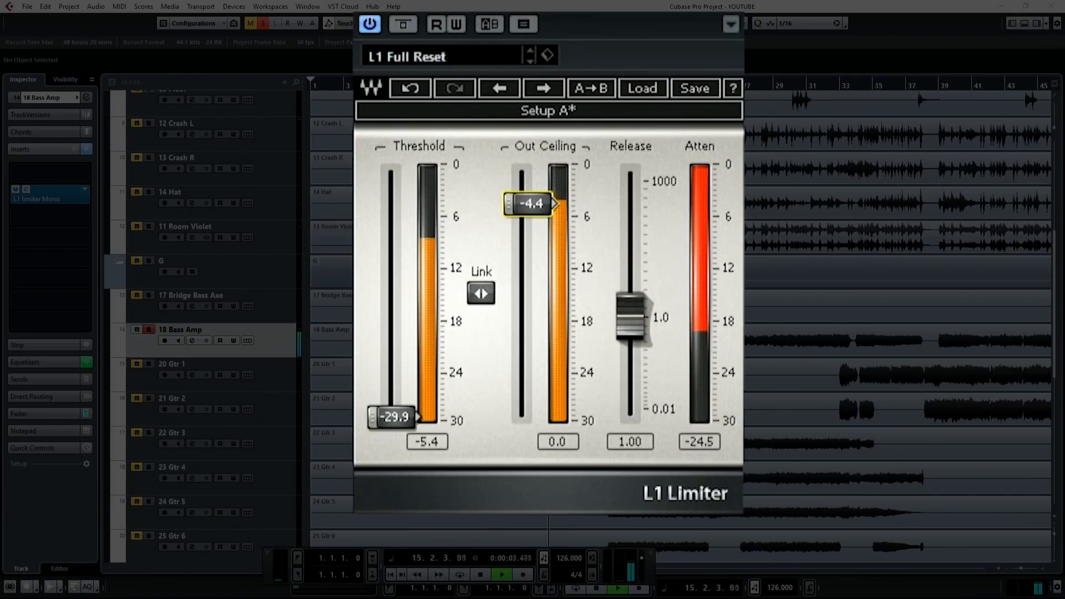
pyautogui.moveTo(530, 204); pyautogui.dragTo(530, 229)
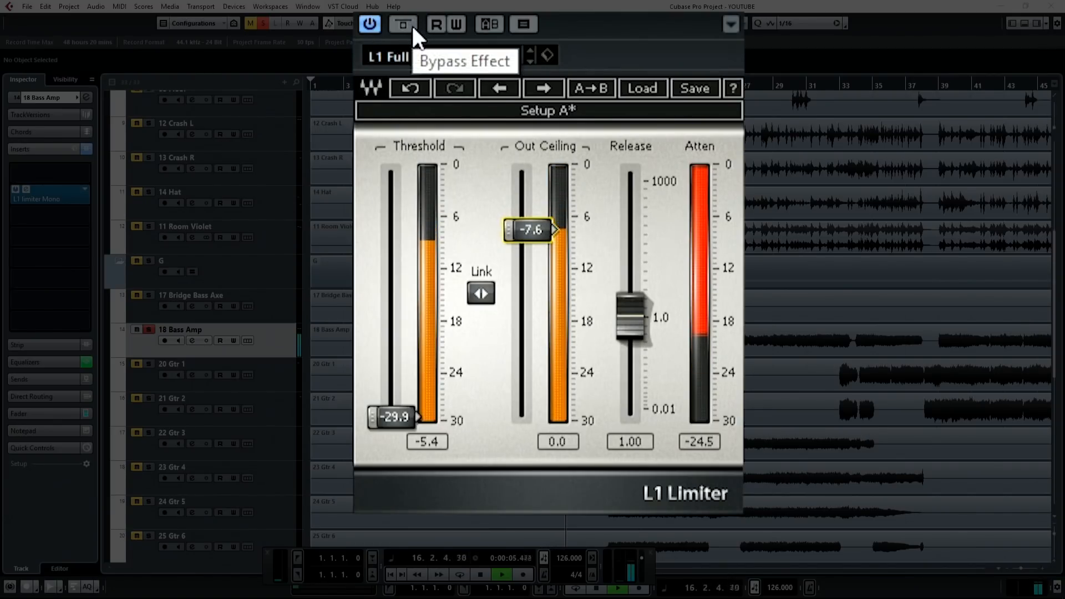
pyautogui.press('space')
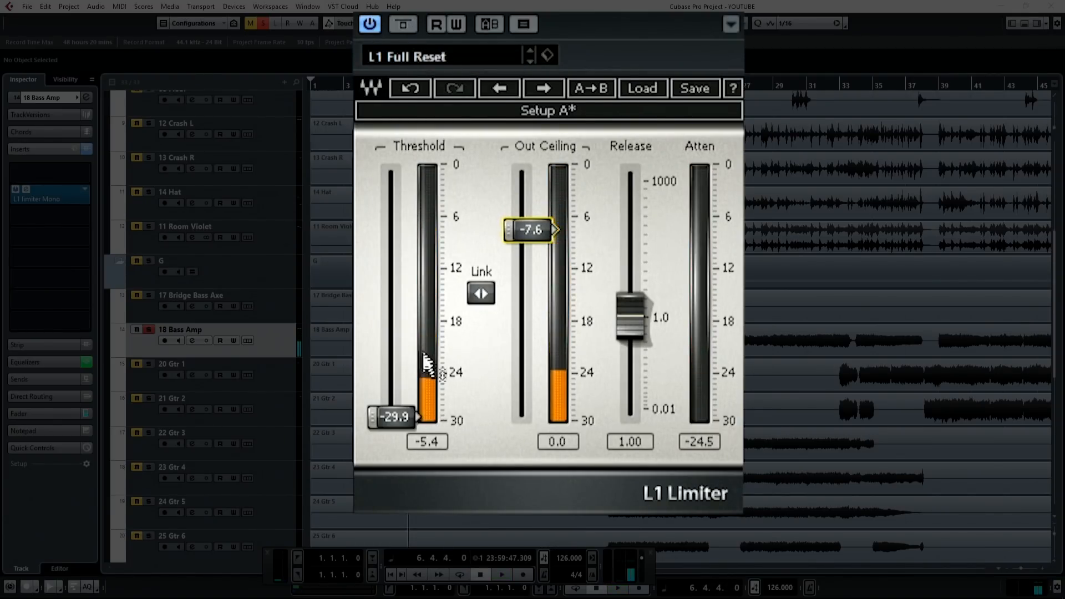
pyautogui.press('h')
pyautogui.press('h')
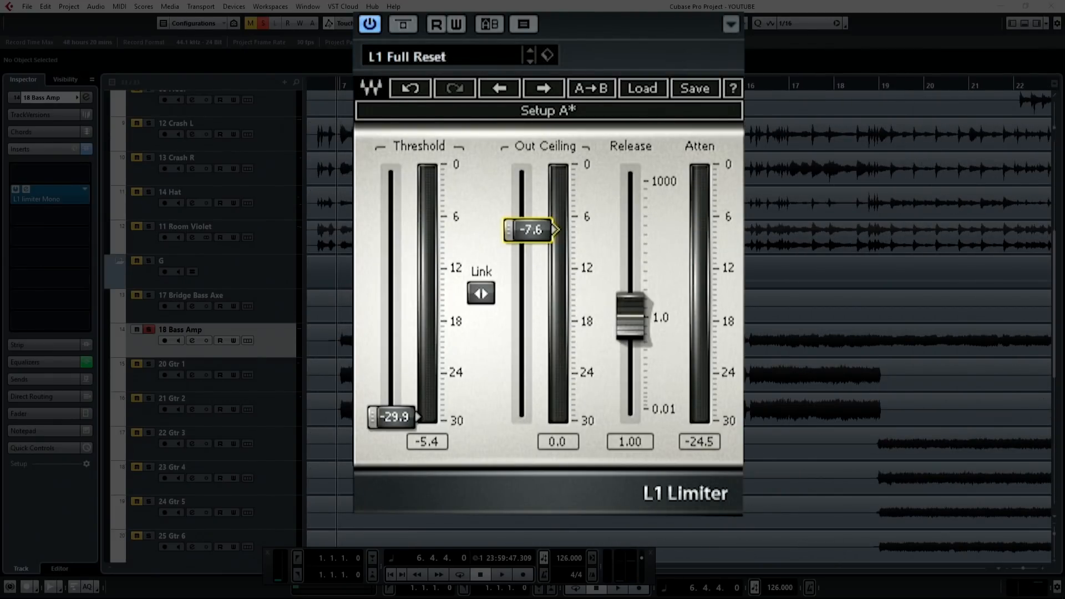
pyautogui.press('g')
pyautogui.press('g')
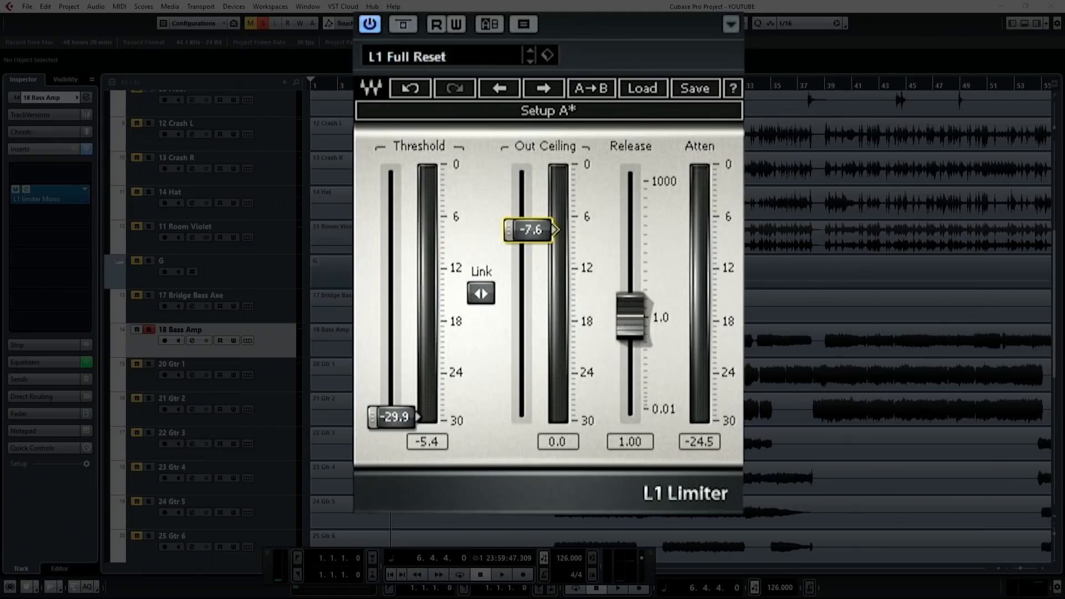
pyautogui.press('h')
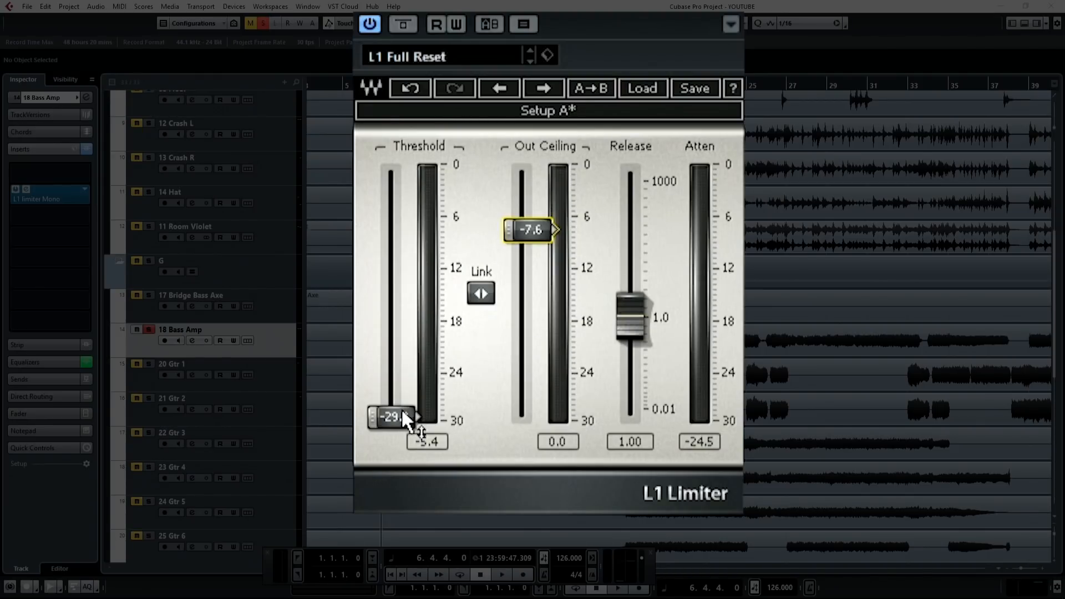
# Step: Raise the bass limiter's Threshold during playback, first to -18.1 and finally to -16.6
pyautogui.press('space')
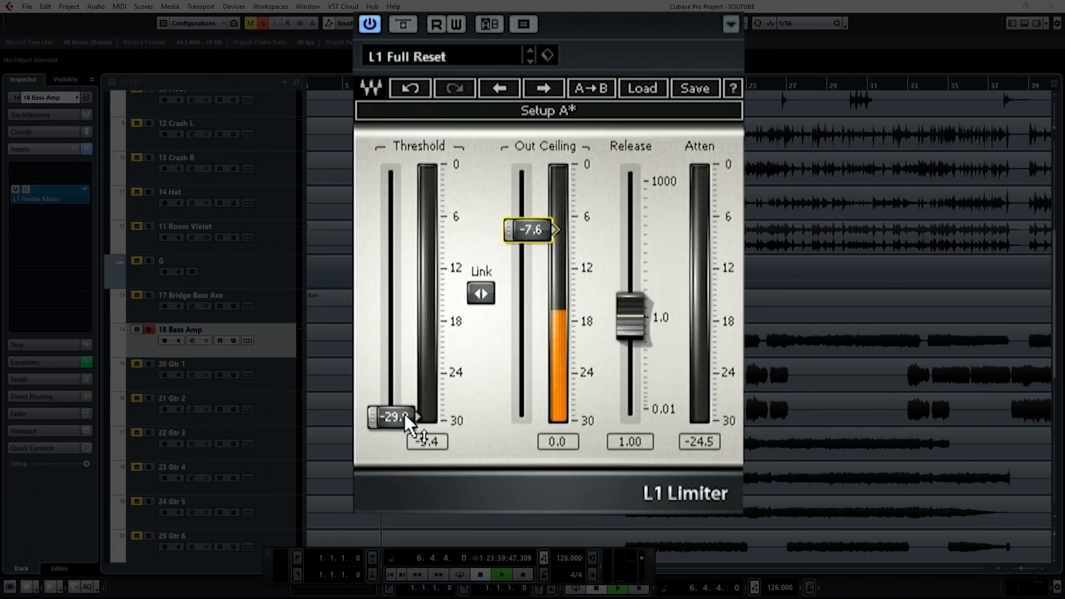
pyautogui.moveTo(408, 422); pyautogui.dragTo(394, 317)
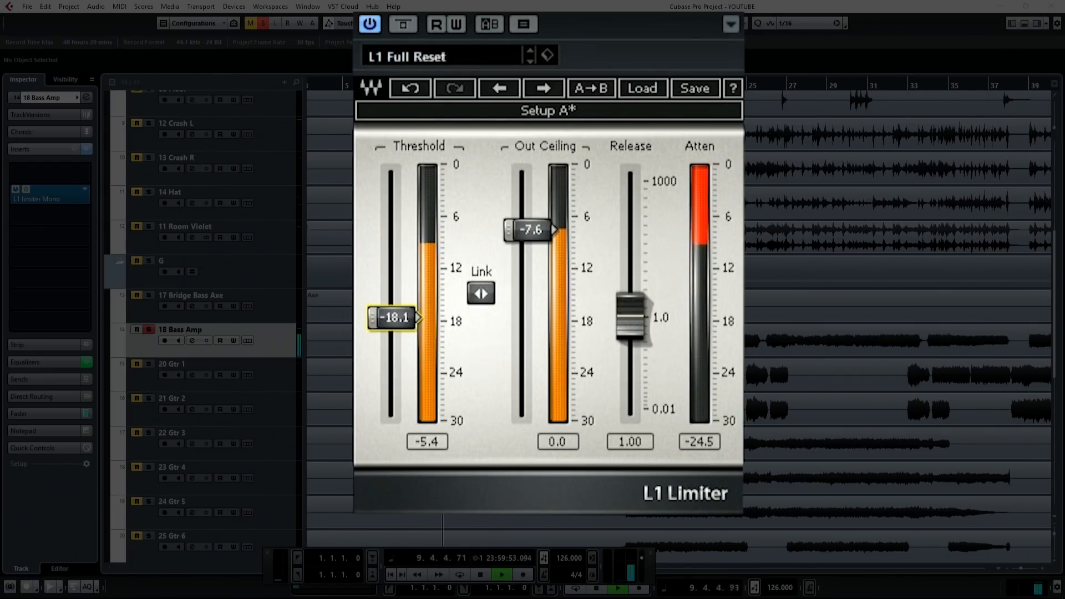
pyautogui.moveTo(394, 317); pyautogui.dragTo(394, 304)
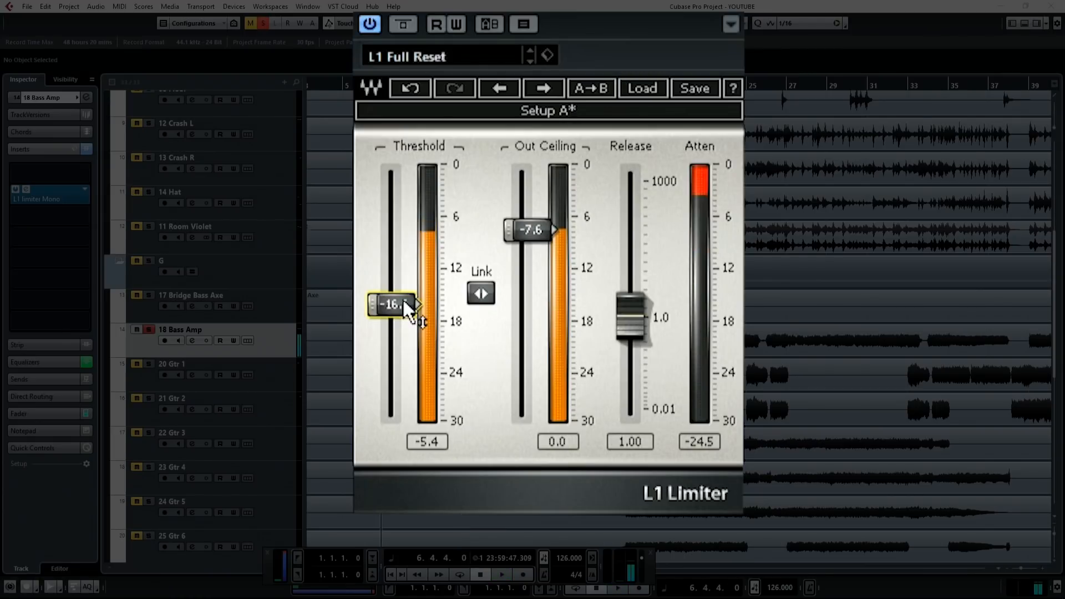
pyautogui.press('space')
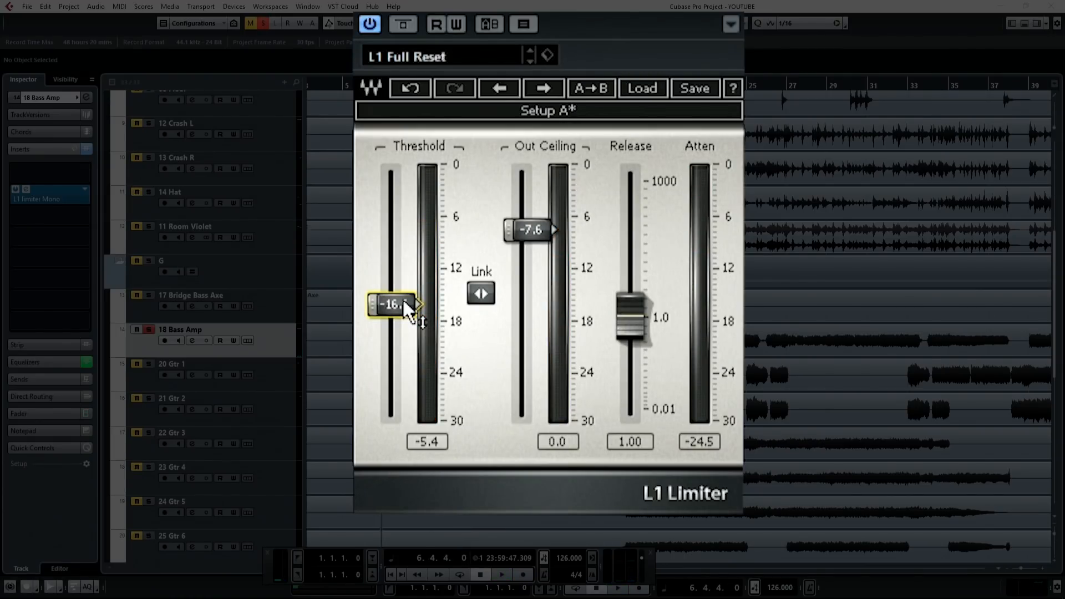
# Step: Audition the bass with the Threshold at -30.0, and raise it to -16.3 for a second playback
pyautogui.scroll(6, 411, 344)
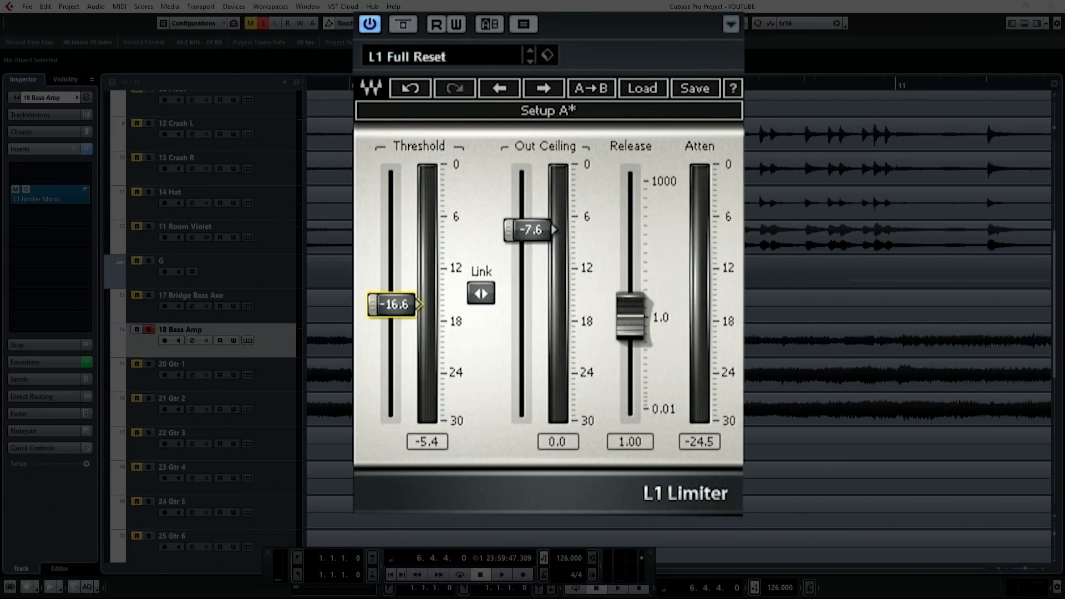
pyautogui.scroll(-3, 394, 333)
pyautogui.moveTo(404, 314); pyautogui.dragTo(400, 416)
pyautogui.press('space')
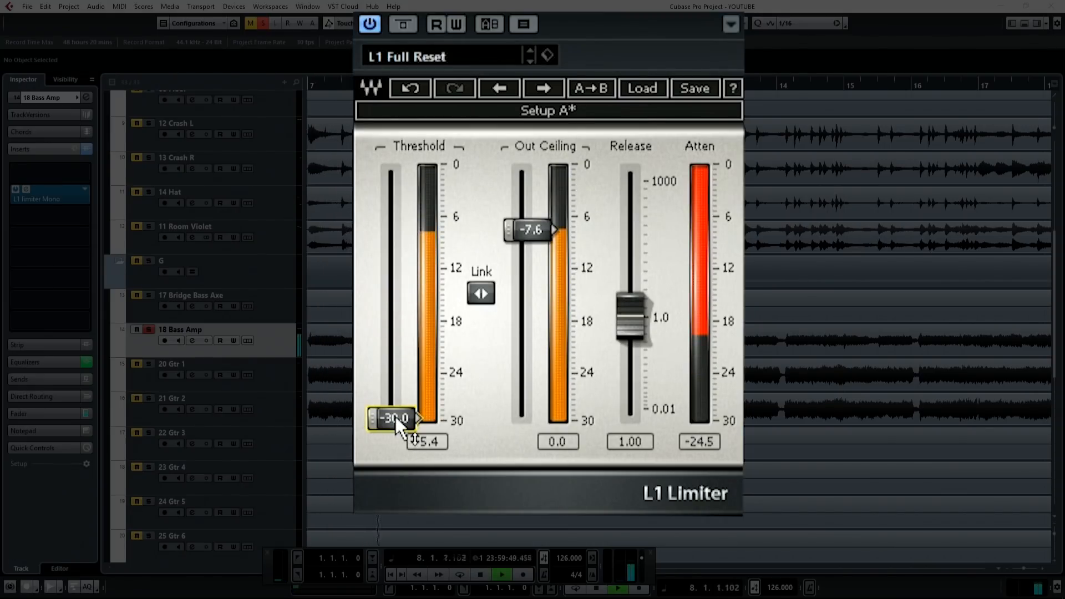
pyautogui.press('space')
pyautogui.moveTo(395, 417); pyautogui.dragTo(398, 306)
pyautogui.press('space')
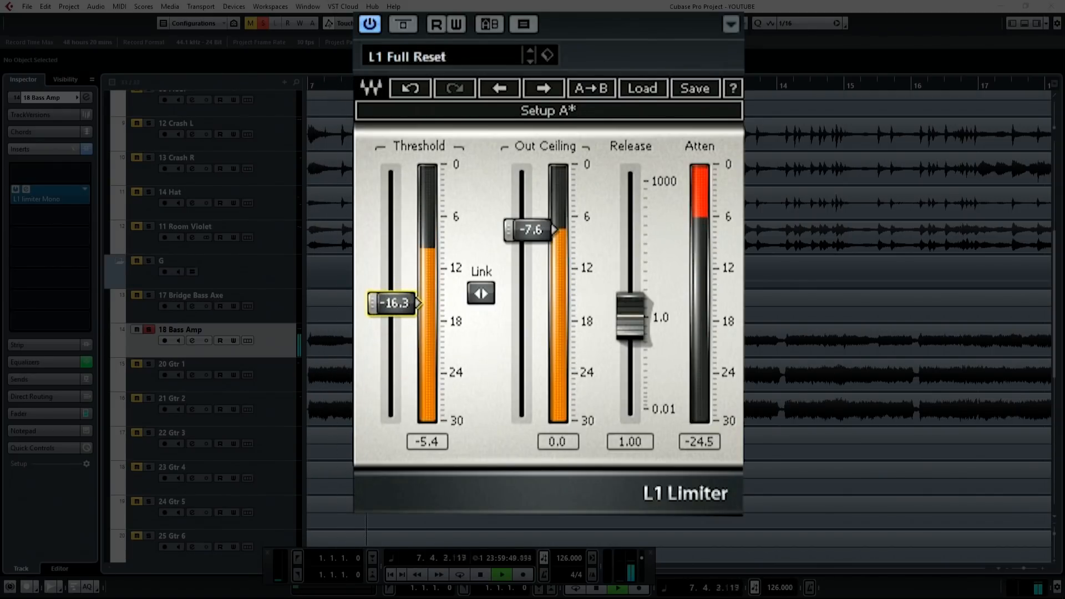
pyautogui.press('space')
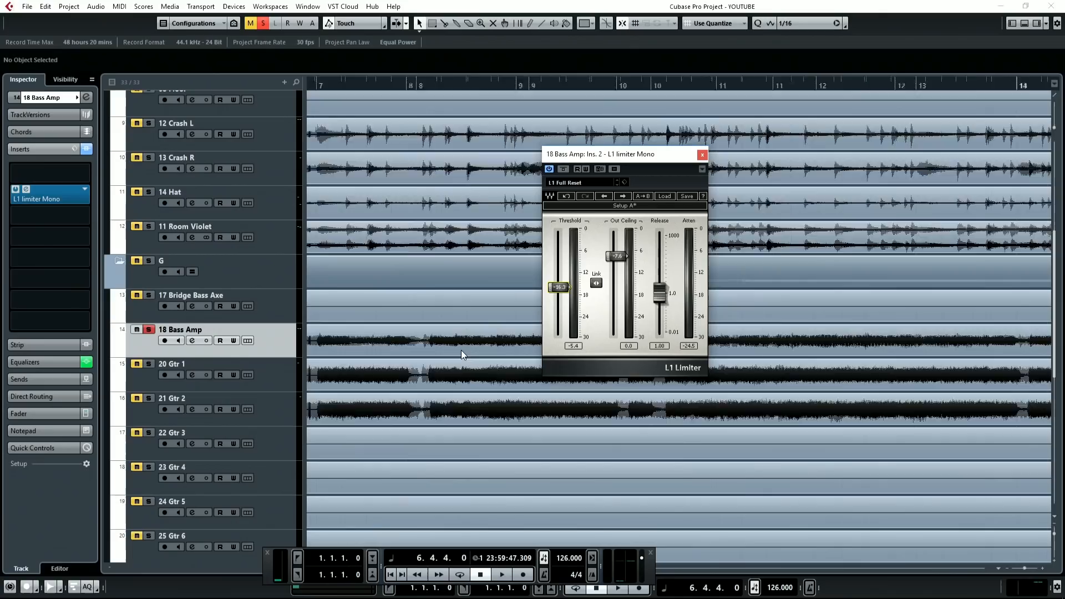
# Step: Set the bass limiter's Threshold to -30.0 and switch the project ruler's time format to Seconds
pyautogui.scroll(5, 462, 351)
pyautogui.hscroll(-2, 412, 249)
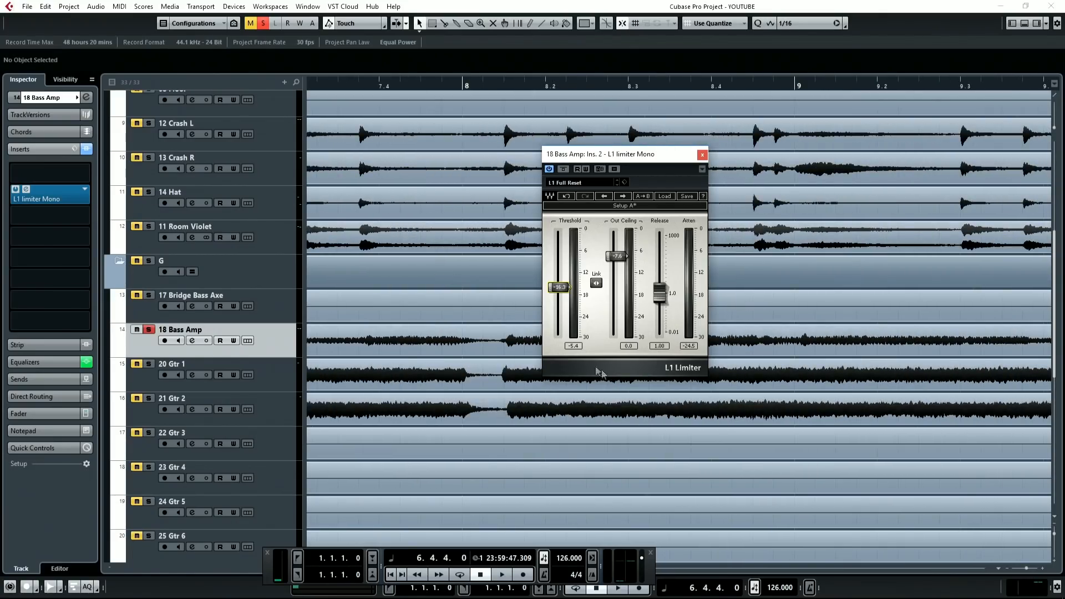
pyautogui.moveTo(572, 295); pyautogui.dragTo(560, 336)
pyautogui.rightClick(527, 76)
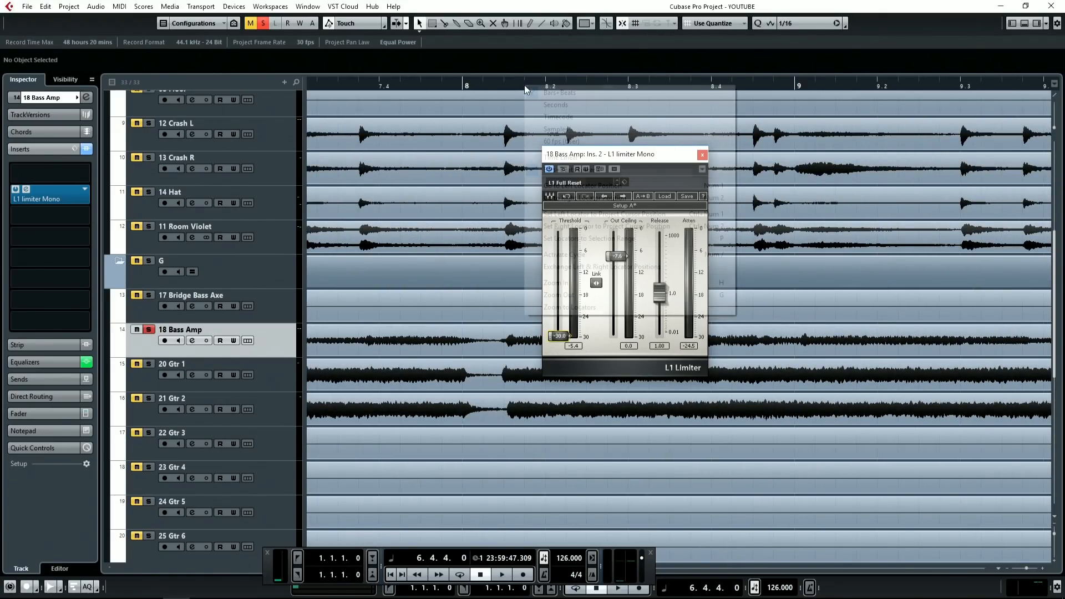
pyautogui.rightClick(552, 81)
pyautogui.click(580, 101)
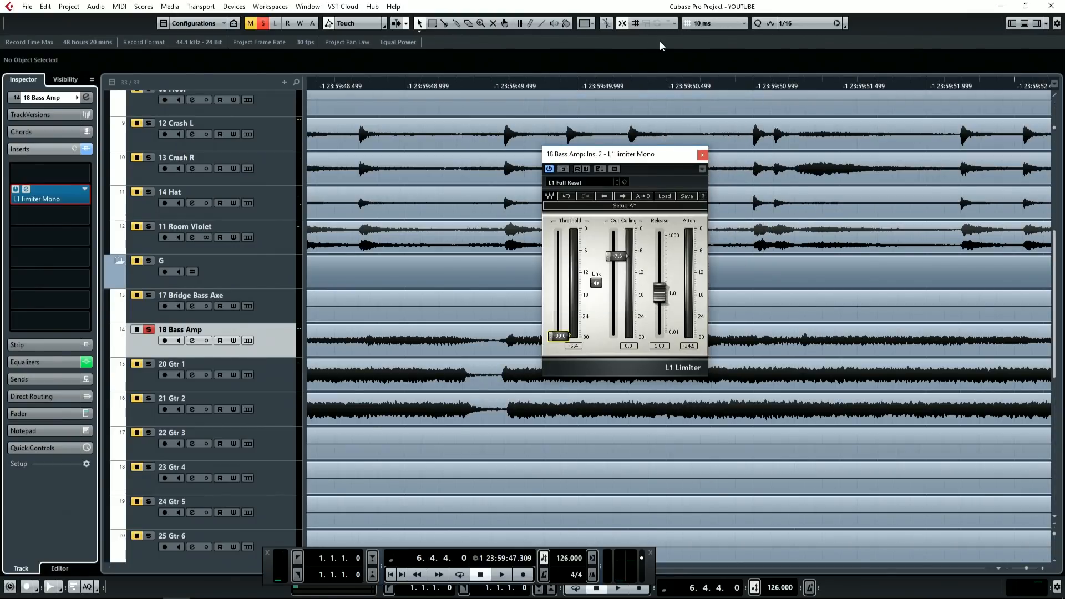
# Step: Trim and fade out the end of the first 18 Bass Amp event to leave a gap, and audition it soloed
pyautogui.moveTo(490, 348); pyautogui.dragTo(473, 343)
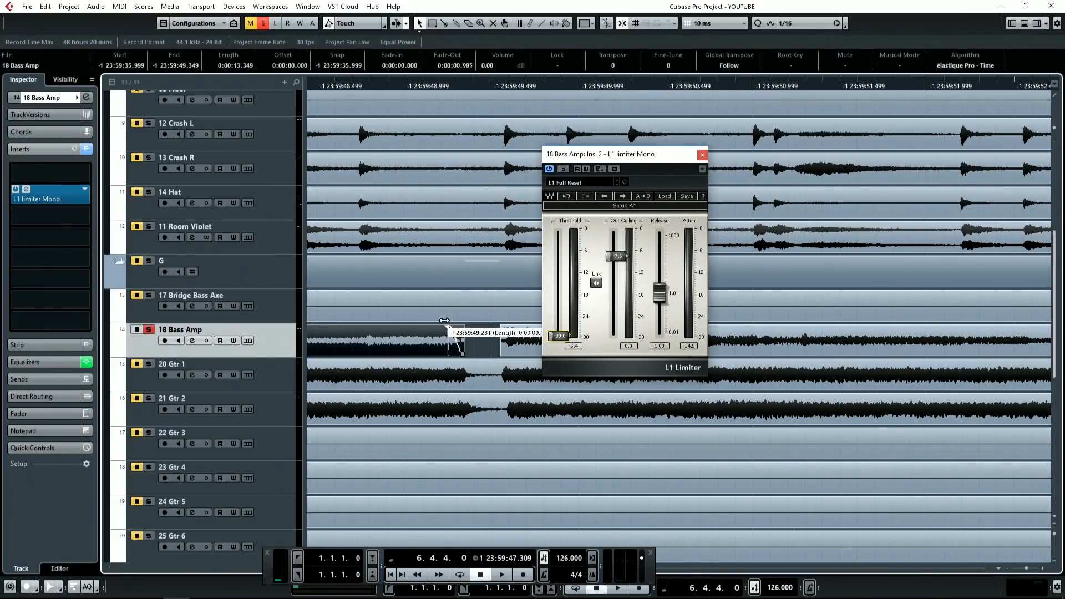
pyautogui.press('space')
pyautogui.click(479, 339)
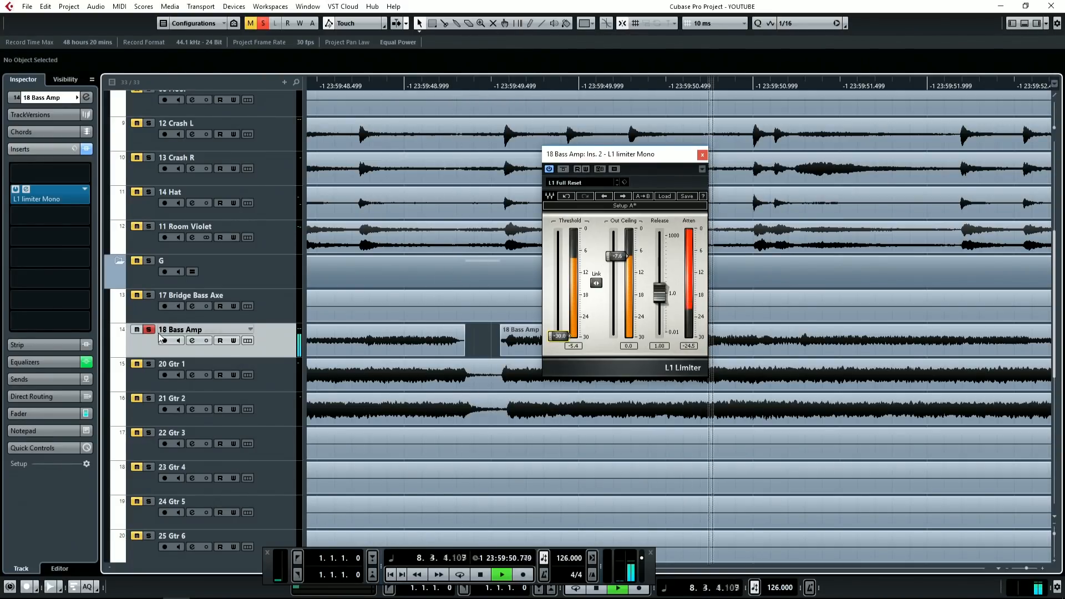
# Step: Unsolo the bass track, raise its limiter's Out Ceiling to -4.4 while the full mix plays, and stop playback
pyautogui.press('s')
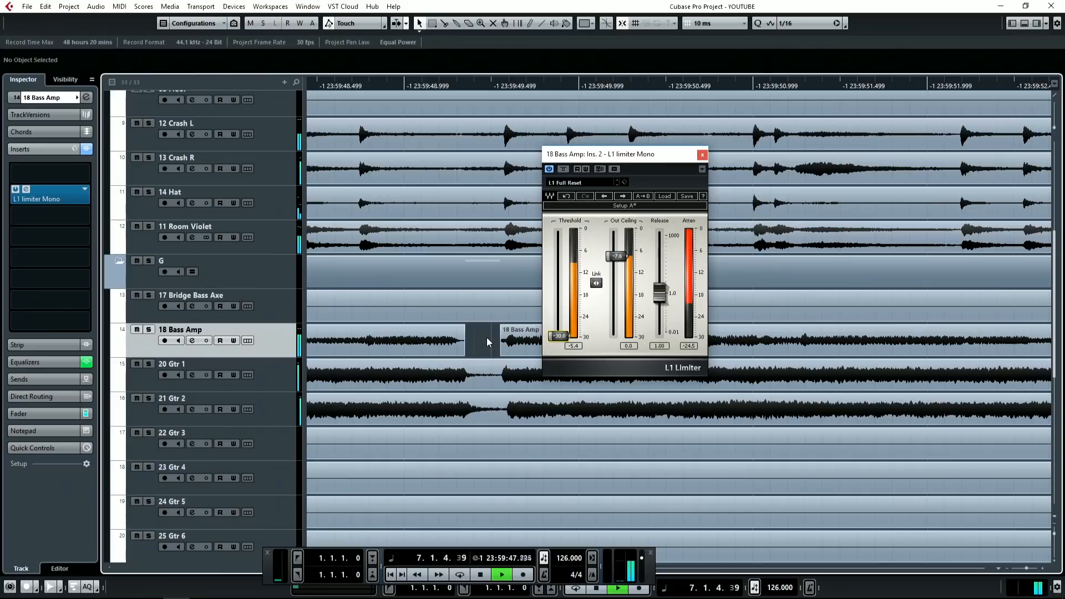
pyautogui.moveTo(616, 256); pyautogui.dragTo(616, 245)
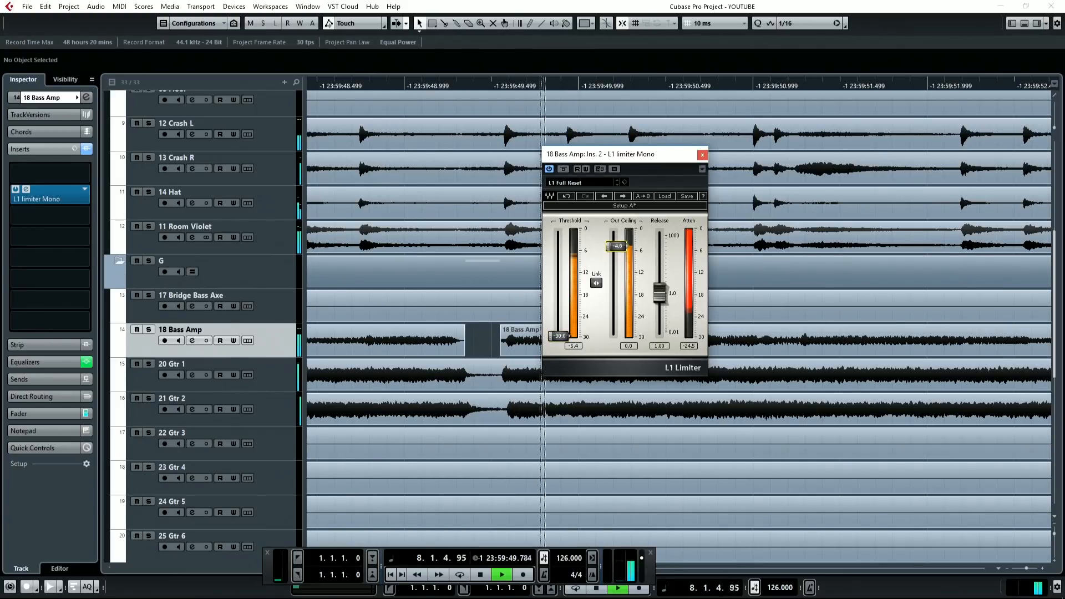
pyautogui.scroll(-1, 464, 333)
pyautogui.scroll(-1, 463, 332)
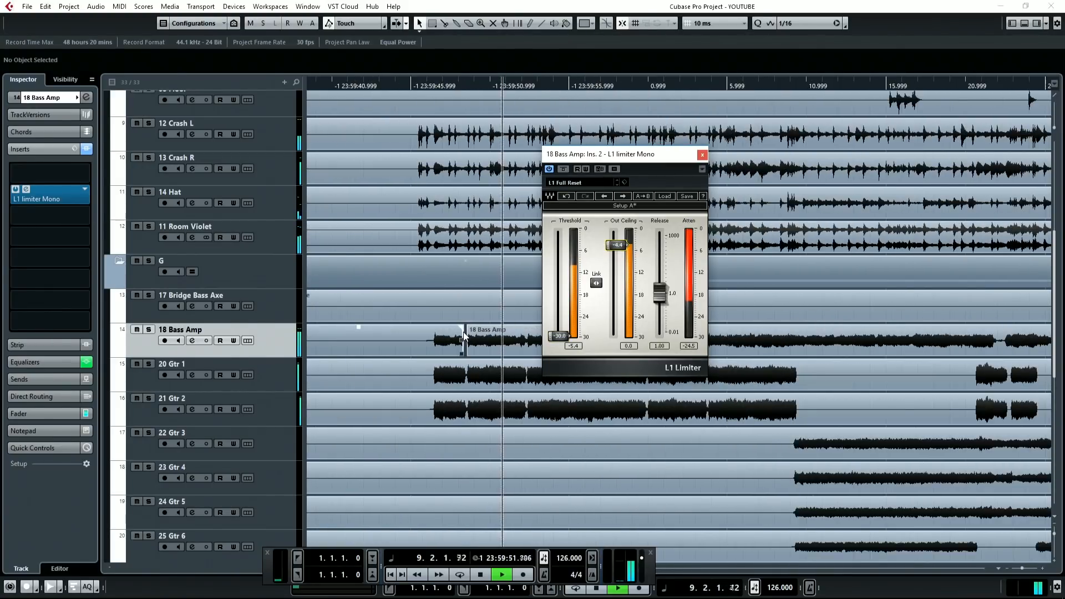
pyautogui.press('space')
pyautogui.scroll(-3, 480, 294)
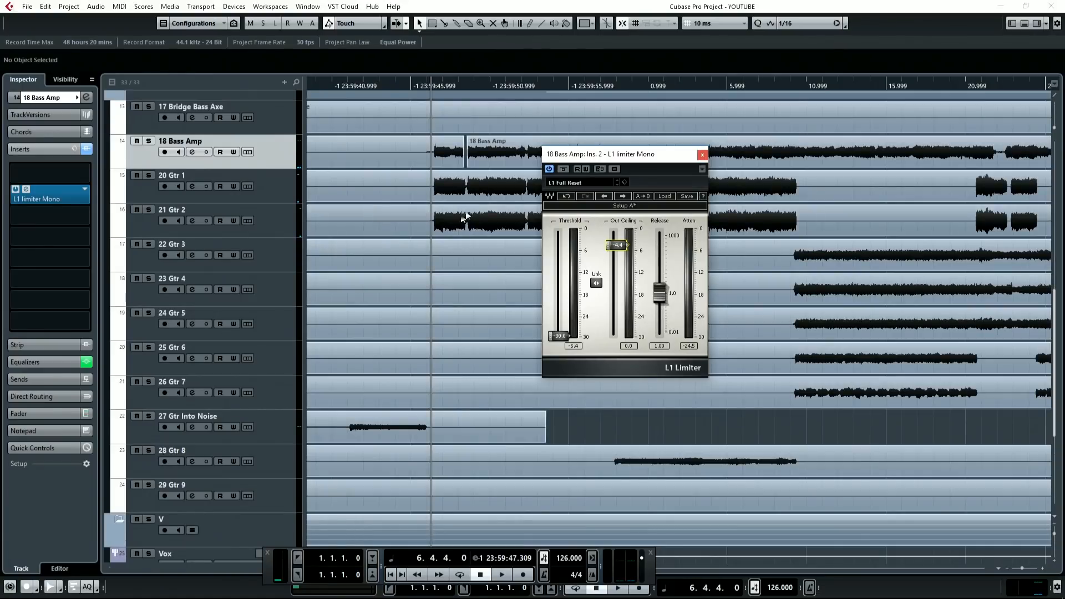
# Step: Raise the bass limiter's Threshold and close its plug-in window
pyautogui.scroll(2, 469, 272)
pyautogui.moveTo(558, 336); pyautogui.dragTo(558, 282)
pyautogui.click(702, 155)
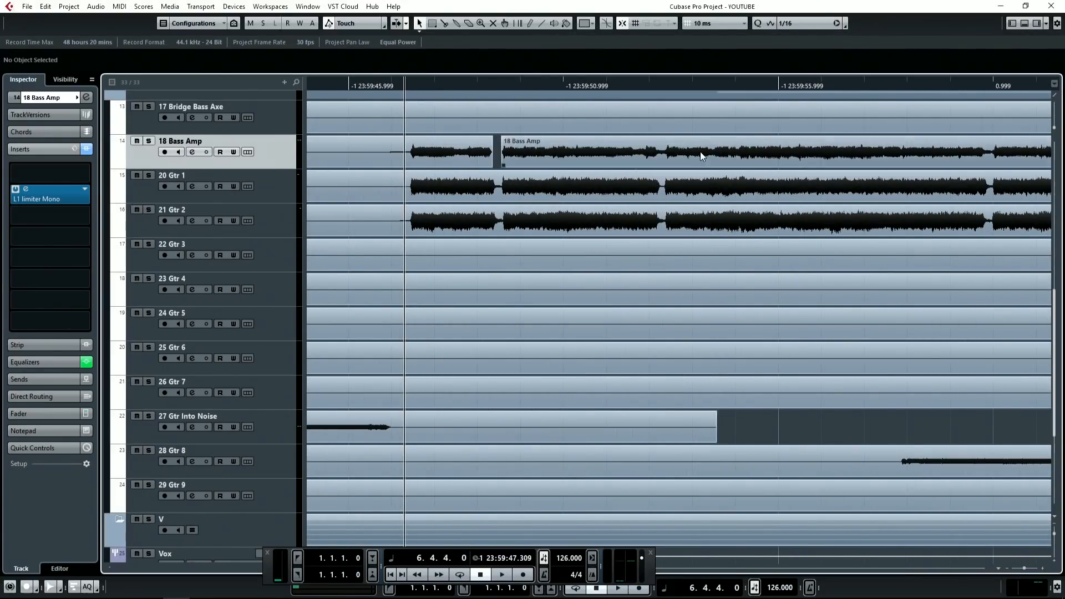
# Step: Place the playback position at about 10.3 s, where the 22 Gtr 3 to 26 Gtr 7 parts enter
pyautogui.scroll(3, 222, 277)
pyautogui.scroll(-4, 518, 301)
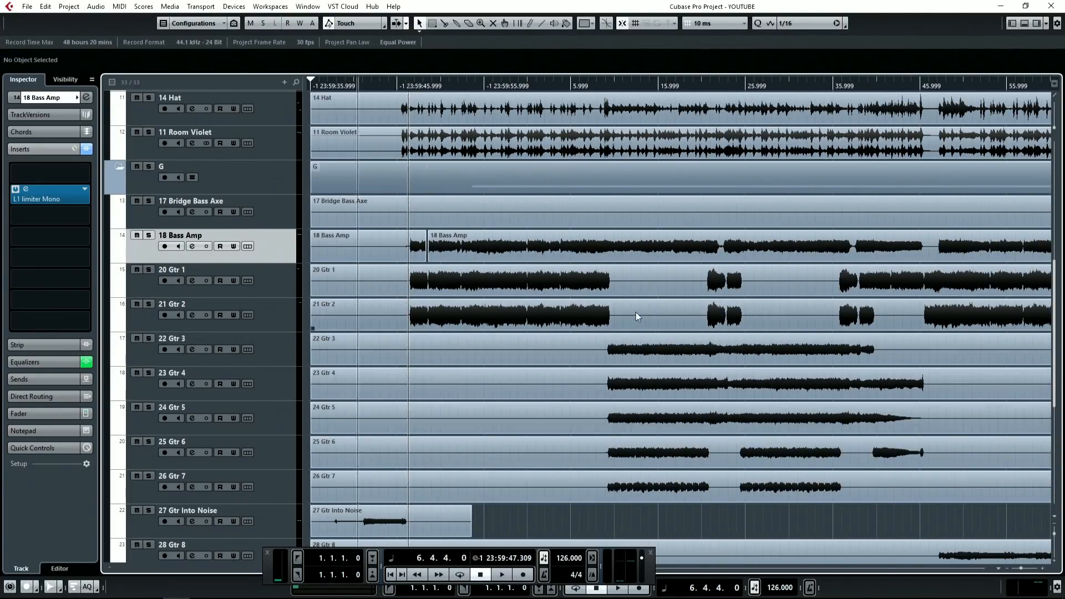
pyautogui.scroll(4, 638, 314)
pyautogui.click(563, 84)
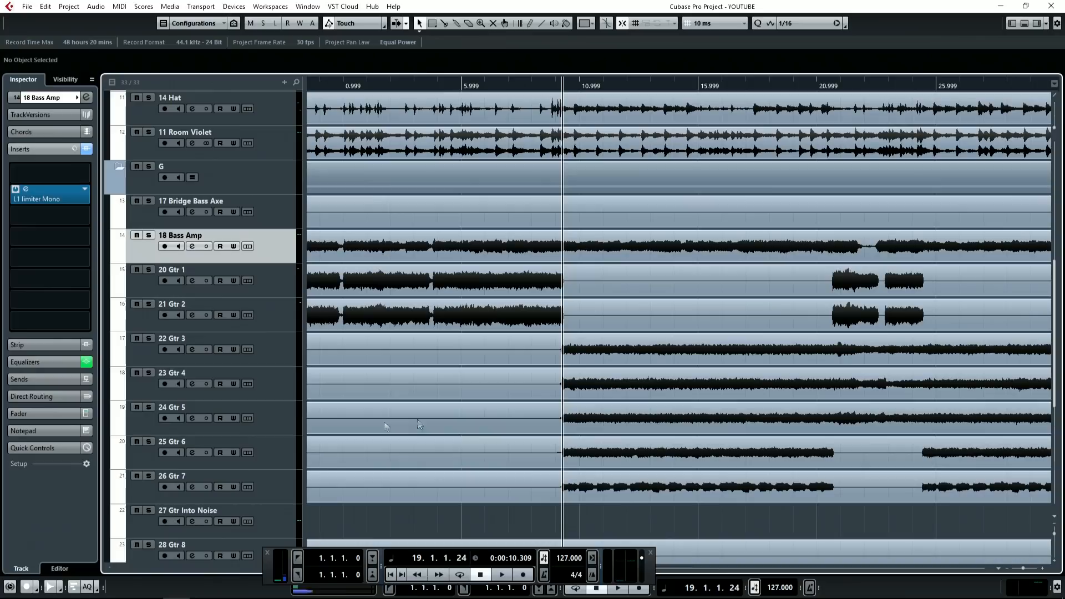
# Step: Audition the linked 25 Gtr 6 and 26 Gtr 7 tracks soloed, and unsolo them after stopping
pyautogui.click(148, 476)
pyautogui.press('space')
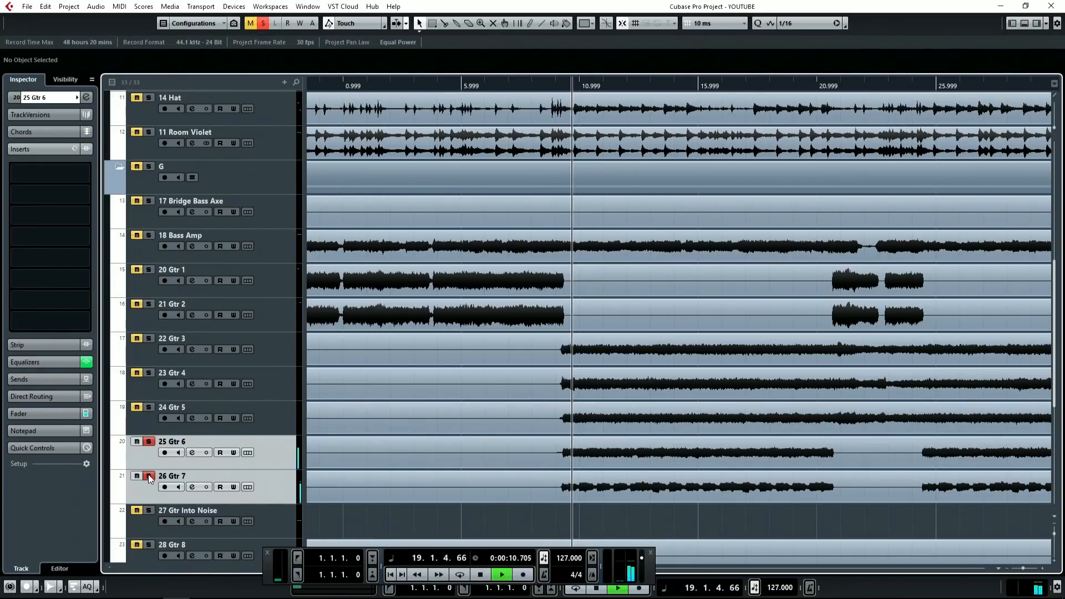
pyautogui.press('space')
pyautogui.click(149, 476)
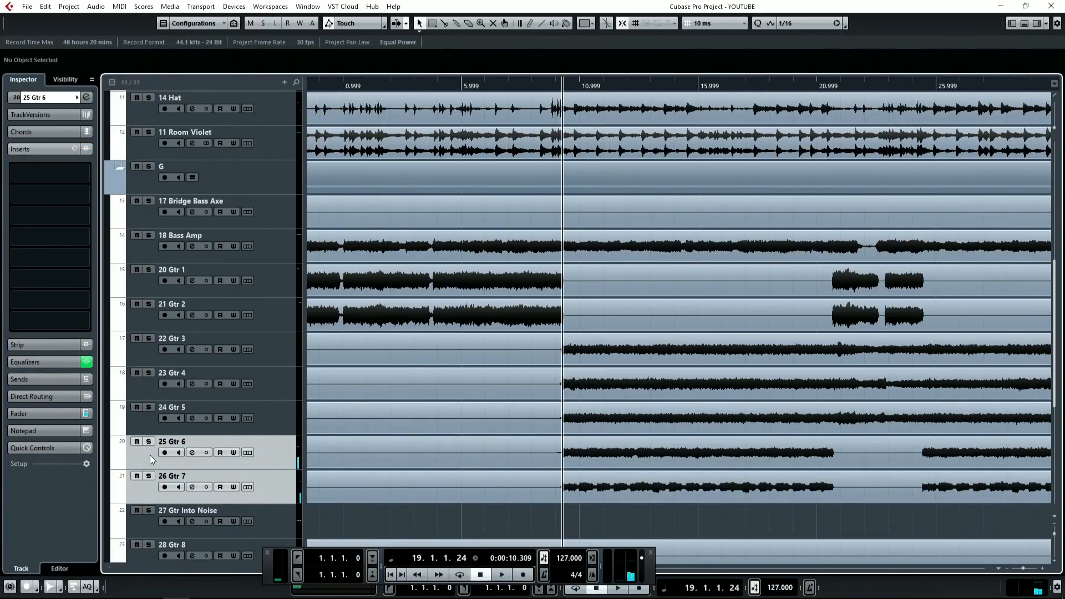
# Step: Unlink the 25 Gtr 6 and 26 Gtr 7 mixer channels and audition 26 Gtr 7 soloed on its own
pyautogui.press('F3')
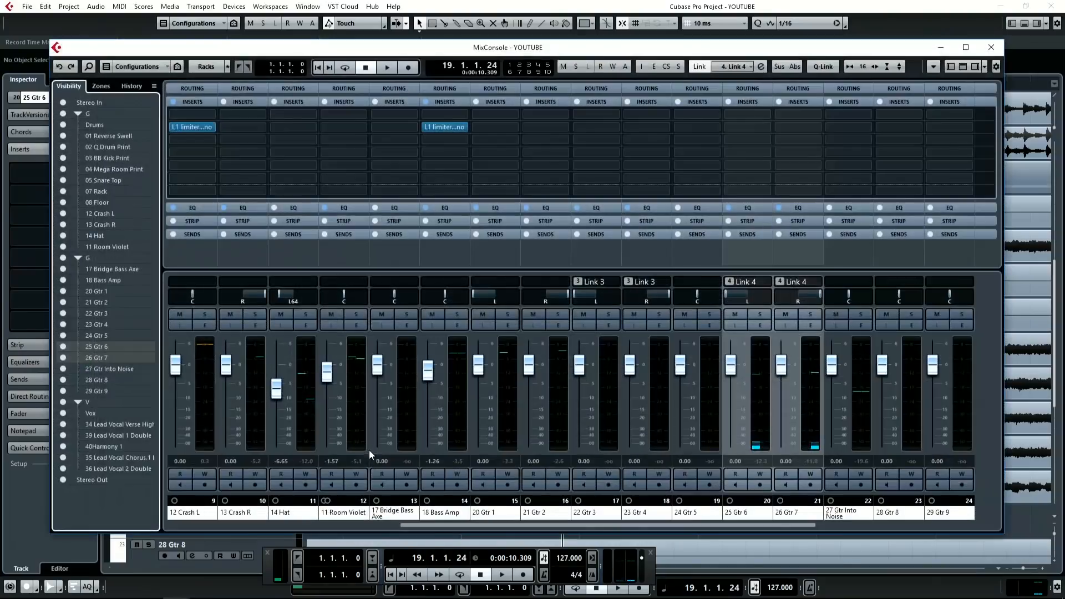
pyautogui.rightClick(765, 261)
pyautogui.click(804, 257)
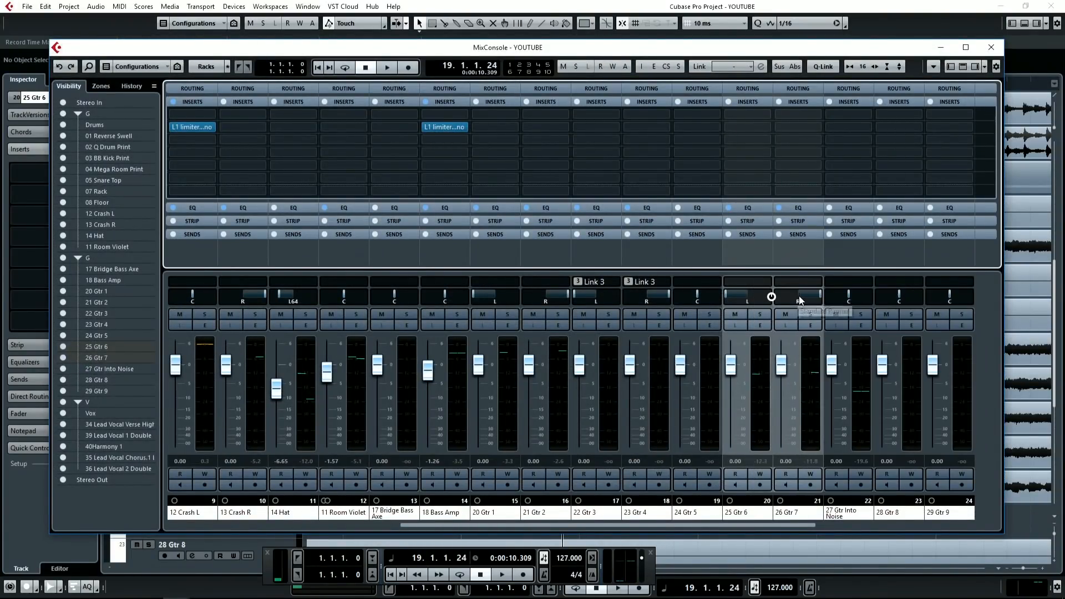
pyautogui.click(809, 313)
pyautogui.press('F3')
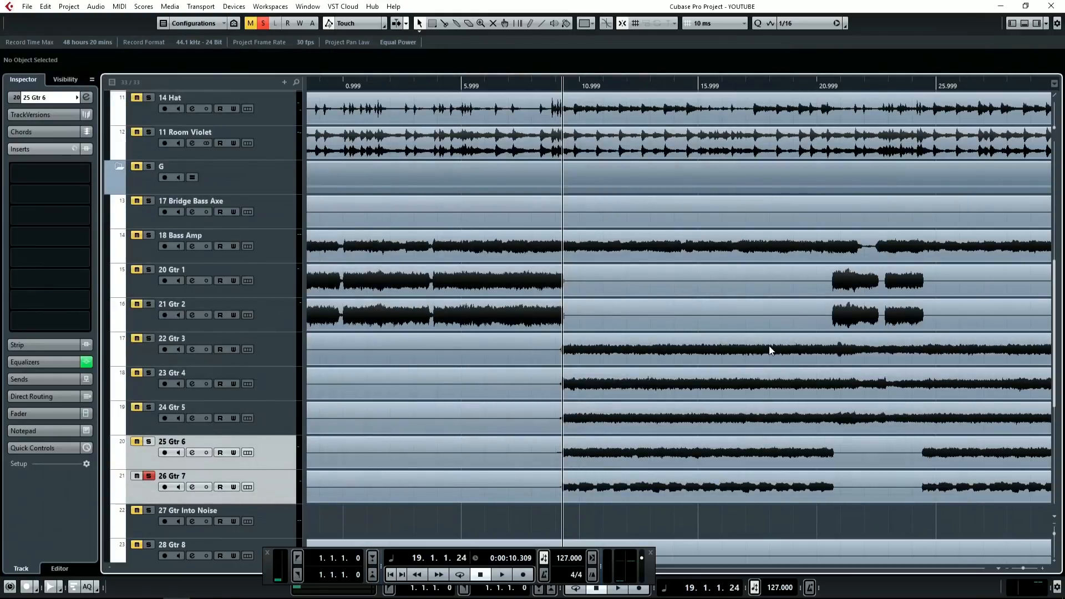
pyautogui.press('space')
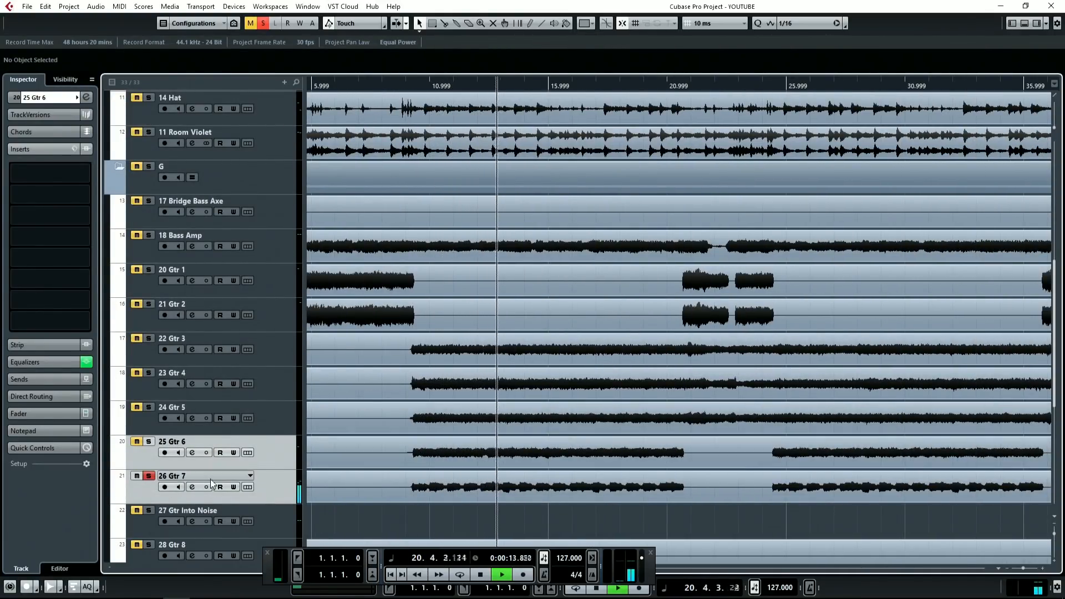
pyautogui.press('space')
# Step: Insert an L1 limiter Mono on the 25 Gtr 6 track and move its window clear of the selected tracks
pyautogui.click(65, 191)
pyautogui.write('rax')
pyautogui.doubleClick(68, 220)
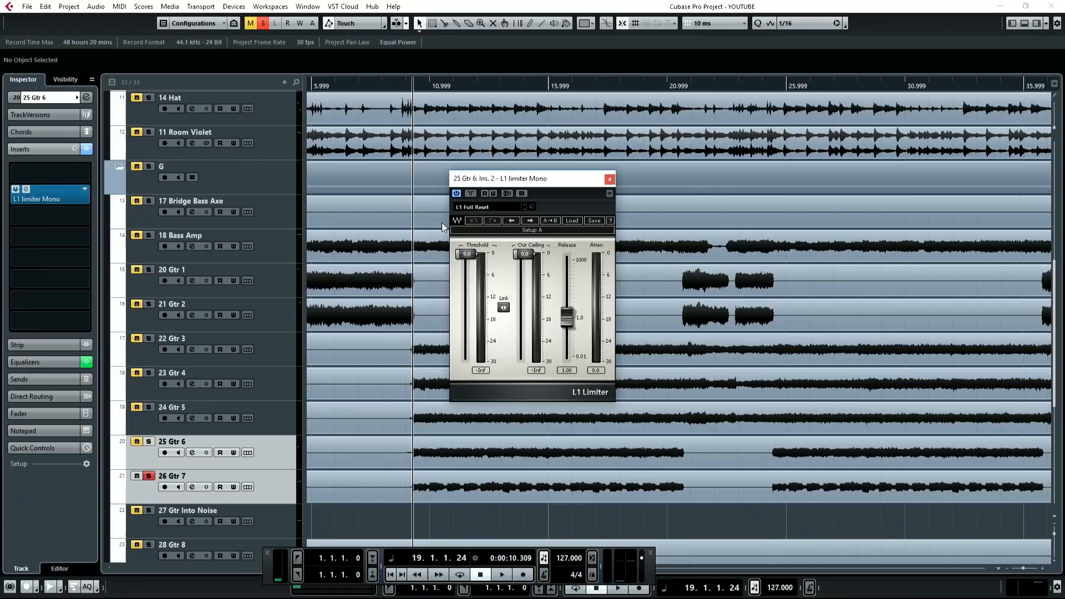
pyautogui.moveTo(544, 182); pyautogui.dragTo(572, 151)
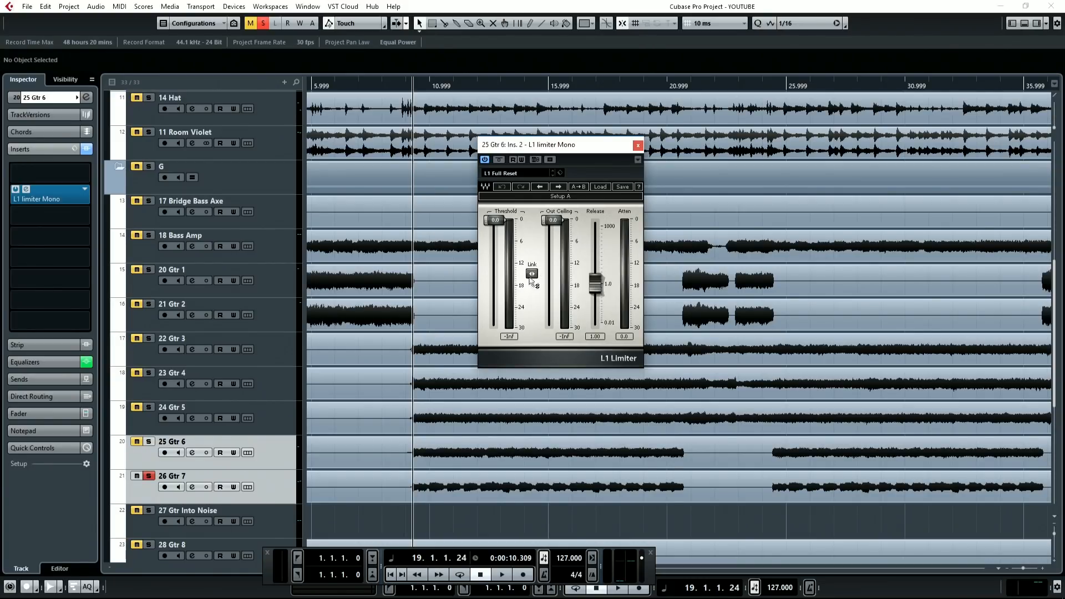
# Step: Set the guitar limiter's Threshold to -26.0 and Out Ceiling to -6.9 during playback, and stop
pyautogui.press('space')
pyautogui.moveTo(532, 274)
pyautogui.mouseDown()
pyautogui.moveTo(531, 322)
pyautogui.moveTo(513, 279)
pyautogui.mouseUp()
pyautogui.moveTo(377, 307); pyautogui.dragTo(377, 412)
pyautogui.moveTo(513, 279); pyautogui.dragTo(513, 250)
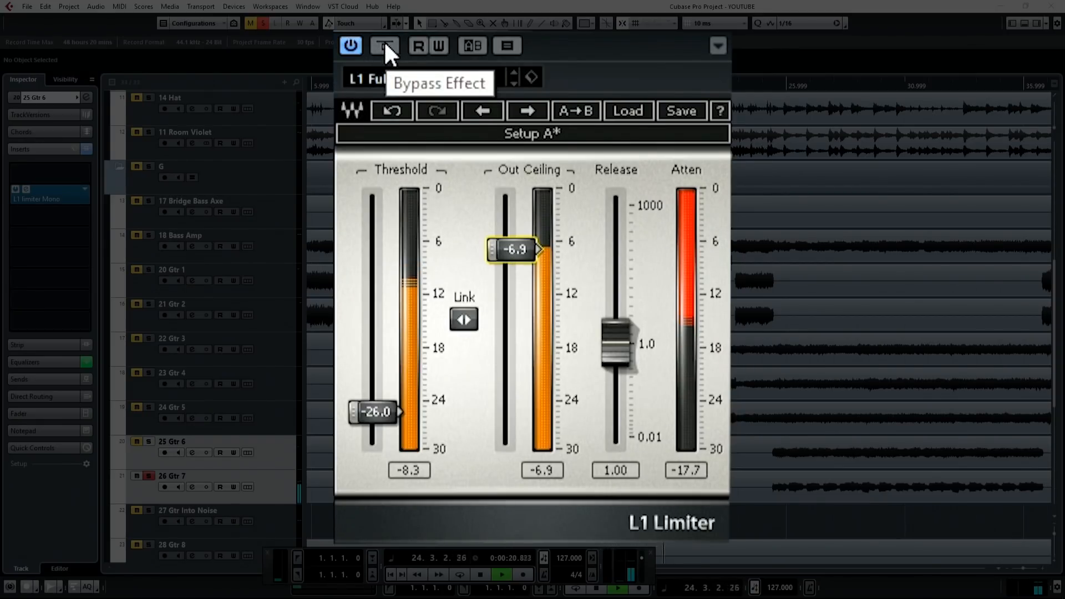
pyautogui.press('space')
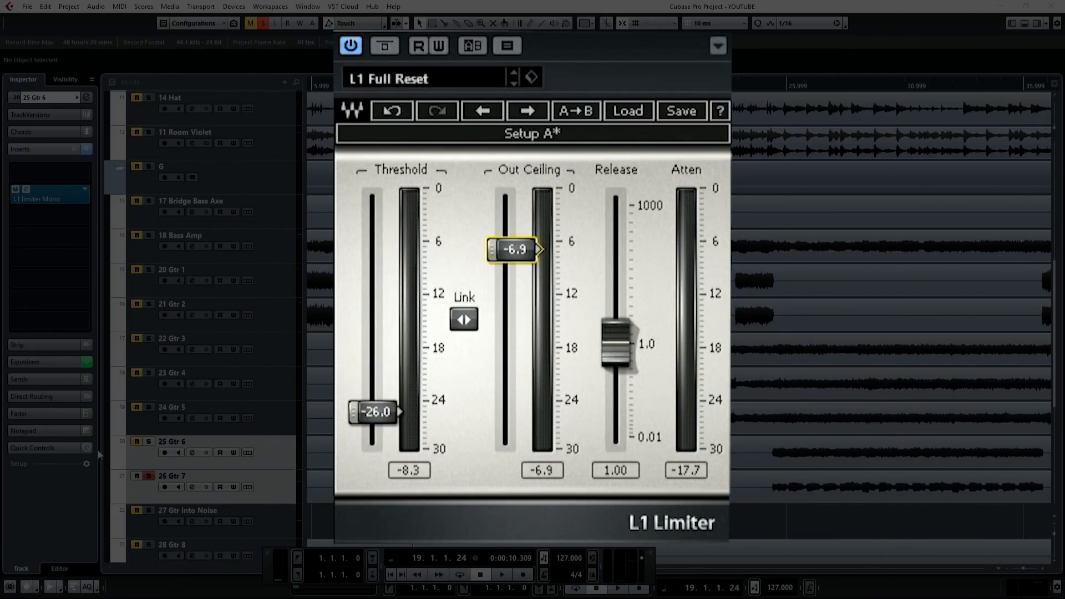
# Step: Unsolo 26 Gtr 7, mute tracks 22 Gtr 3 through 25 Gtr 6, and select 26 Gtr 7
pyautogui.click(149, 476)
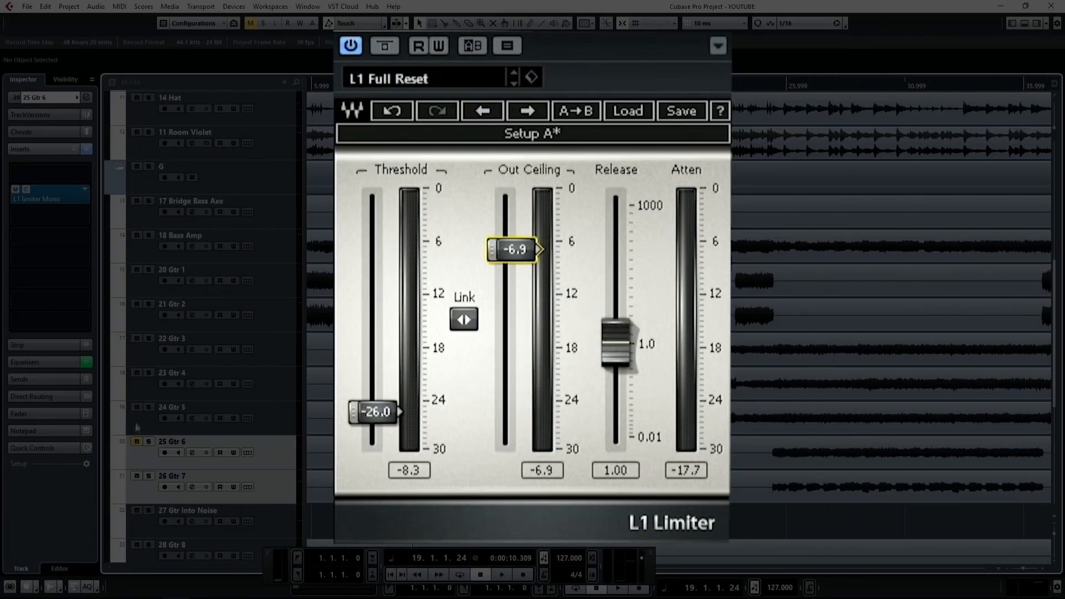
pyautogui.moveTo(140, 376); pyautogui.dragTo(133, 333)
pyautogui.click(155, 495)
# Step: While the mix plays, set the limiter's Out Ceiling to -1.2 and Threshold to -27.2, comparing it with the effect bypassed
pyautogui.click(502, 575)
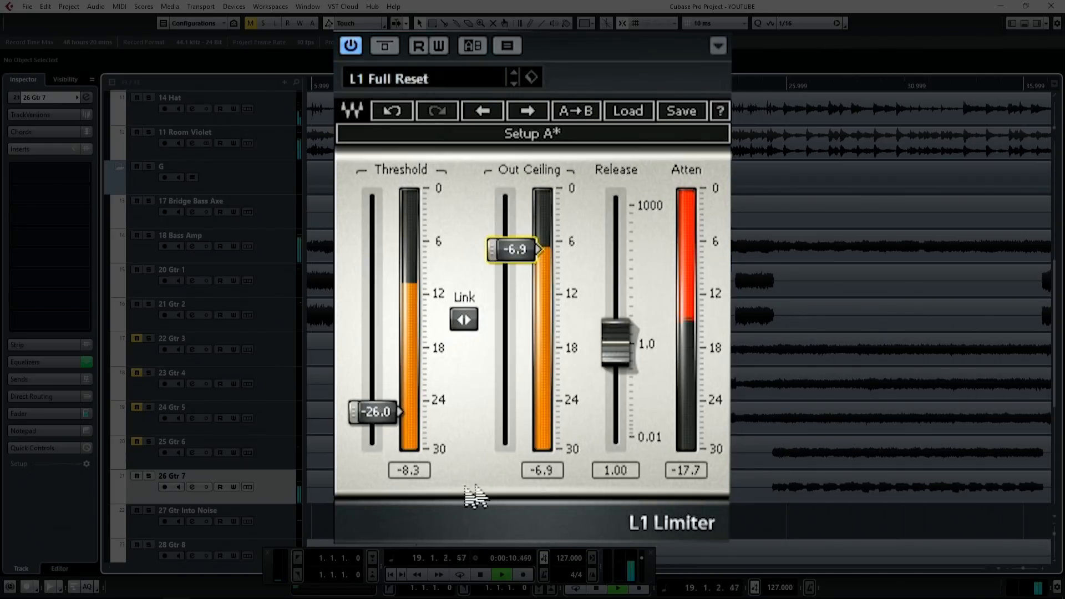
pyautogui.moveTo(511, 258); pyautogui.dragTo(516, 199)
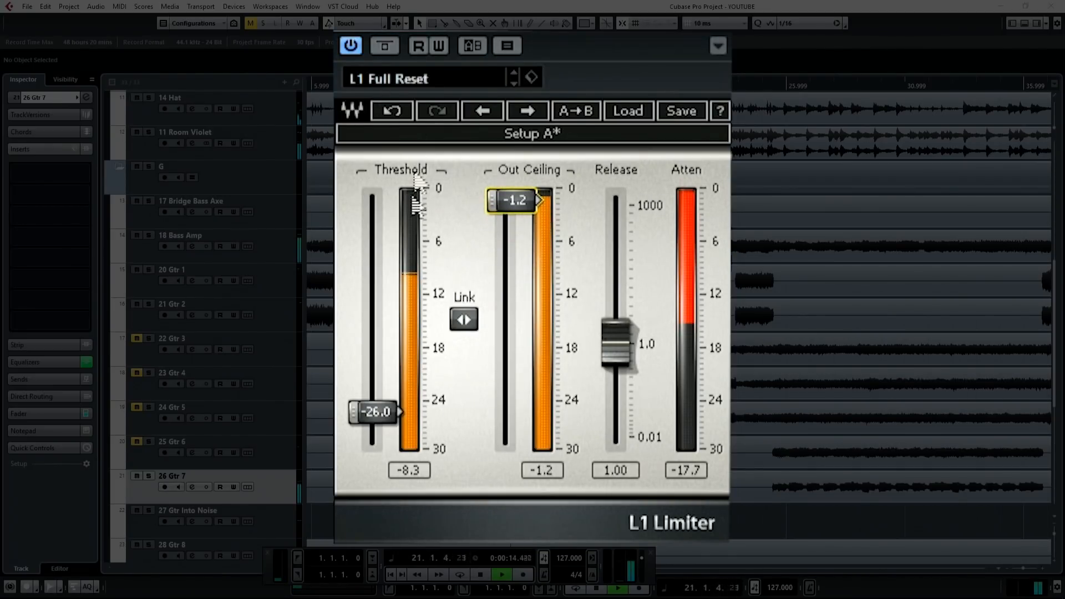
pyautogui.click(389, 45)
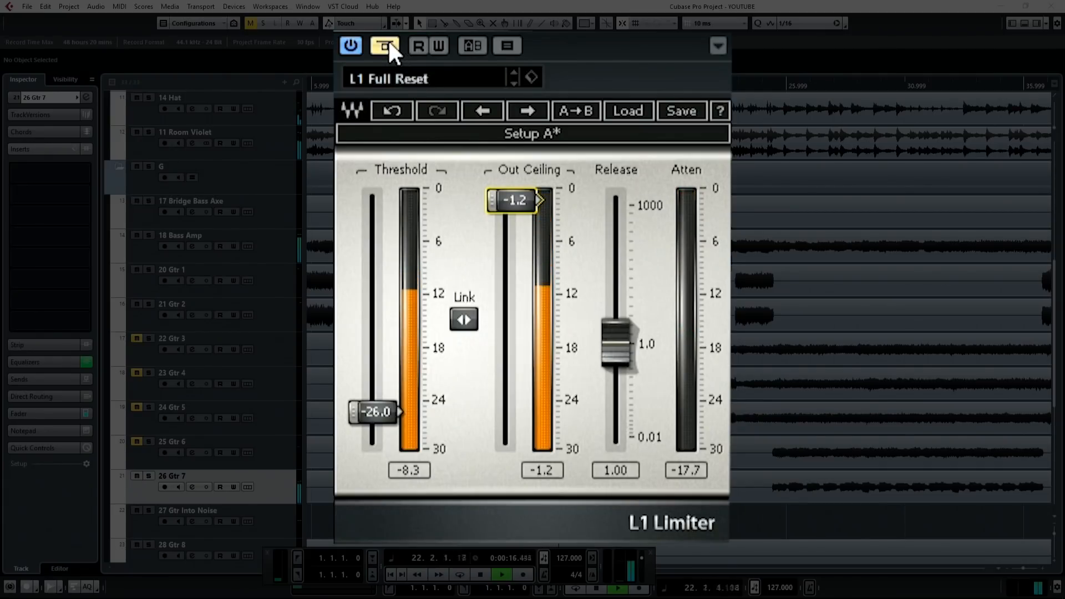
pyautogui.click(388, 45)
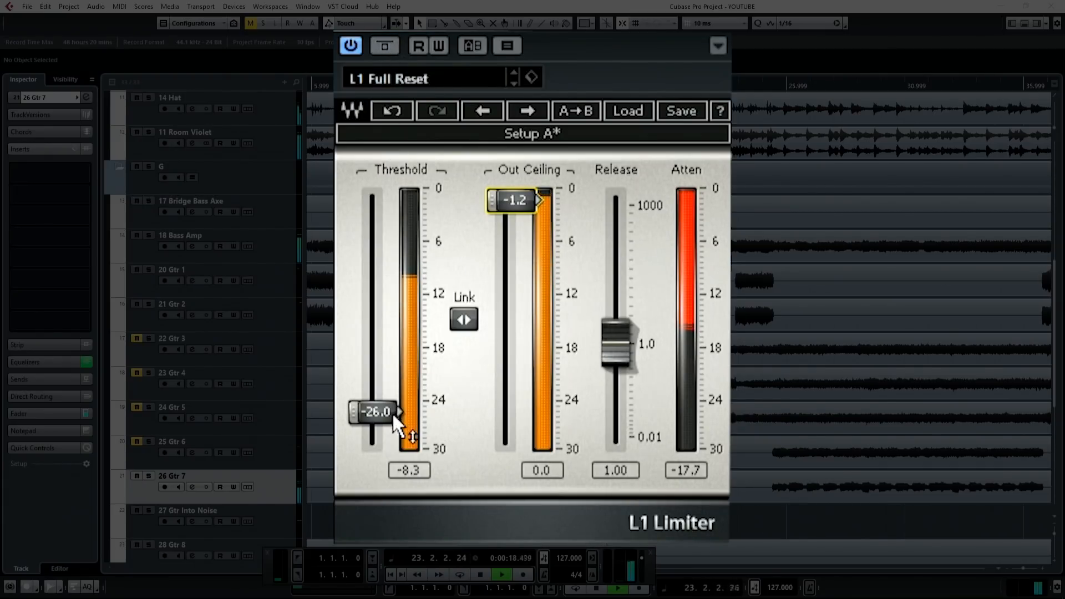
pyautogui.moveTo(396, 412); pyautogui.dragTo(397, 422)
pyautogui.press('space')
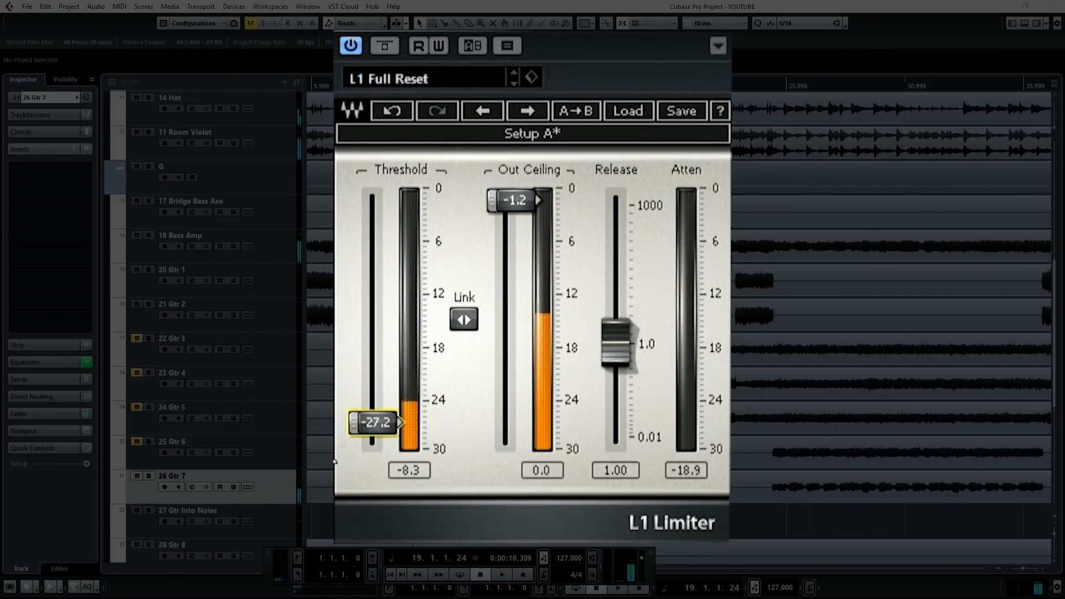
# Step: Raise the limiter's Threshold to -15.9, start playback, and refine it to -14.2 with the Out Ceiling at 0.0
pyautogui.moveTo(366, 423); pyautogui.dragTo(366, 323)
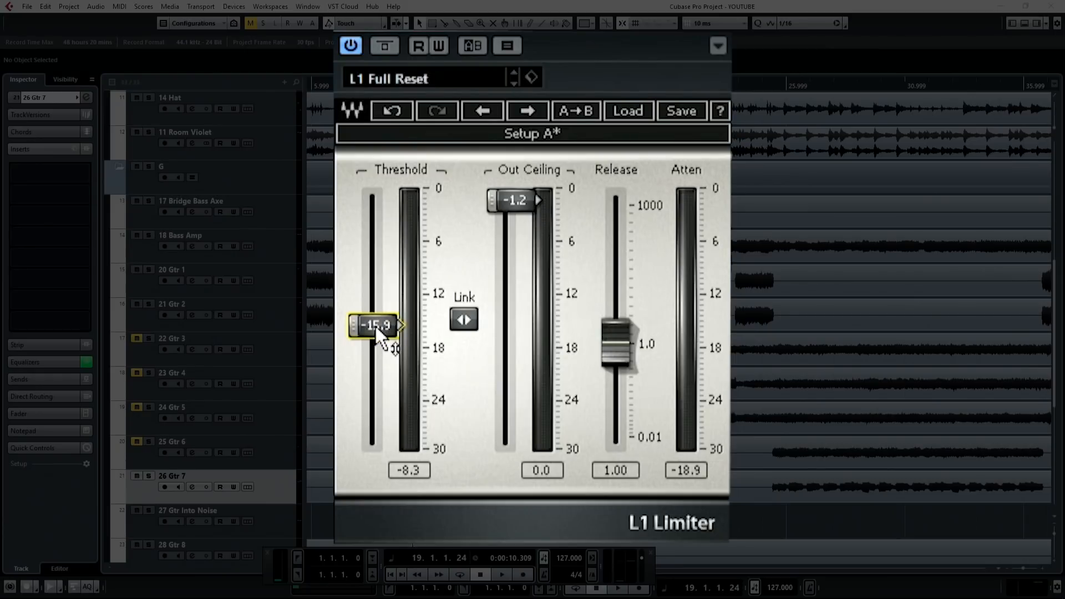
pyautogui.press('space')
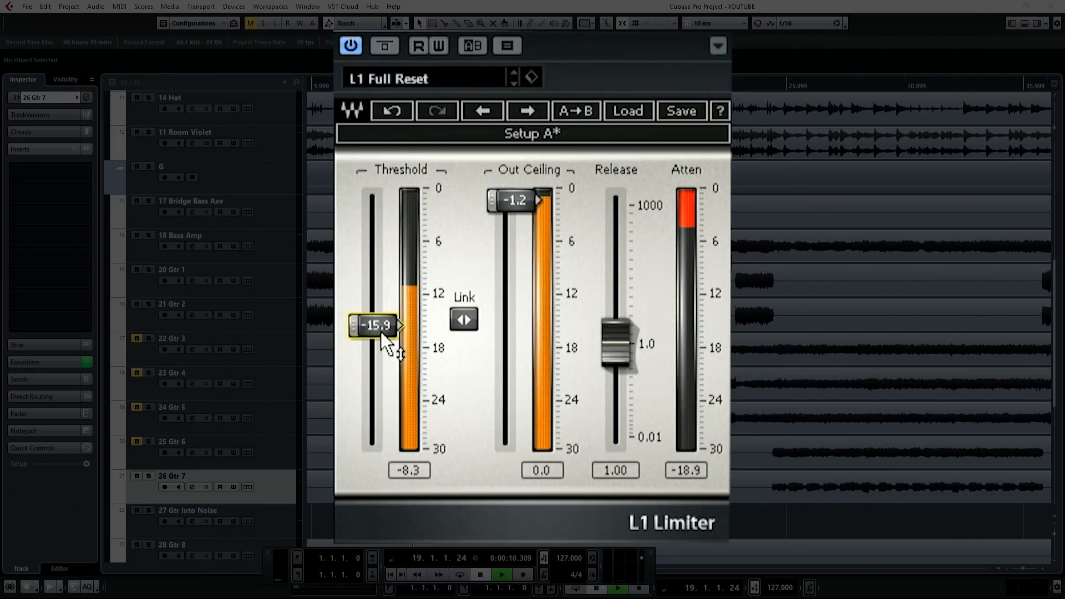
pyautogui.moveTo(374, 328); pyautogui.dragTo(374, 312)
pyautogui.moveTo(513, 201); pyautogui.dragTo(513, 192)
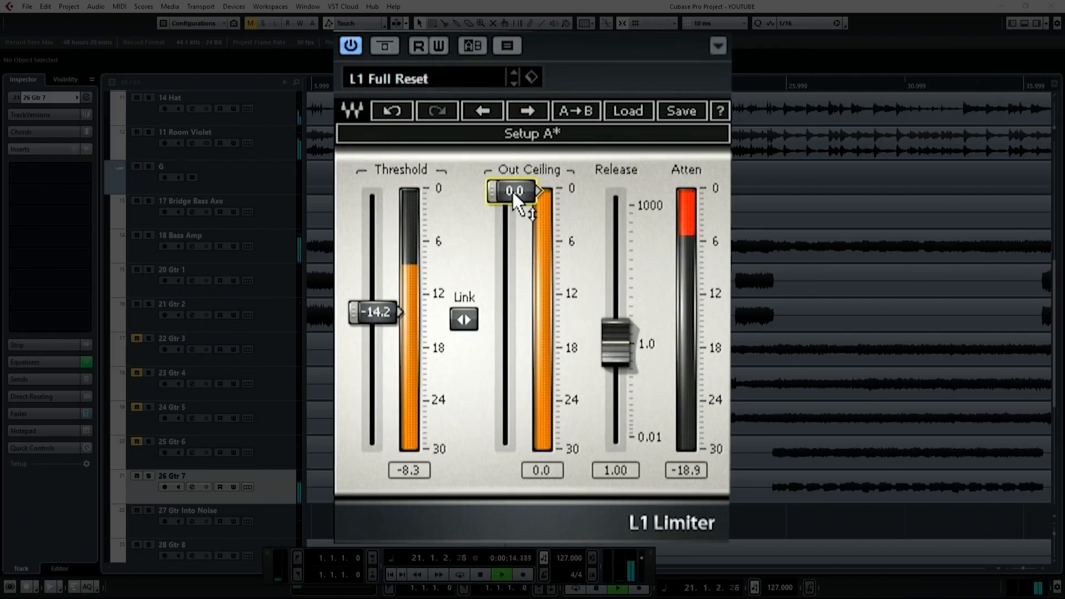
# Step: Compare the mix with the limiter bypassed and active, stop playback, and close the plug-in window
pyautogui.click(382, 45)
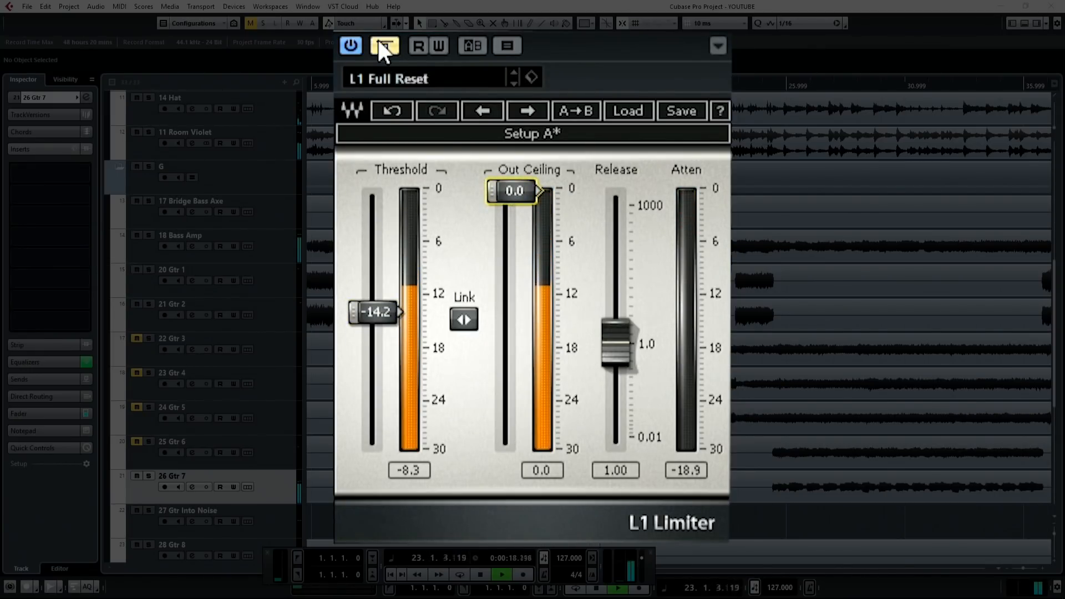
pyautogui.click(378, 39)
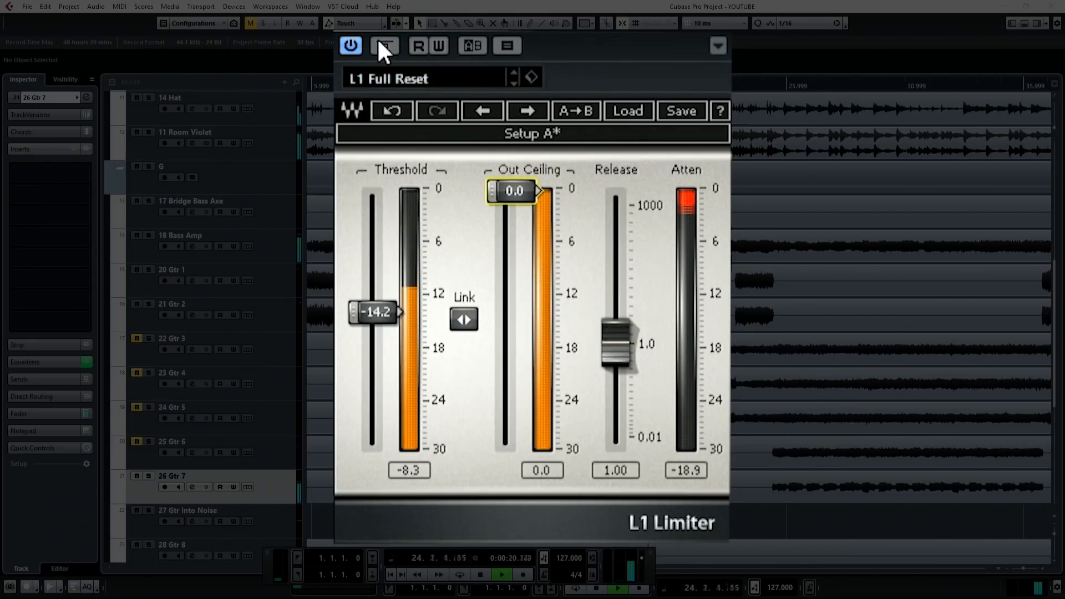
pyautogui.press('space')
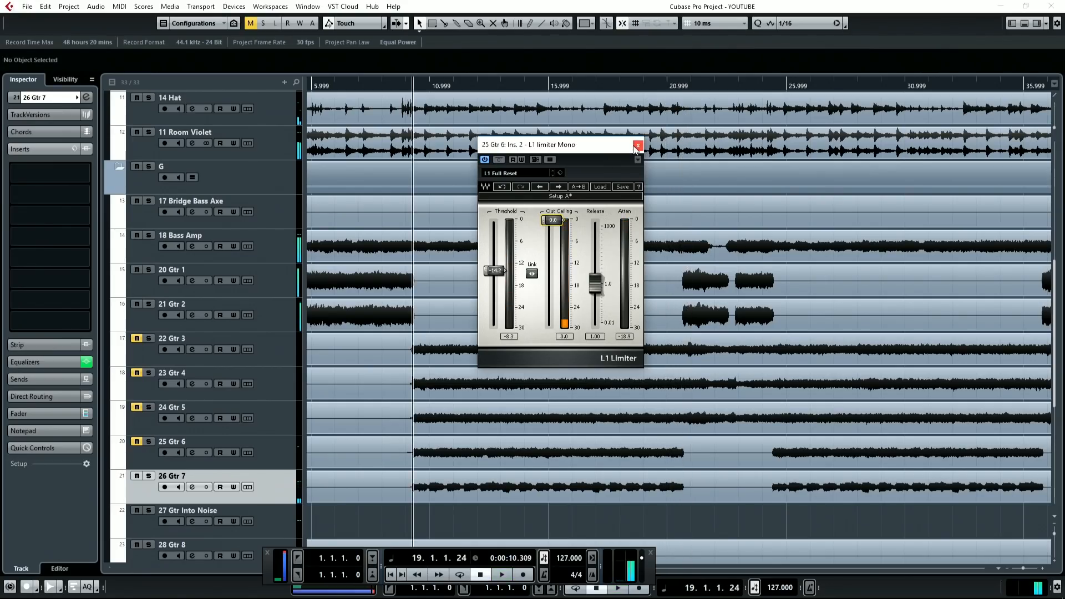
pyautogui.click(637, 146)
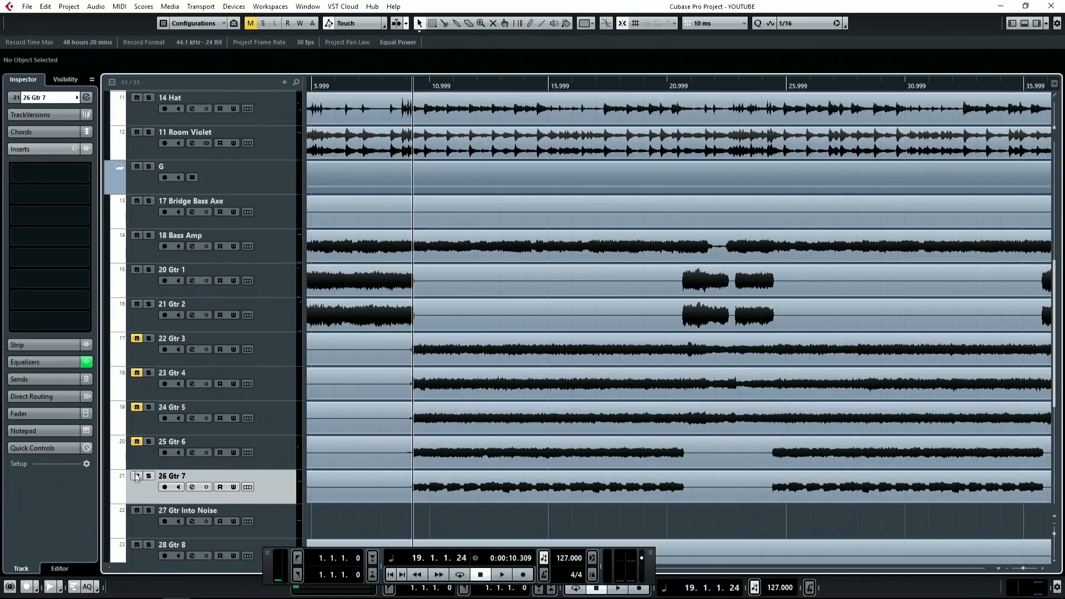
# Step: Mute 26 Gtr 7 and place the playback position where the 20 Gtr 1 part begins
pyautogui.press('space')
pyautogui.scroll(-1, 472, 412)
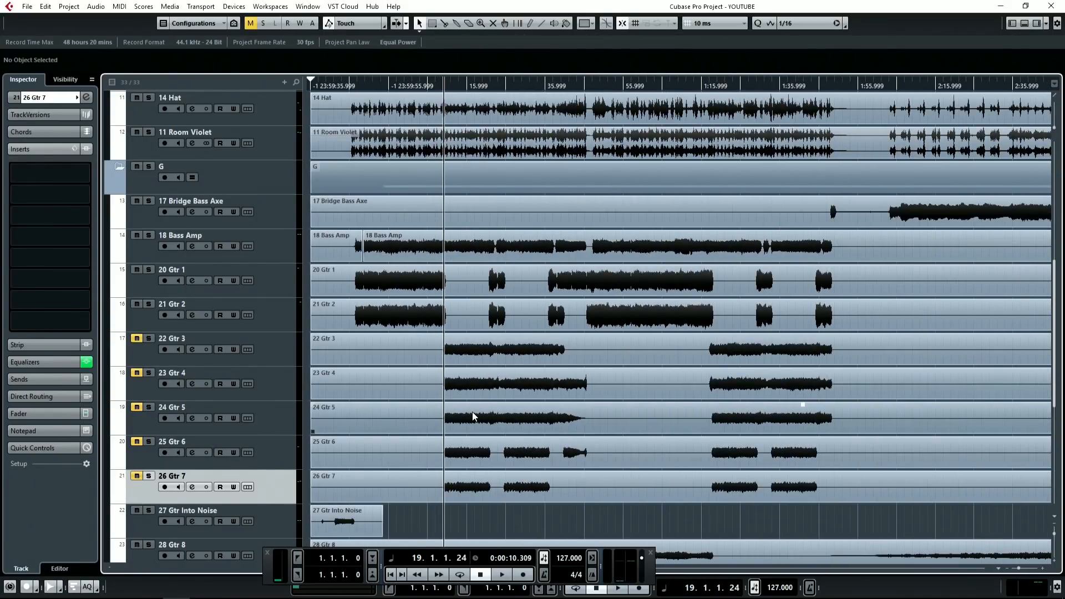
pyautogui.scroll(6, 430, 506)
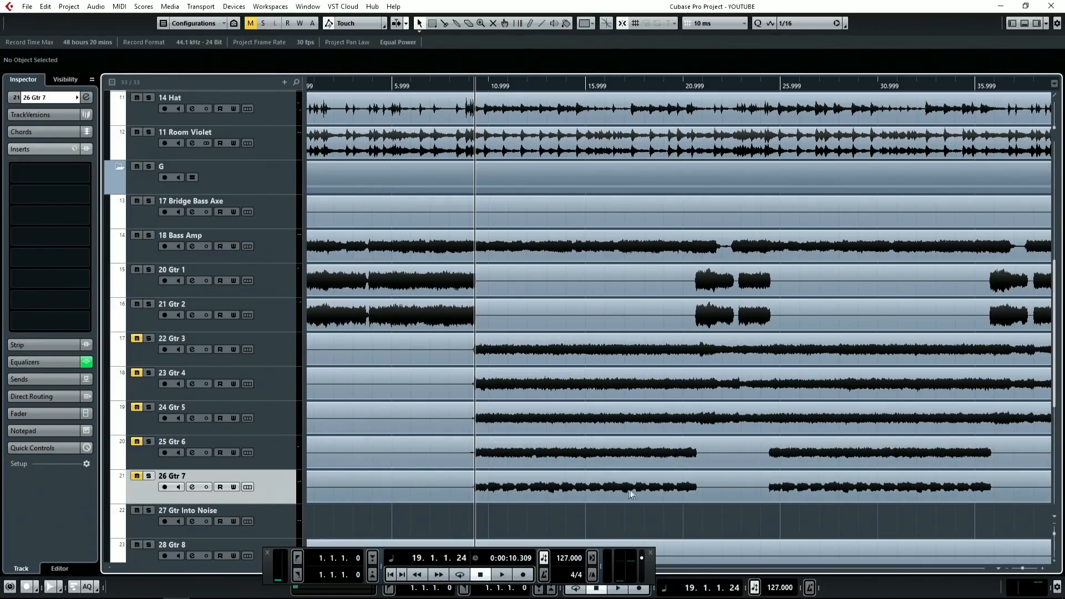
pyautogui.scroll(-3, 542, 479)
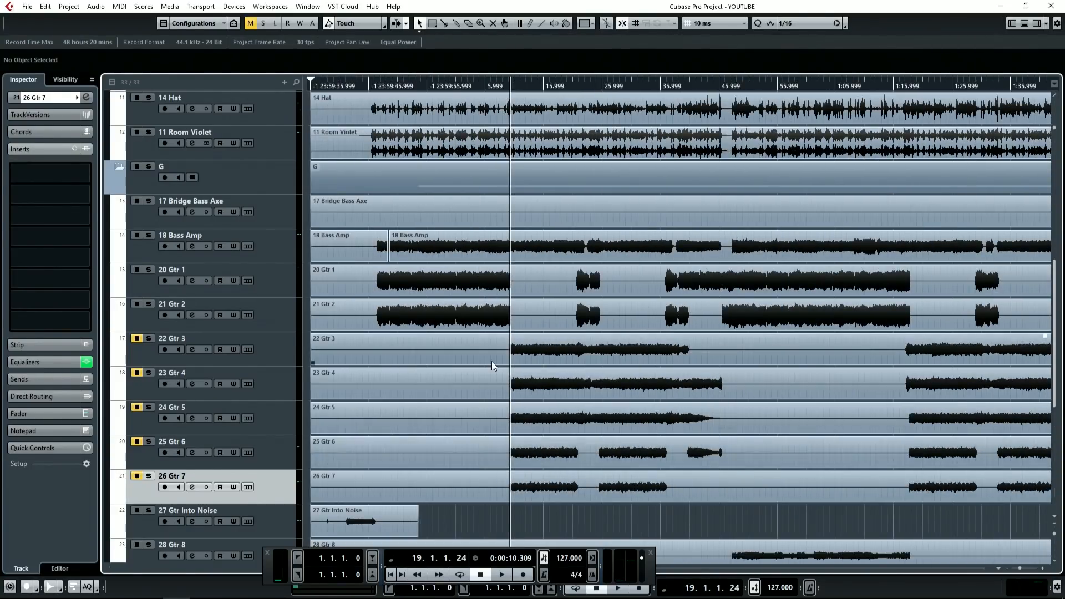
pyautogui.scroll(5, 339, 261)
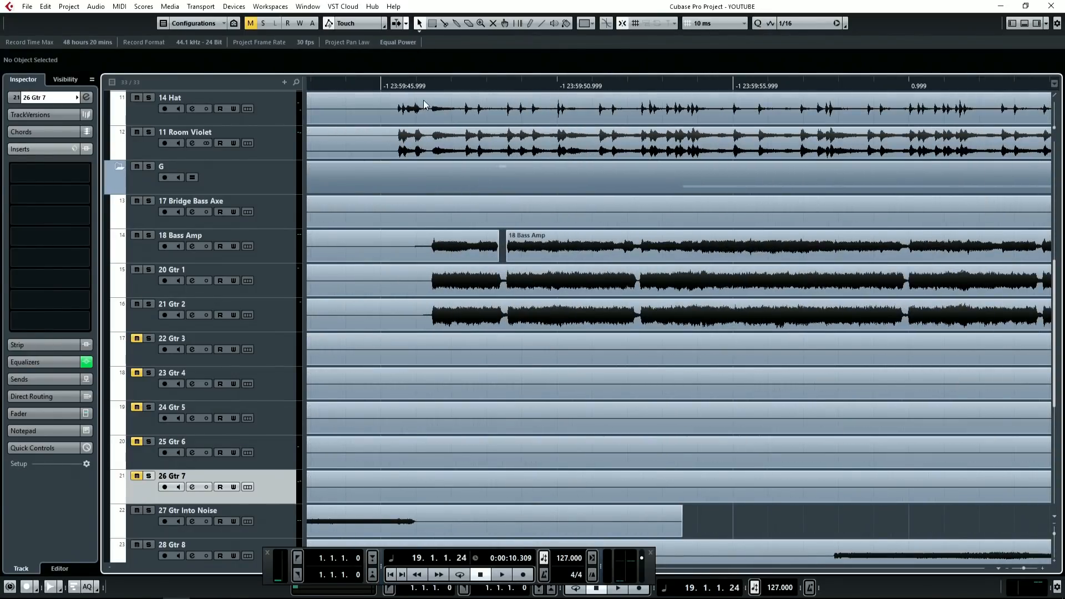
pyautogui.moveTo(420, 85); pyautogui.dragTo(433, 89)
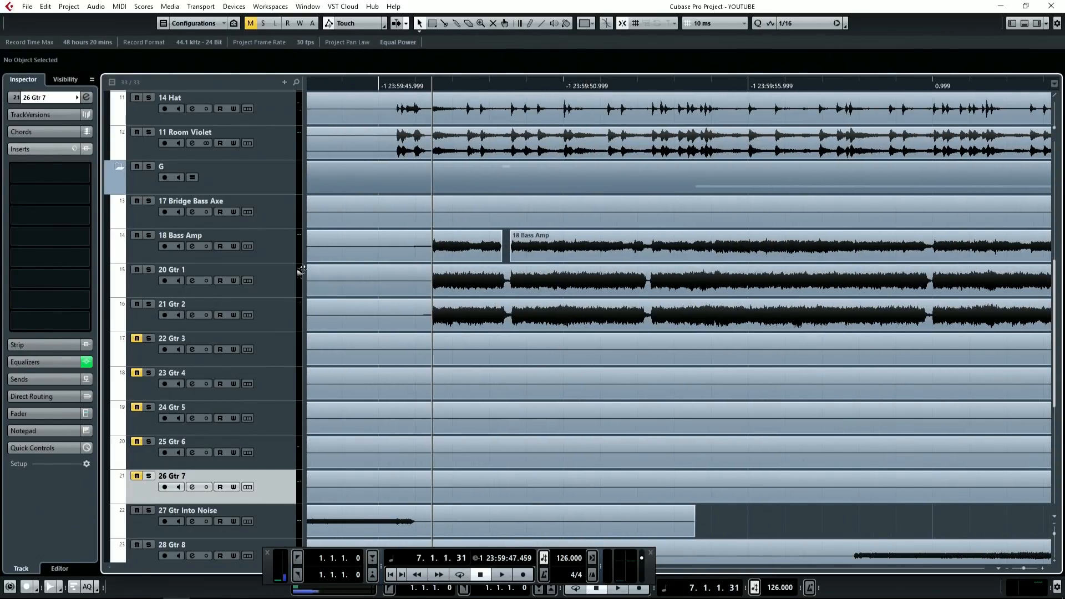
# Step: Solo the 20 Gtr 1 track and play it from its first notes
pyautogui.click(230, 274)
pyautogui.click(149, 271)
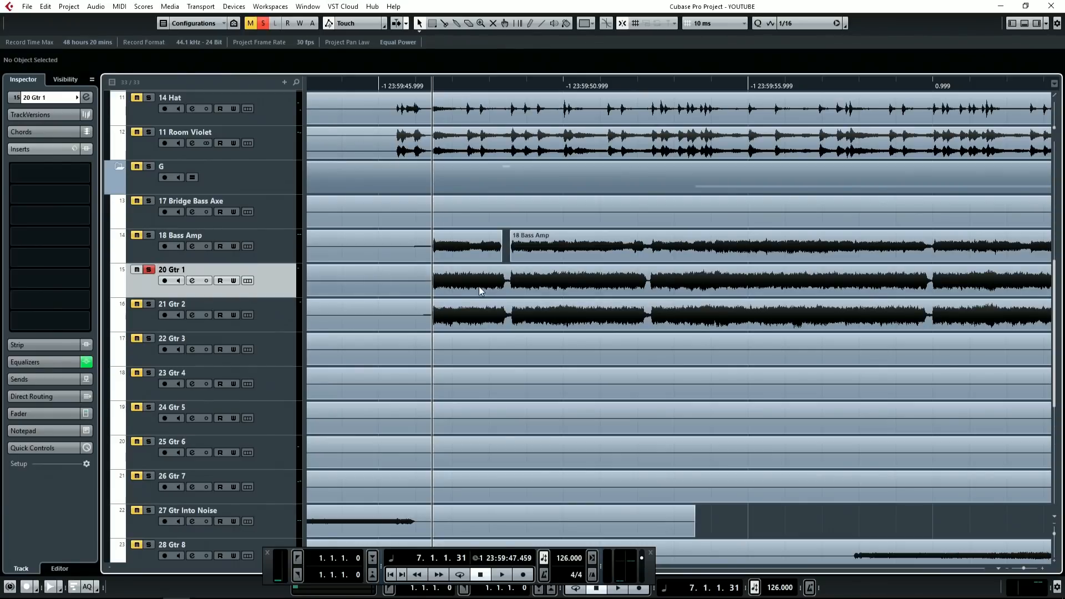
pyautogui.hscroll(2, 479, 289)
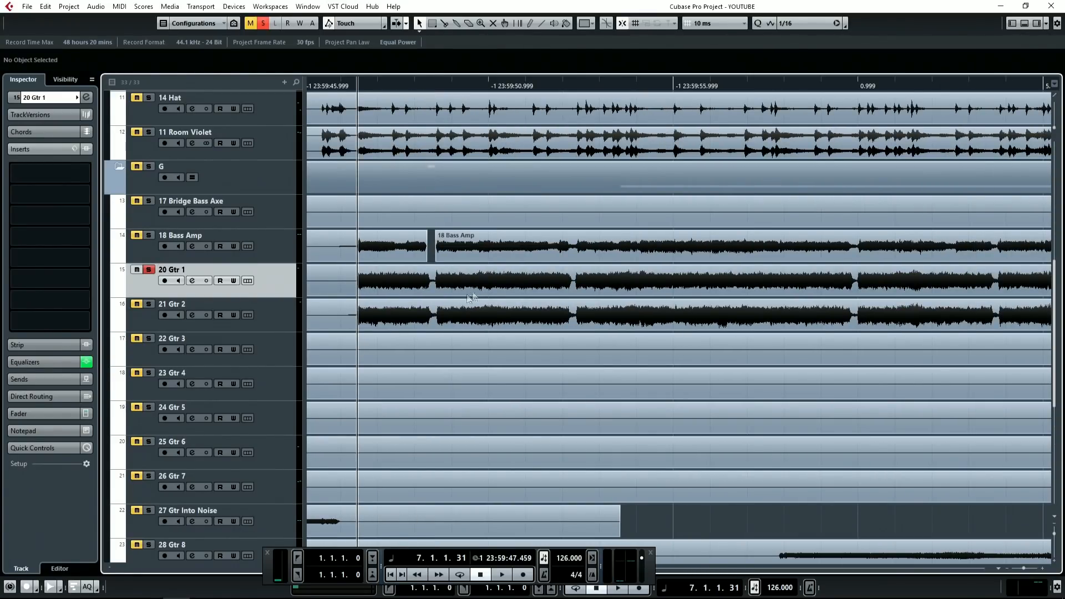
pyautogui.keyDown('ctrl'); pyautogui.scroll(-3, 461, 299); pyautogui.keyUp('ctrl')
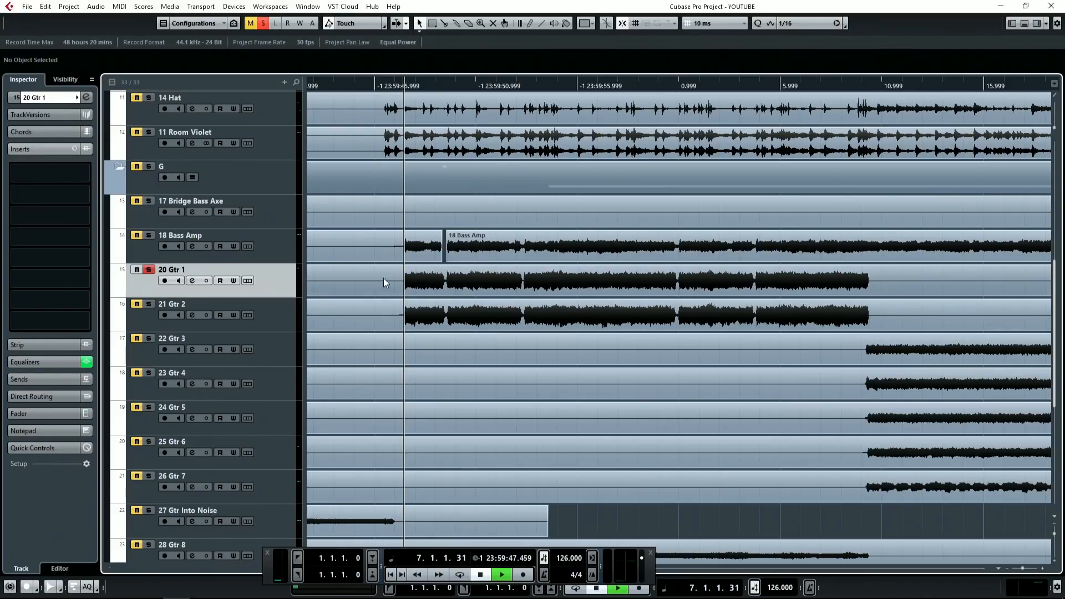
pyautogui.press('space')
pyautogui.keyDown('ctrl'); pyautogui.scroll(3, 432, 281); pyautogui.keyUp('ctrl')
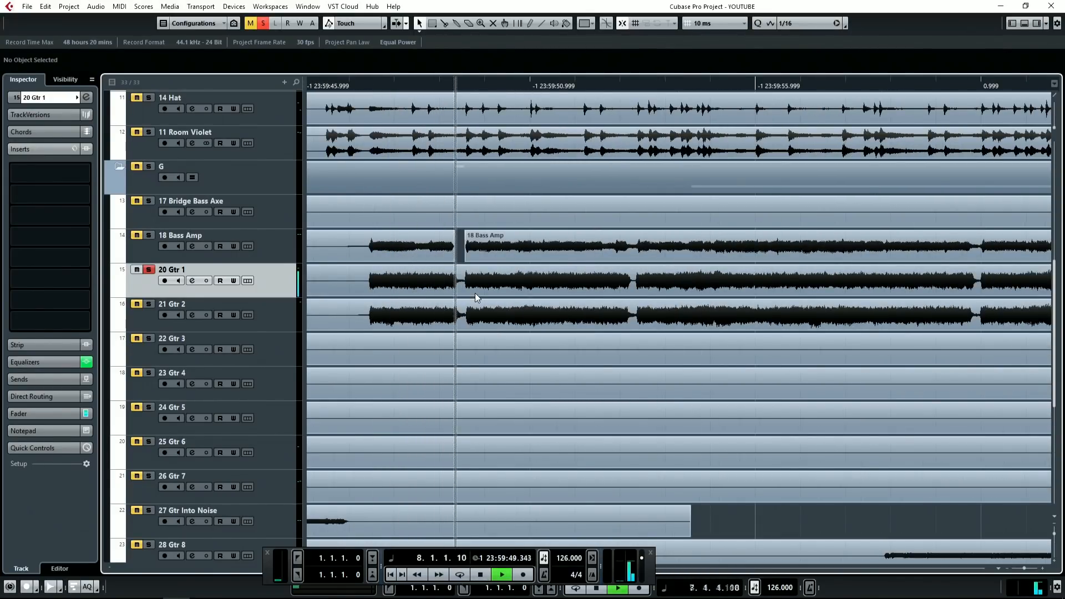
# Step: Stop playback, insert the L1 limiter Mono on the 20 Gtr 1 track, and place its opened window clear of the waveforms
pyautogui.press('space')
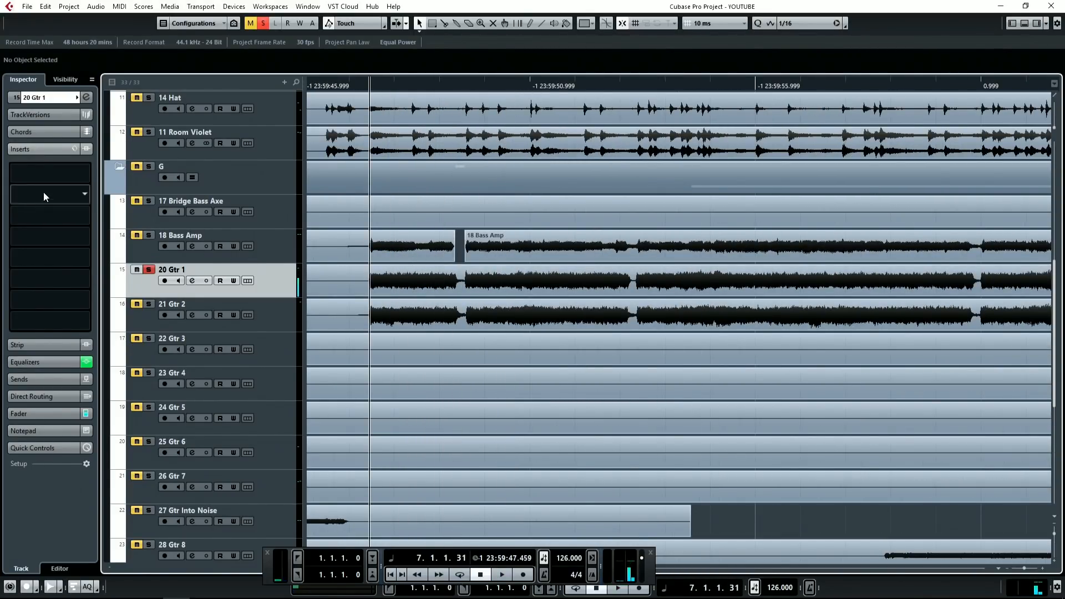
pyautogui.click(44, 194)
pyautogui.write('l1')
pyautogui.click(83, 221)
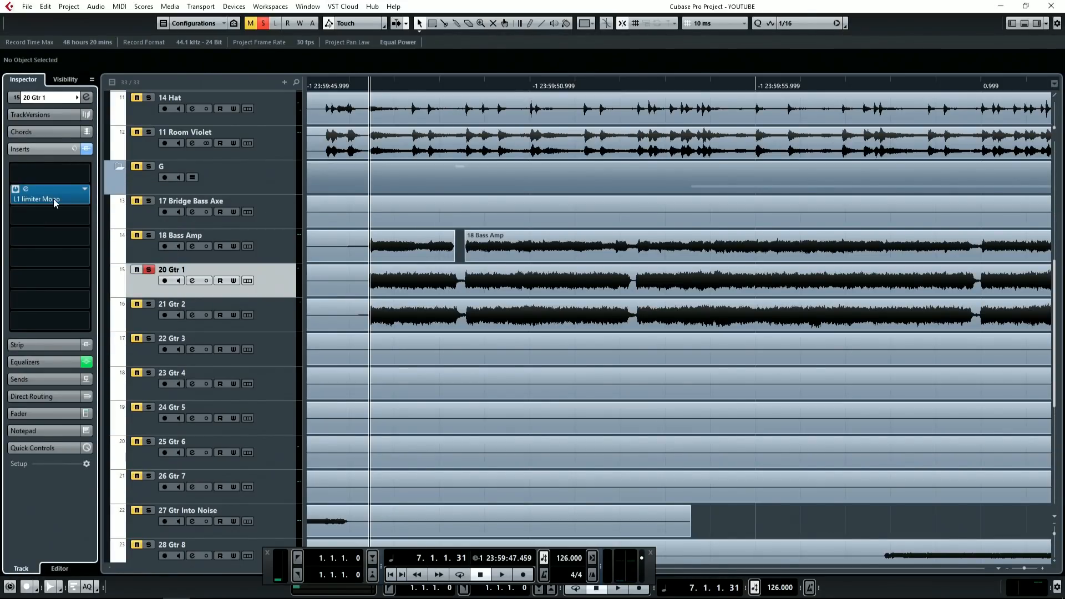
pyautogui.click(27, 189)
pyautogui.moveTo(561, 184); pyautogui.dragTo(715, 194)
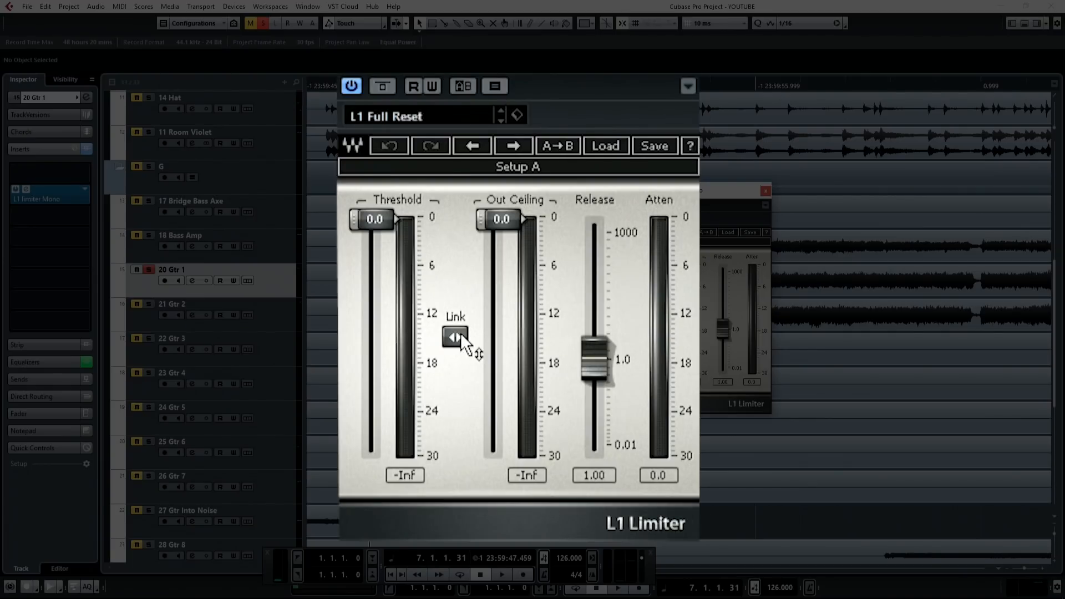
# Step: During playback, lower the linked Threshold and Out Ceiling together to -6.4 and compare the guitar with the limiter bypassed and active
pyautogui.press('space')
pyautogui.moveTo(454, 336); pyautogui.dragTo(454, 386)
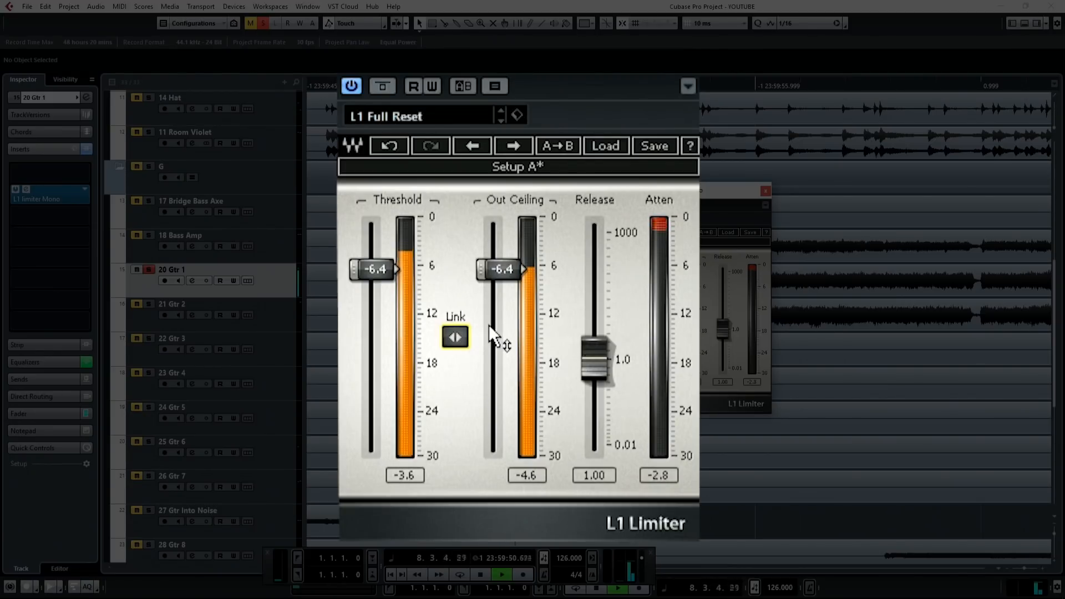
pyautogui.click(382, 86)
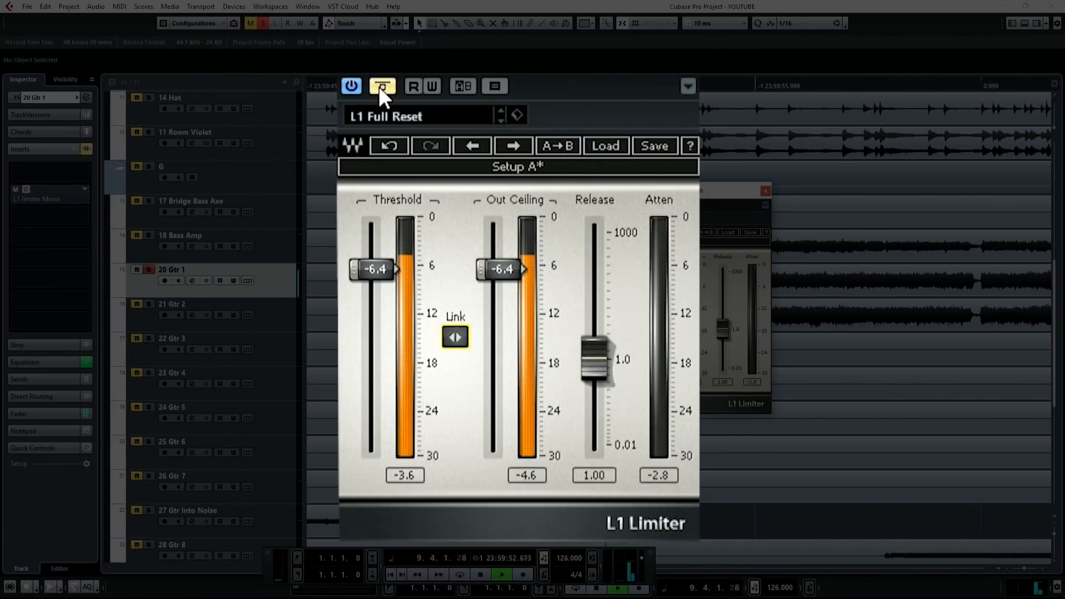
pyautogui.click(380, 87)
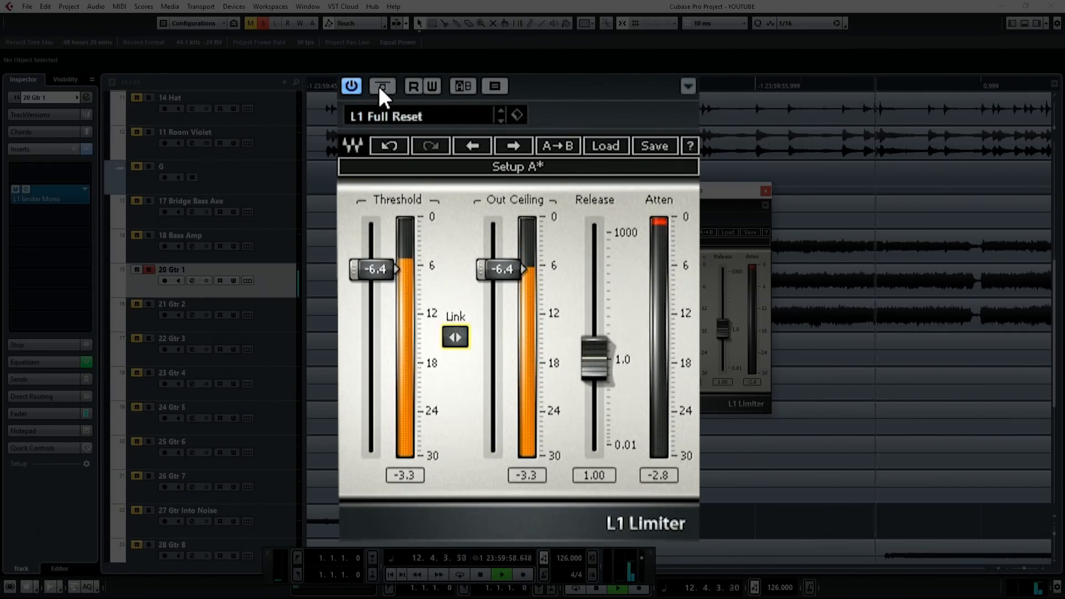
pyautogui.click(381, 88)
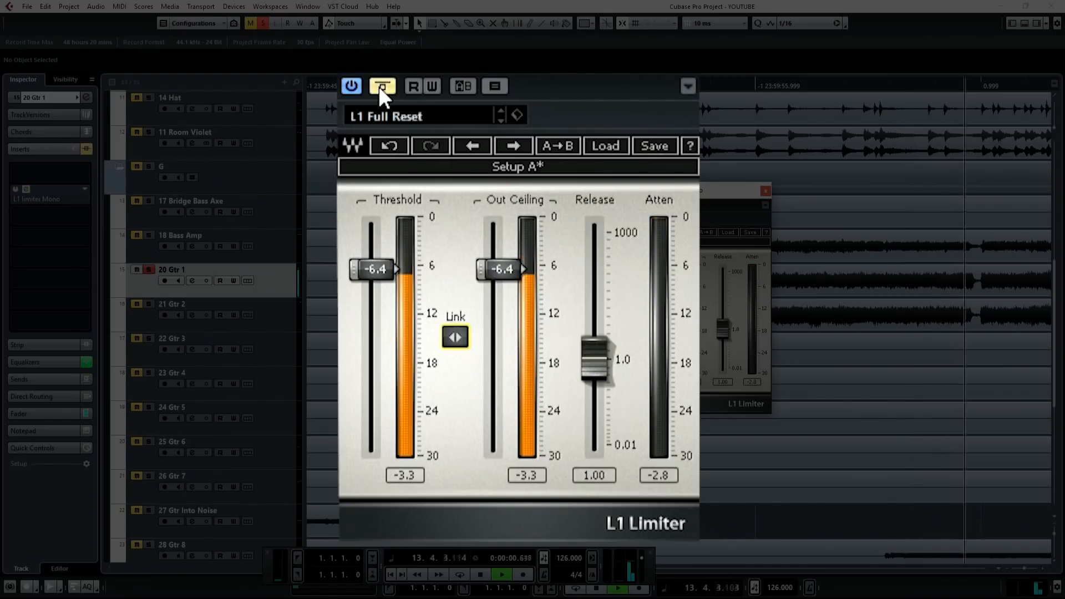
pyautogui.click(380, 88)
# Step: Stop playback, close the limiter window, and unsolo 20 Gtr 1 and remove its L1 limiter
pyautogui.press('space')
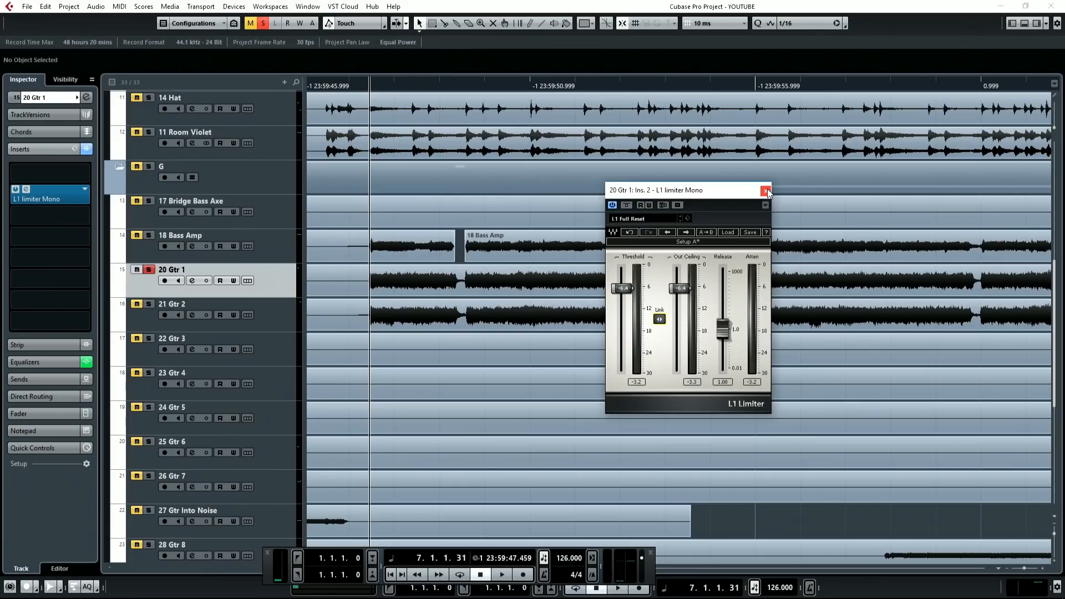
pyautogui.click(767, 191)
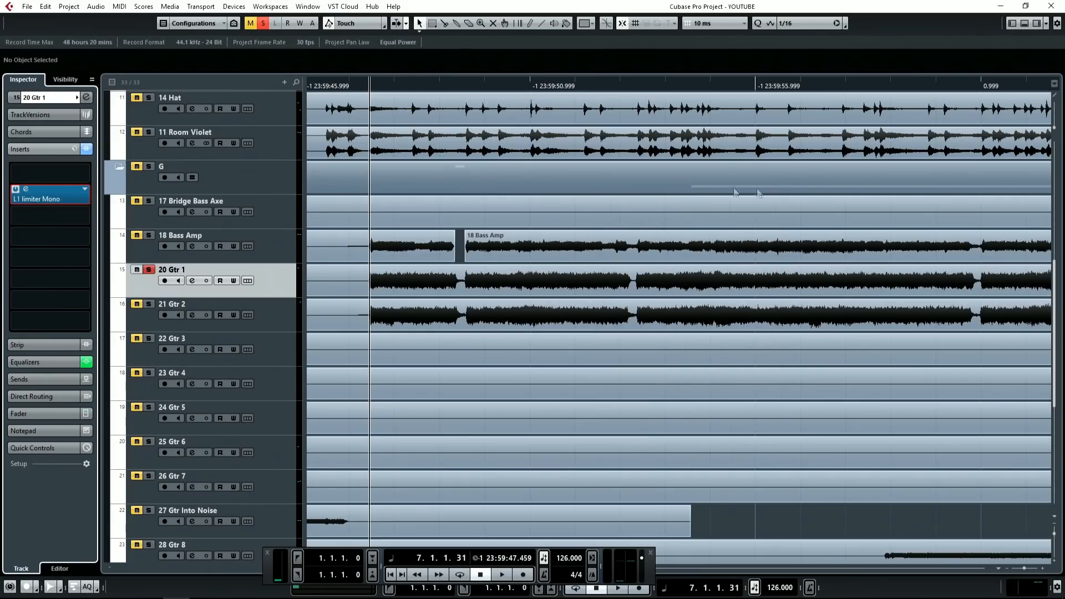
pyautogui.click(149, 270)
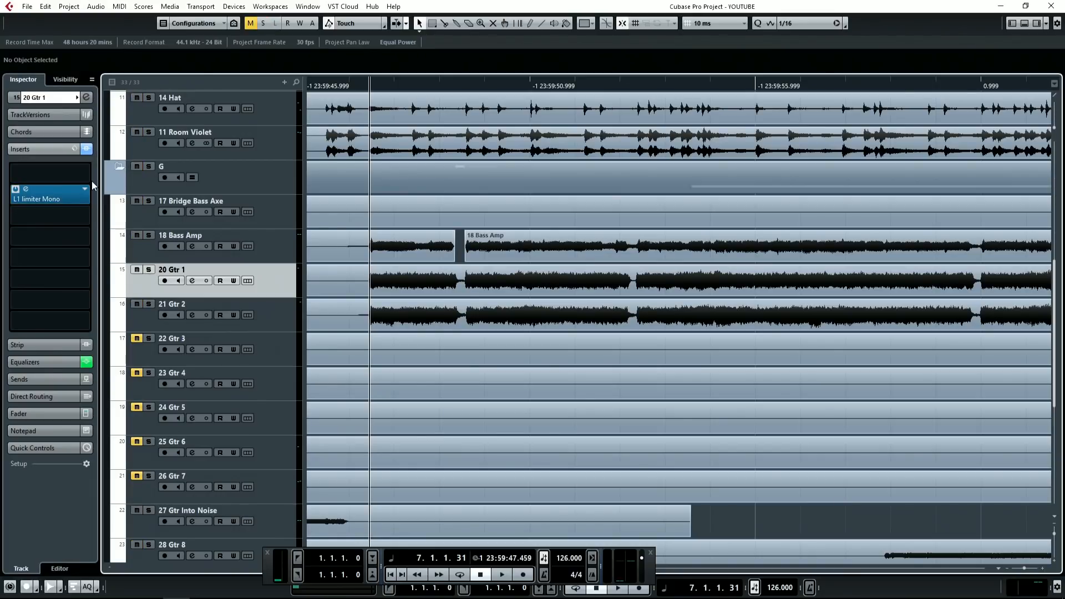
pyautogui.moveTo(50, 194); pyautogui.dragTo(461, 206)
# Step: Place the playback position just before the first phrase of the 34 Lead Vocal Verse track
pyautogui.scroll(-5, 511, 299)
pyautogui.scroll(5, 510, 298)
pyautogui.scroll(-7, 681, 312)
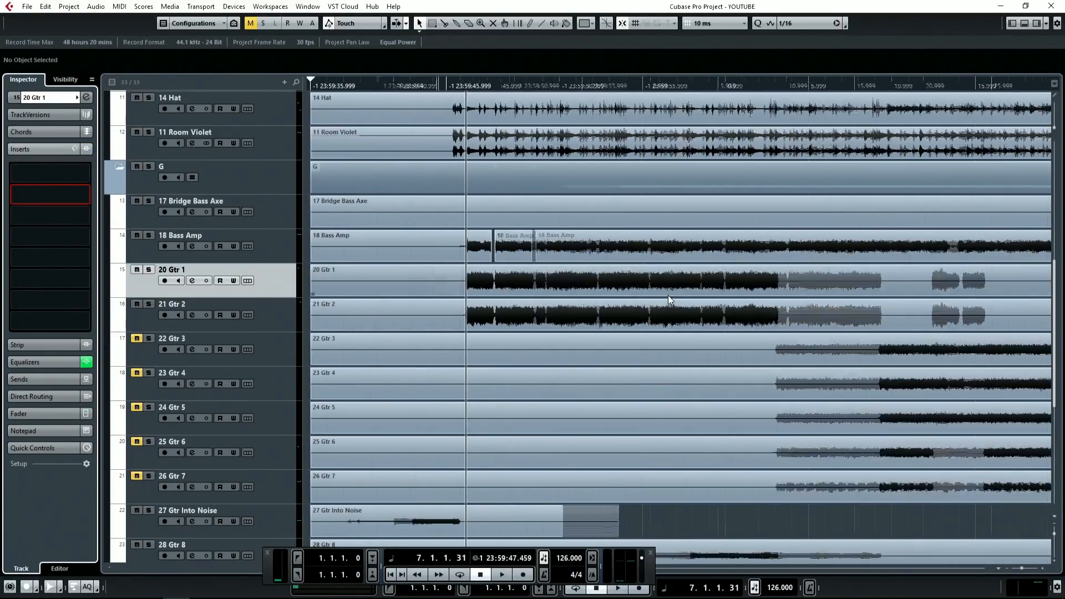
pyautogui.scroll(-3, 486, 267)
pyautogui.scroll(-1, 485, 265)
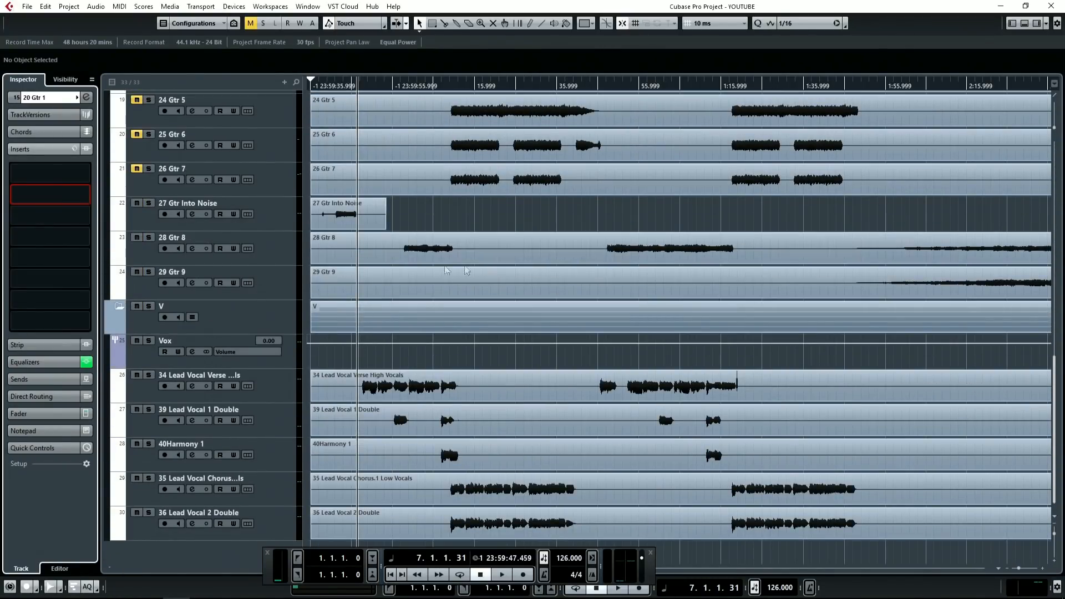
pyautogui.scroll(5, 364, 374)
pyautogui.moveTo(351, 84); pyautogui.dragTo(356, 86)
pyautogui.scroll(-4, 444, 386)
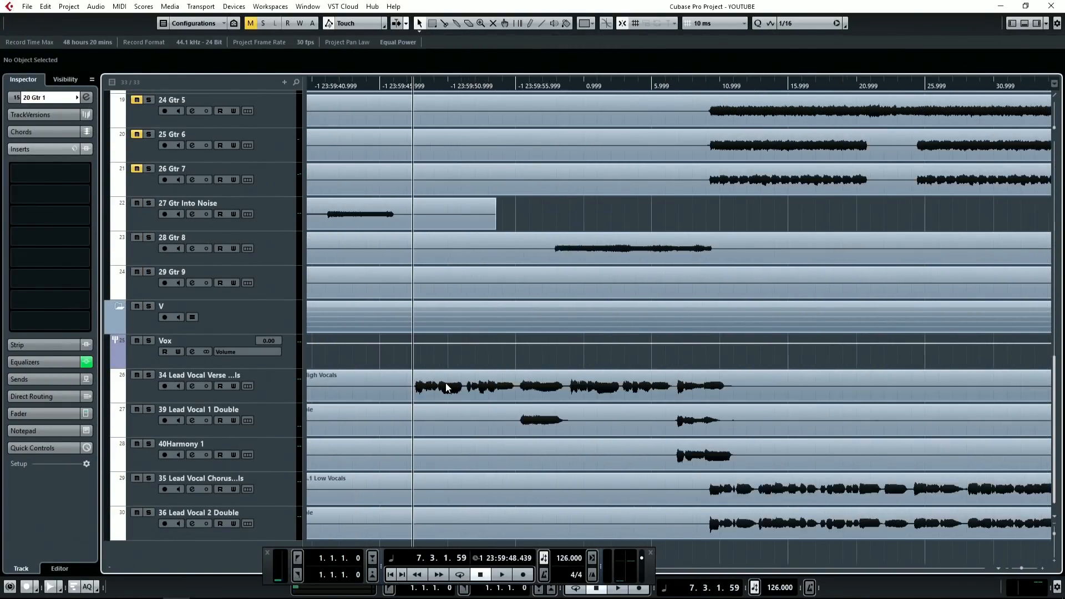
pyautogui.scroll(2, 444, 386)
pyautogui.scroll(1, 329, 388)
pyautogui.scroll(1, 329, 392)
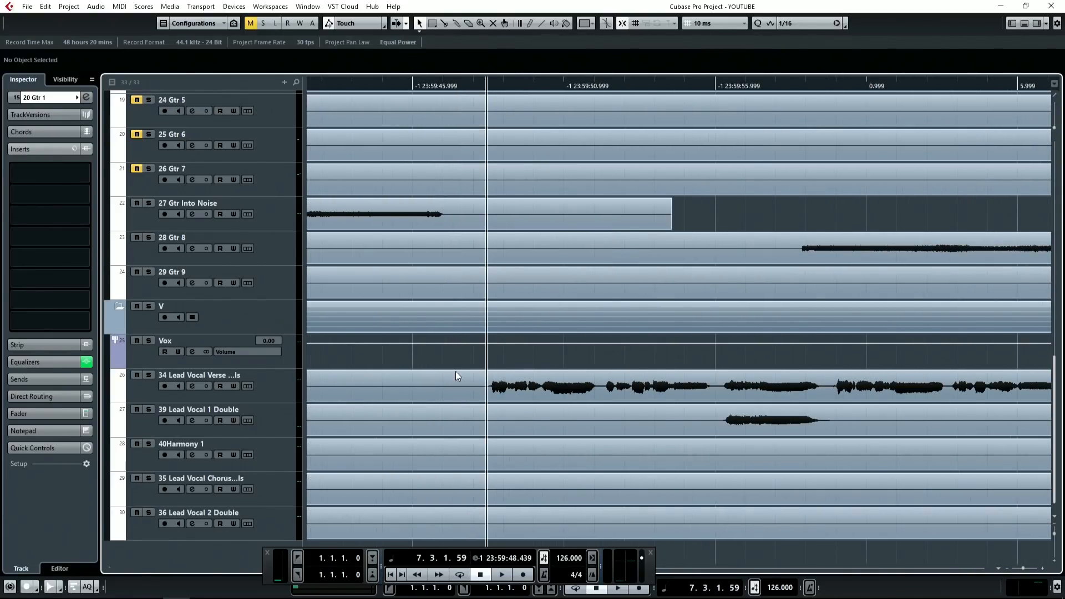
pyautogui.hscroll(3, 460, 377)
# Step: Solo the 34 Lead Vocal Verse track, insert the L1 limiter Mono on it, and move the plug-in window aside
pyautogui.click(129, 391)
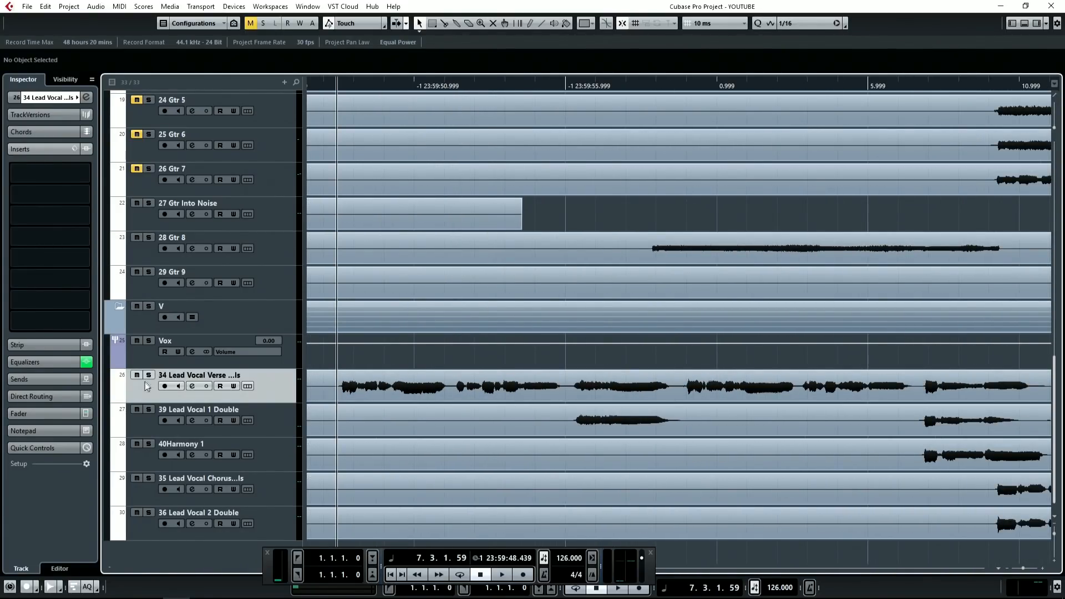
pyautogui.click(149, 375)
pyautogui.click(58, 193)
pyautogui.write('l1')
pyautogui.click(80, 222)
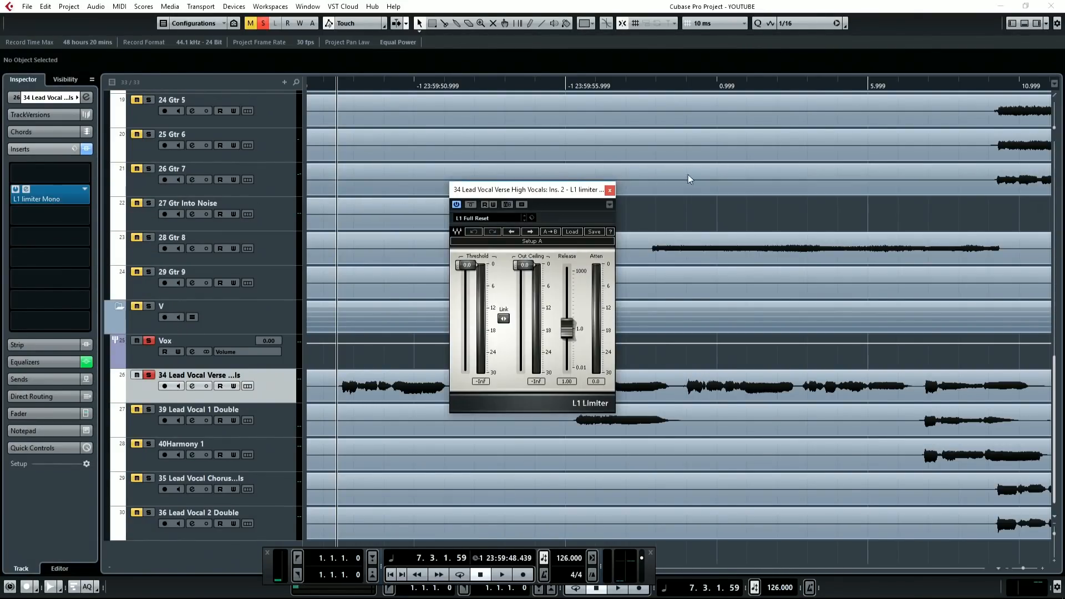
pyautogui.moveTo(579, 187); pyautogui.dragTo(711, 107)
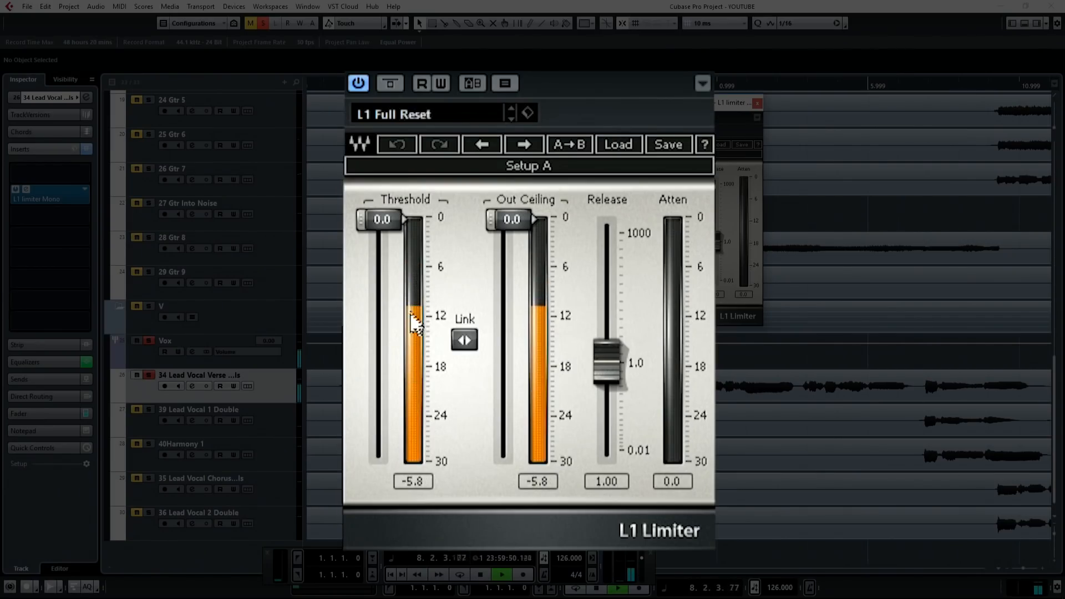
# Step: Play the lead vocal and set the limiter's Threshold to -13.9 and Out Ceiling to -2.4
pyautogui.press('space')
pyautogui.moveTo(386, 222); pyautogui.dragTo(382, 373)
pyautogui.moveTo(523, 238); pyautogui.dragTo(510, 238)
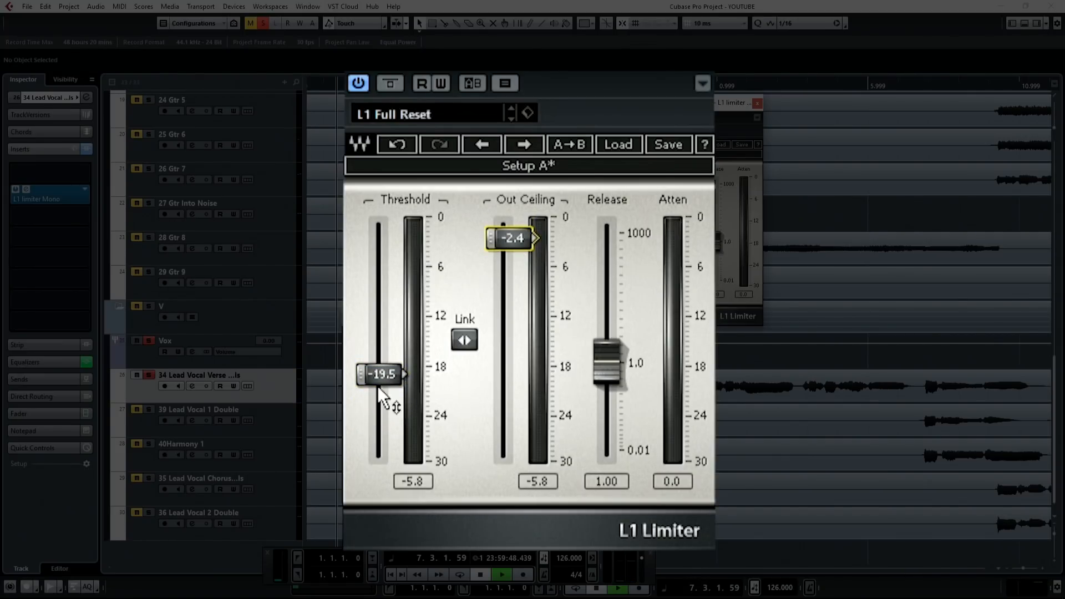
pyautogui.press('space')
pyautogui.moveTo(380, 380); pyautogui.dragTo(381, 325)
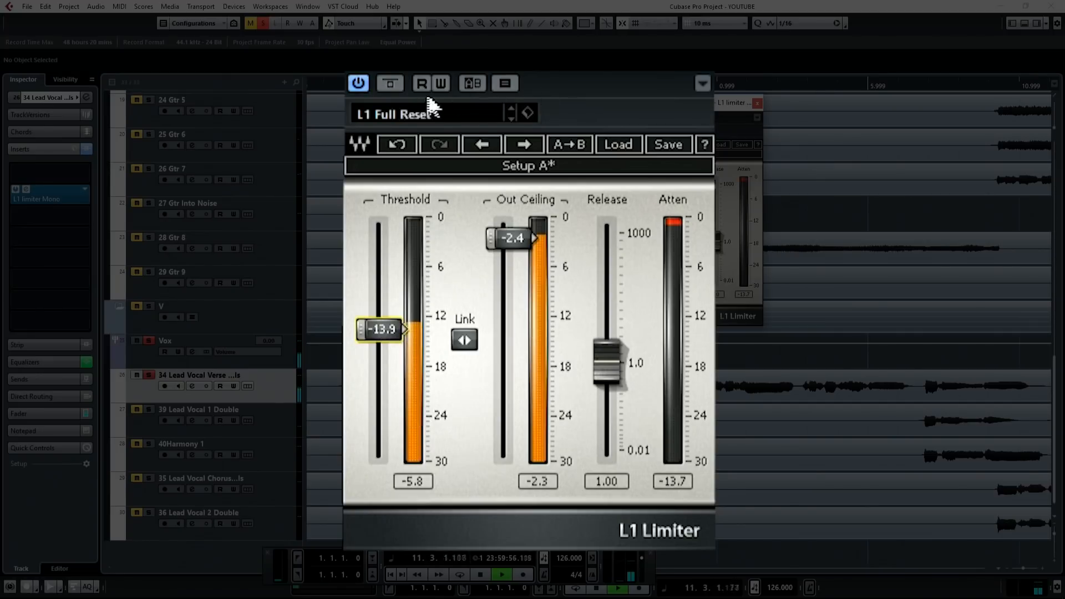
# Step: Compare the vocal with the limiter bypassed and active, unsolo the track to hear it in the mix, and stop playback
pyautogui.click(391, 84)
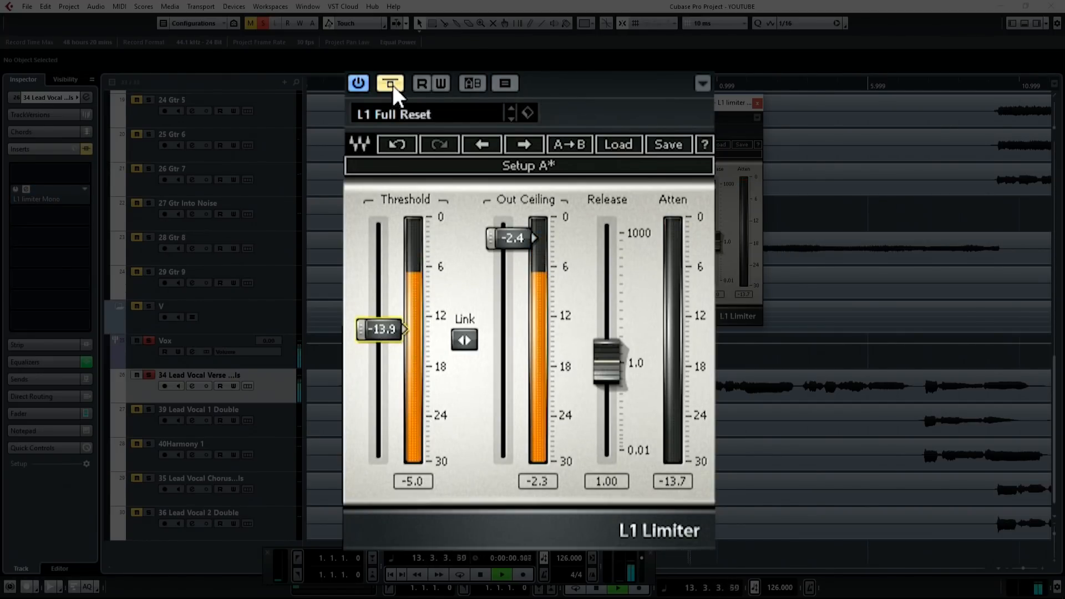
pyautogui.click(392, 84)
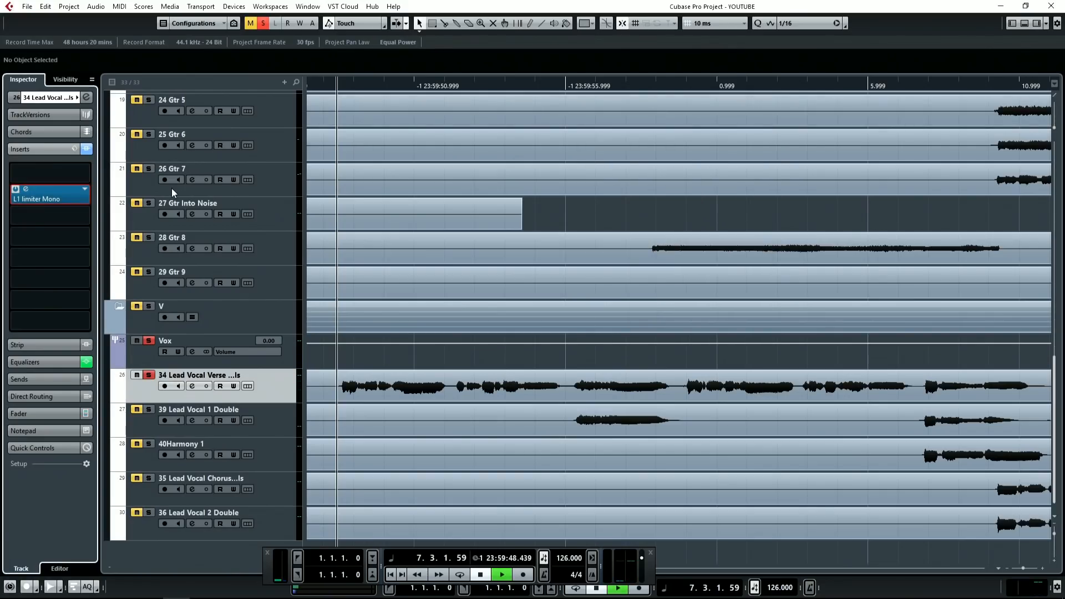
pyautogui.click(148, 375)
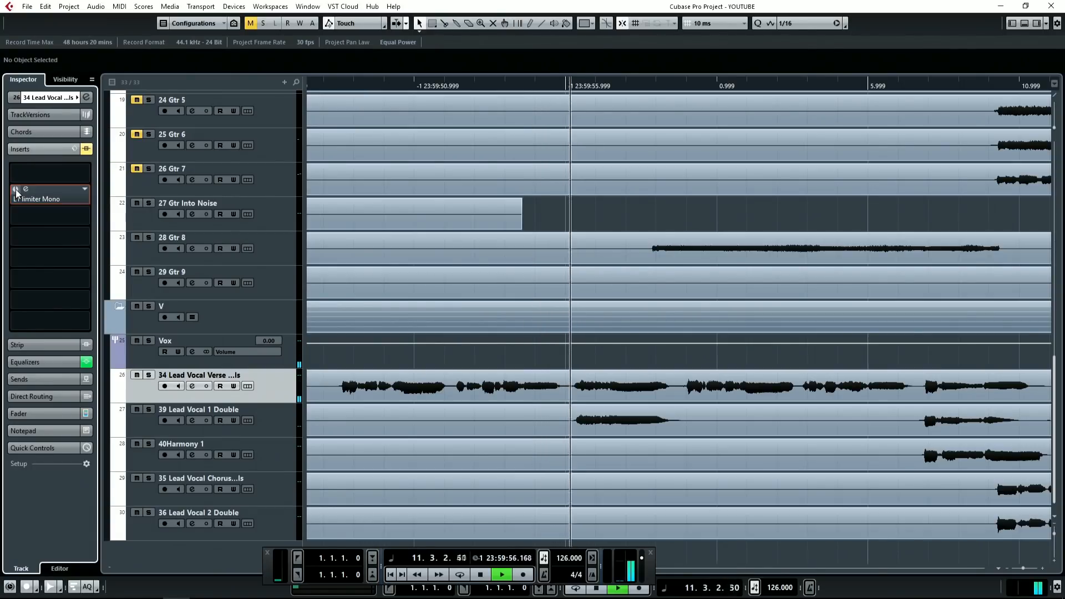
pyautogui.press('space')
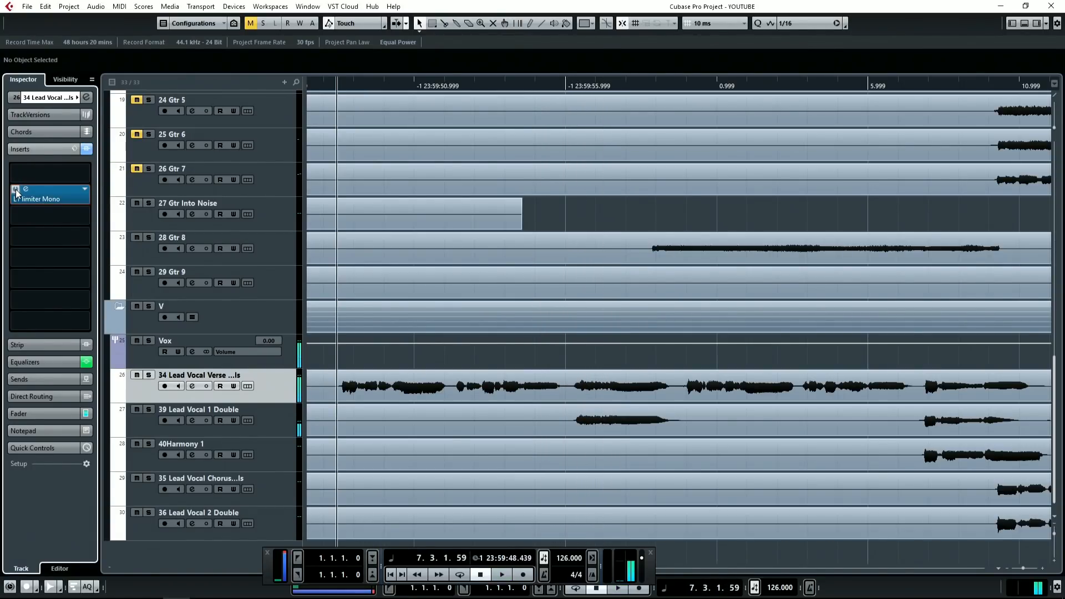
# Step: Show the whole project and look over the arrangement from the drum tracks down to the vocals
pyautogui.hotkey('shift', 'f')
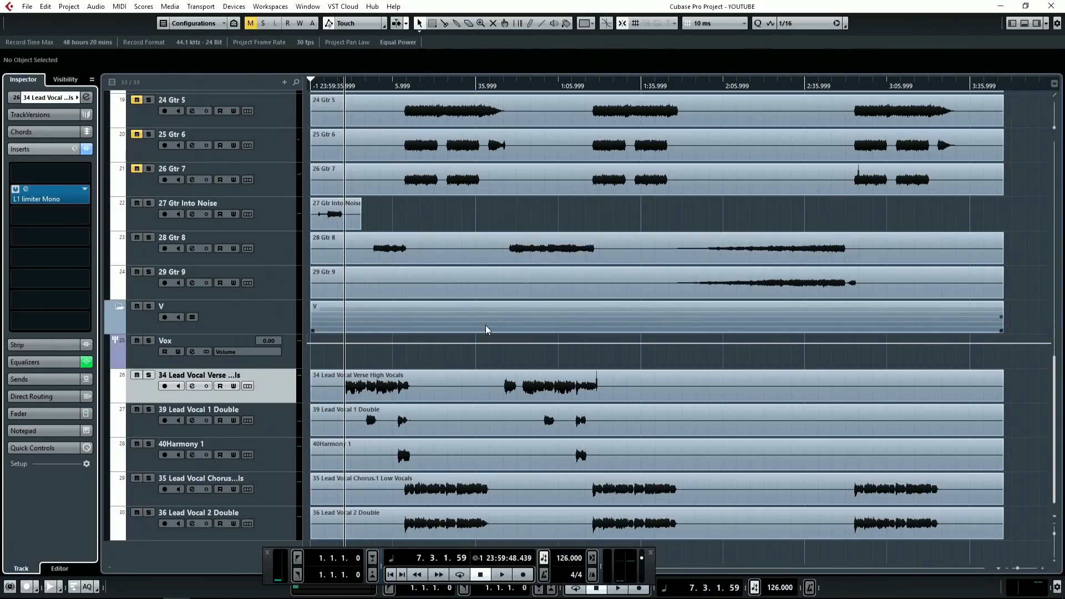
pyautogui.scroll(10, 485, 325)
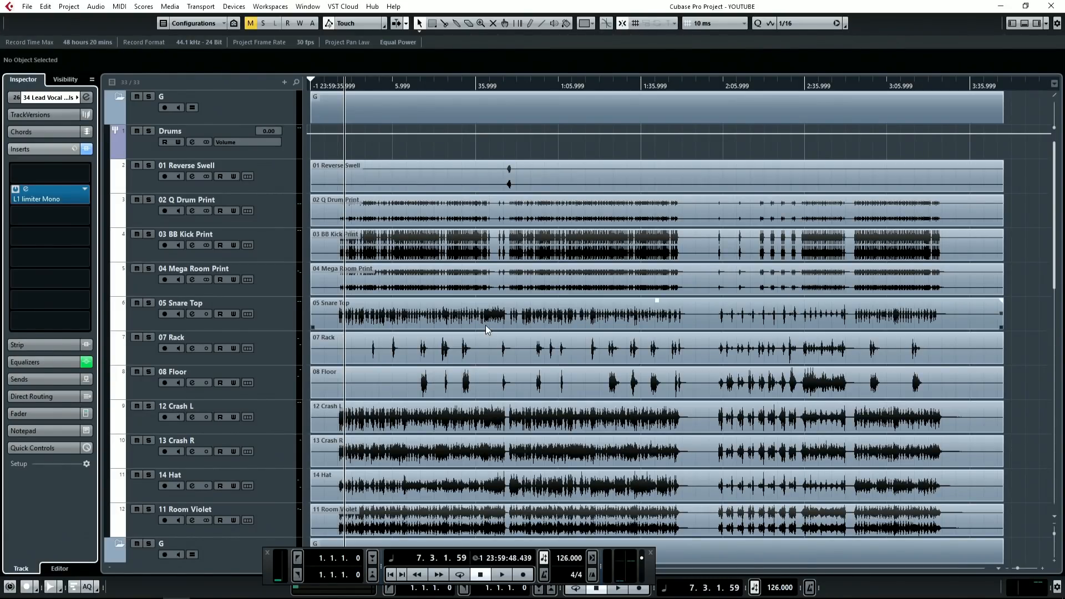
pyautogui.scroll(-10, 413, 226)
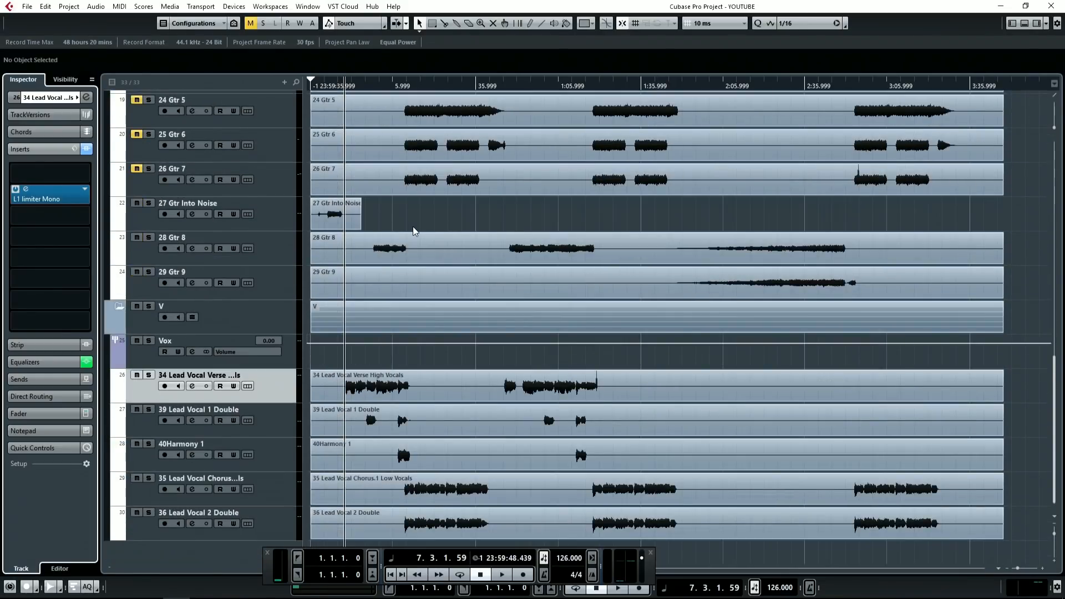
pyautogui.scroll(2, 372, 390)
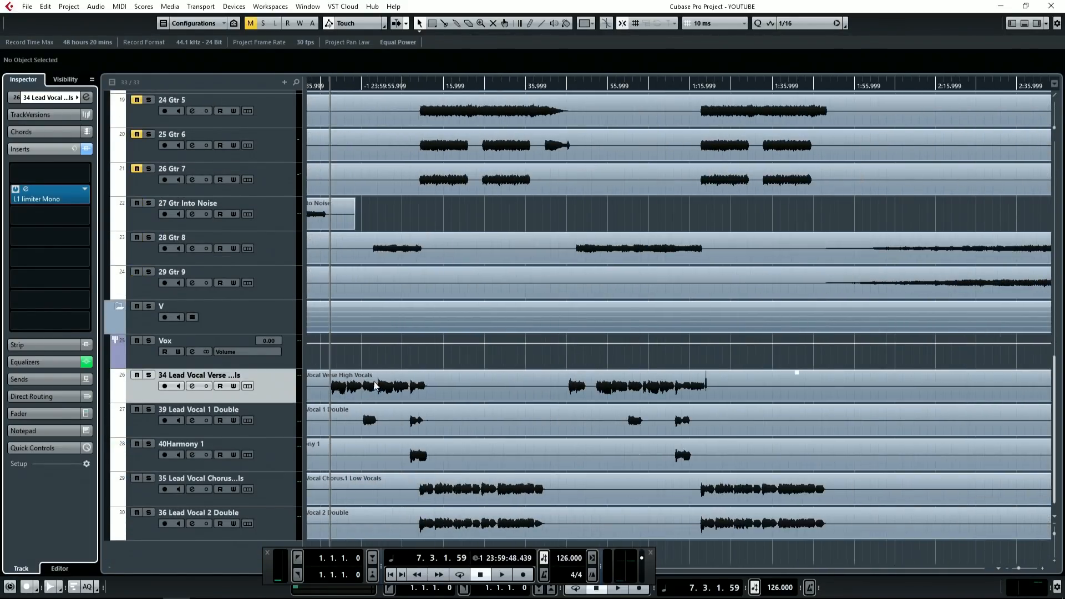
pyautogui.hscroll(-1, 471, 378)
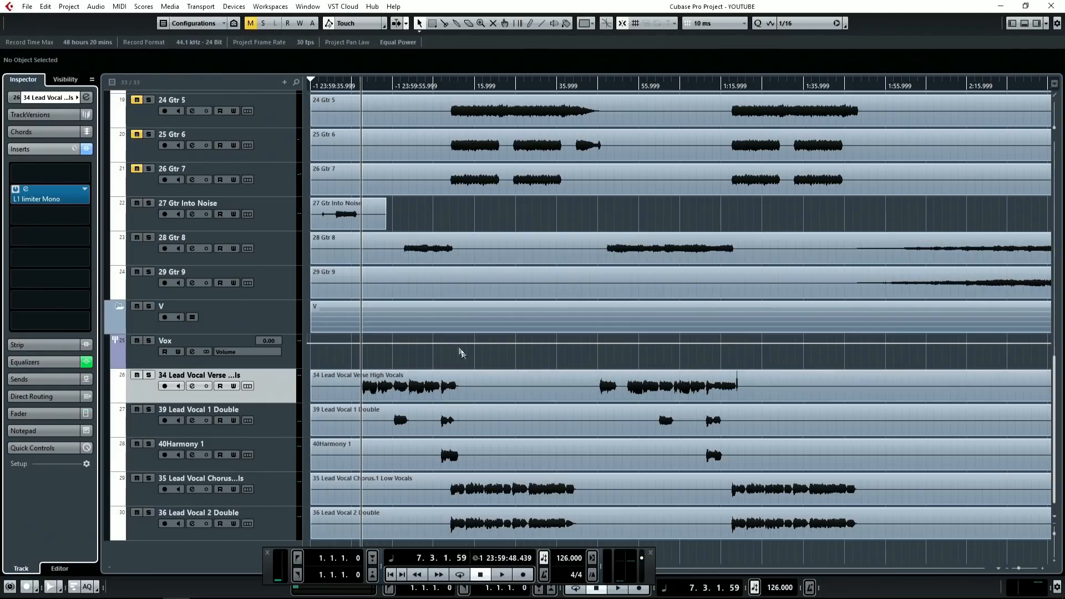
pyautogui.scroll(10, 418, 333)
pyautogui.scroll(3, 418, 337)
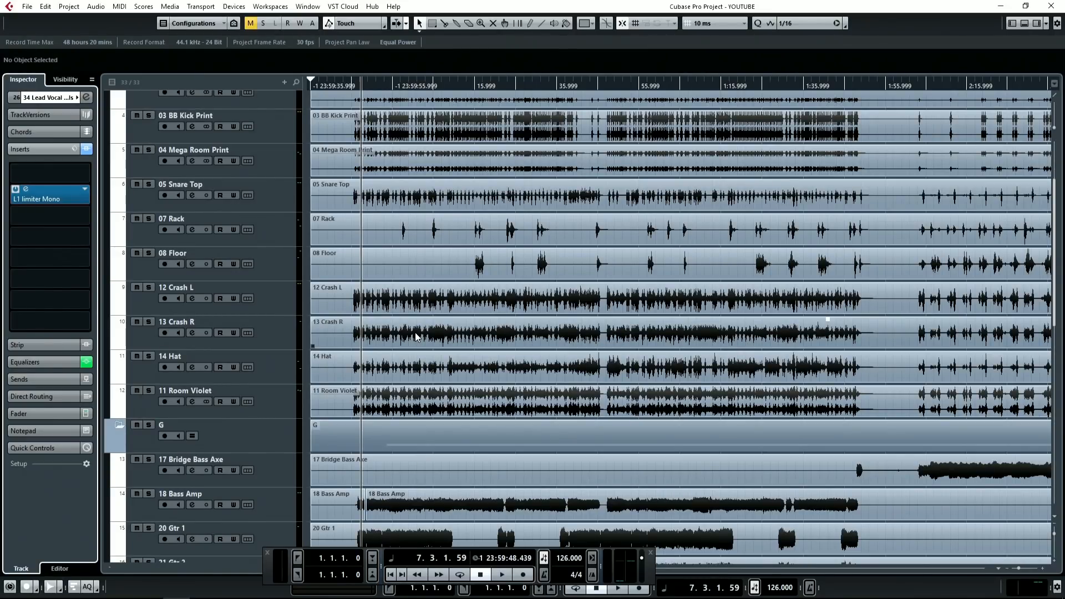
pyautogui.scroll(3, 403, 302)
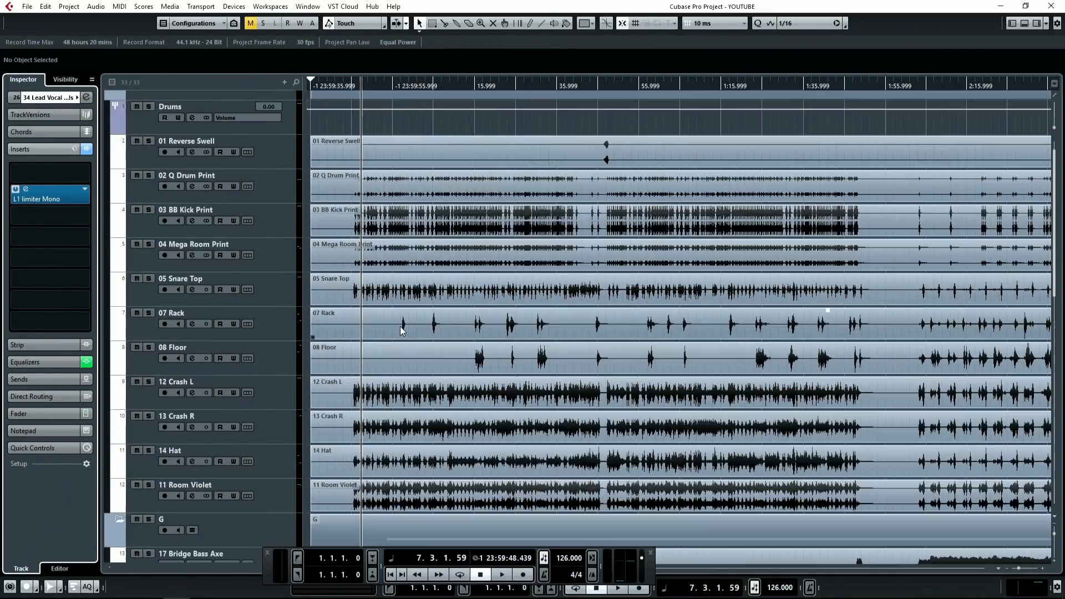
# Step: Solo the 11 Room Violet track, insert the L1 limiter Stereo on it, and start playback
pyautogui.scroll(-6, 404, 331)
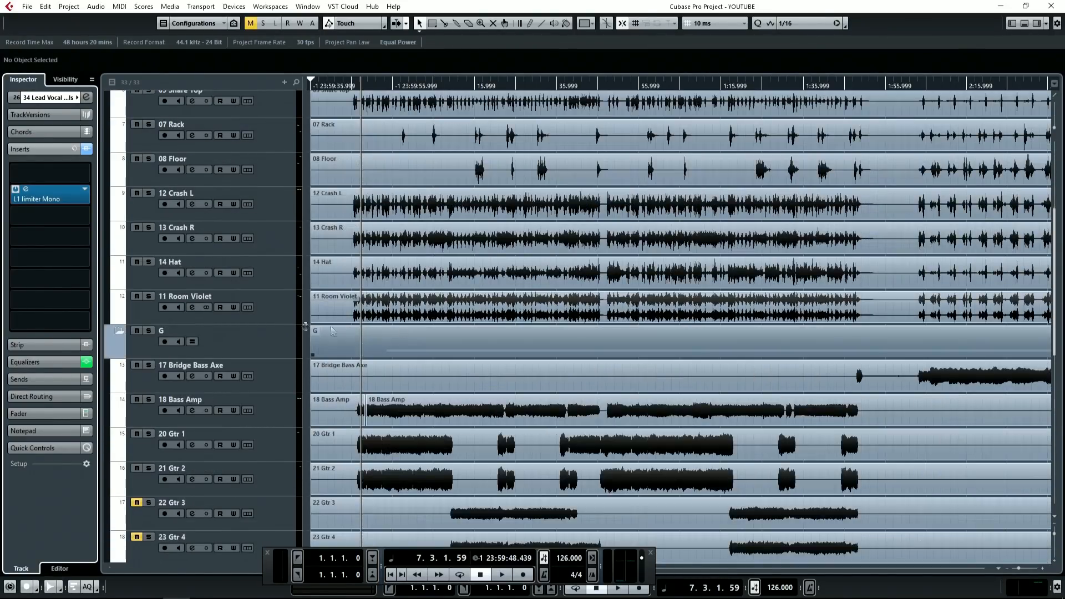
pyautogui.click(149, 297)
pyautogui.click(43, 198)
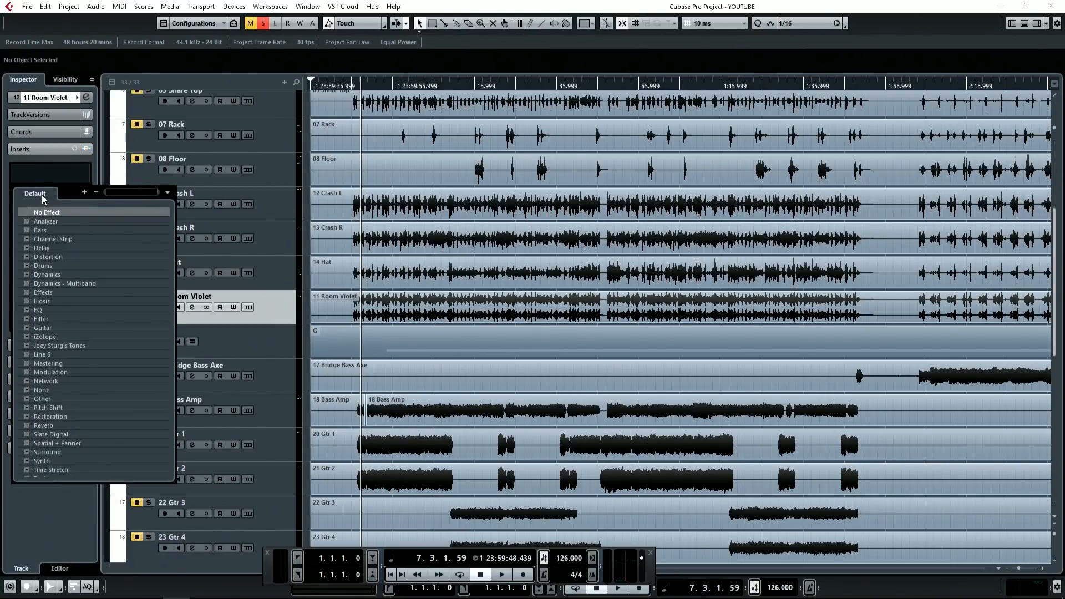
pyautogui.write('l1')
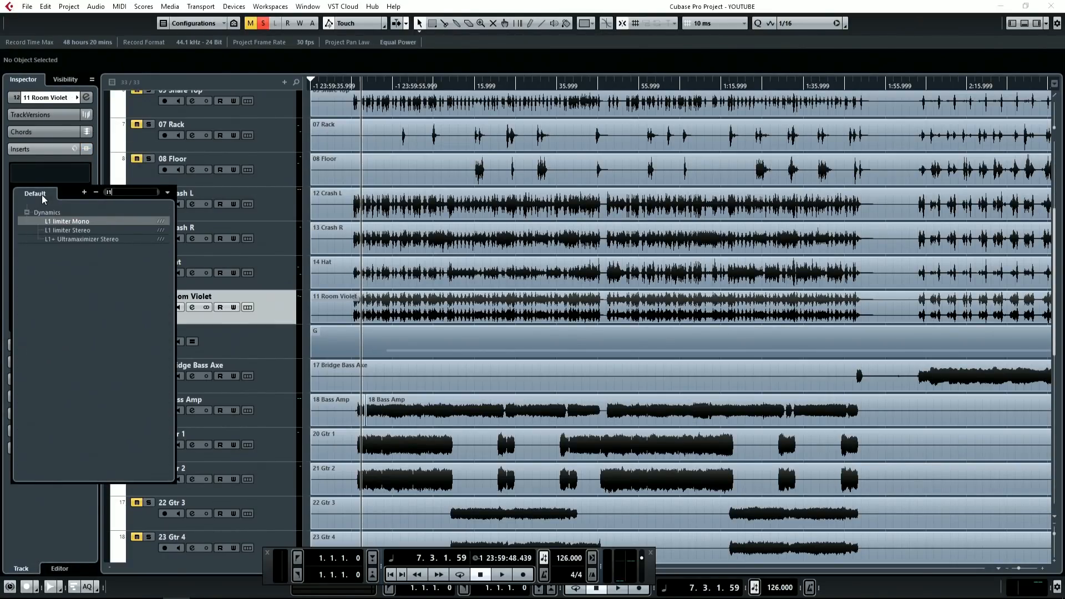
pyautogui.click(84, 230)
pyautogui.press('space')
pyautogui.click(76, 200)
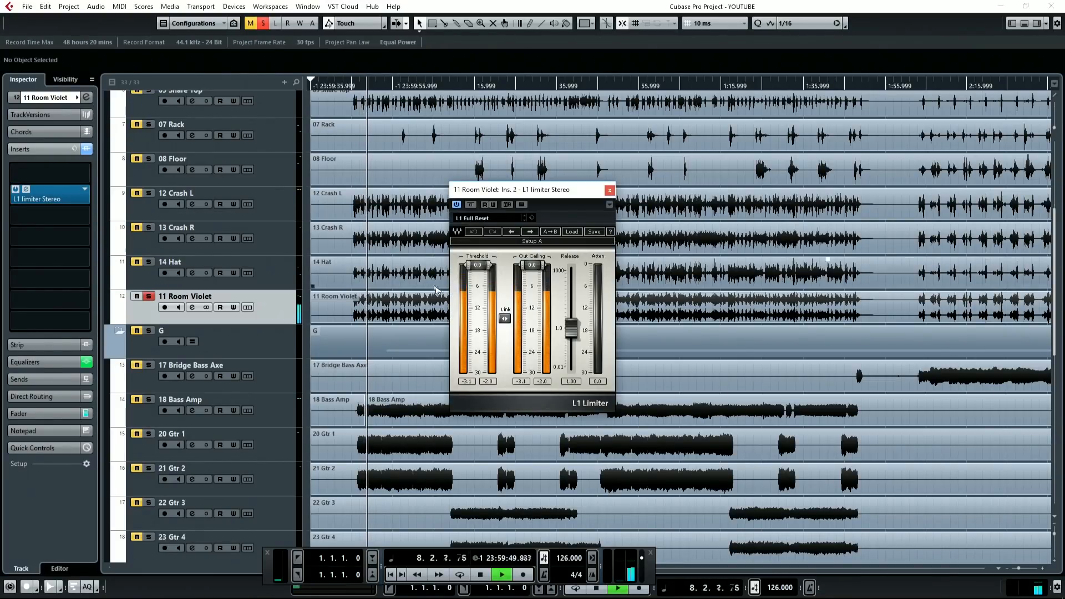
# Step: Lower the Room Violet limiter's Threshold to -30.0 and its Out Ceiling to -6.8 during playback
pyautogui.moveTo(477, 265); pyautogui.dragTo(478, 344)
pyautogui.moveTo(407, 405); pyautogui.dragTo(407, 400)
pyautogui.press('space')
pyautogui.moveTo(533, 219); pyautogui.dragTo(533, 276)
pyautogui.moveTo(428, 386); pyautogui.dragTo(428, 467)
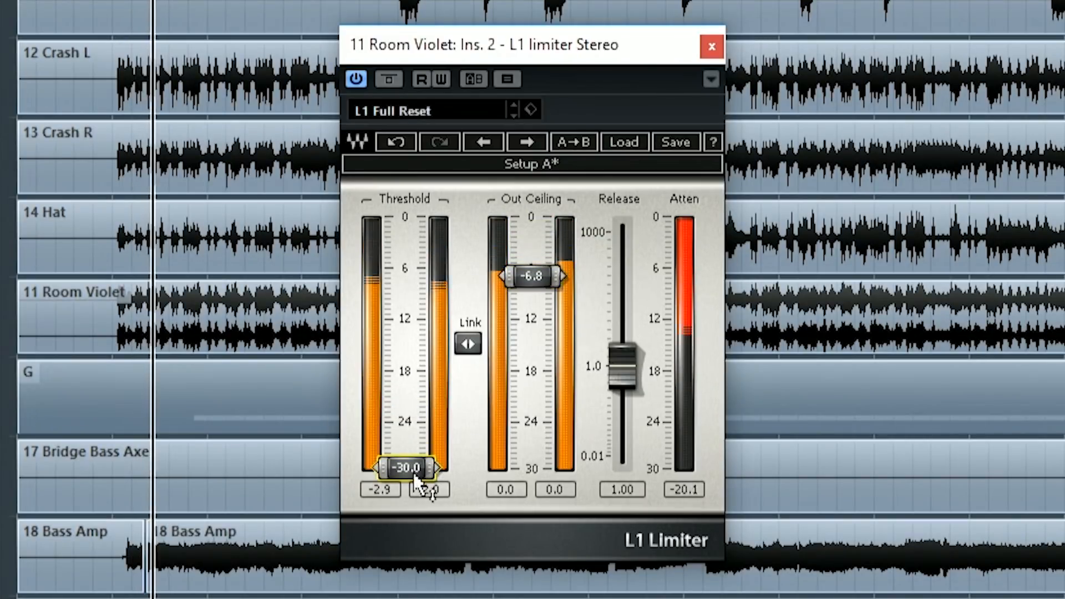
# Step: Compare the Room Violet track with its limiter bypassed and active during playback, and stop playback
pyautogui.click(401, 79)
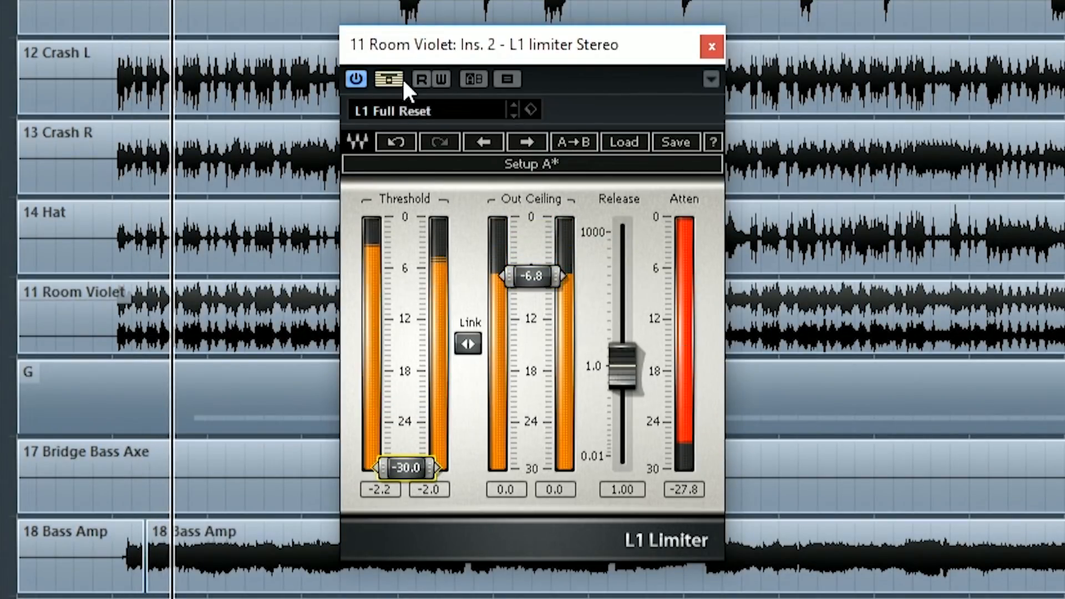
pyautogui.click(401, 80)
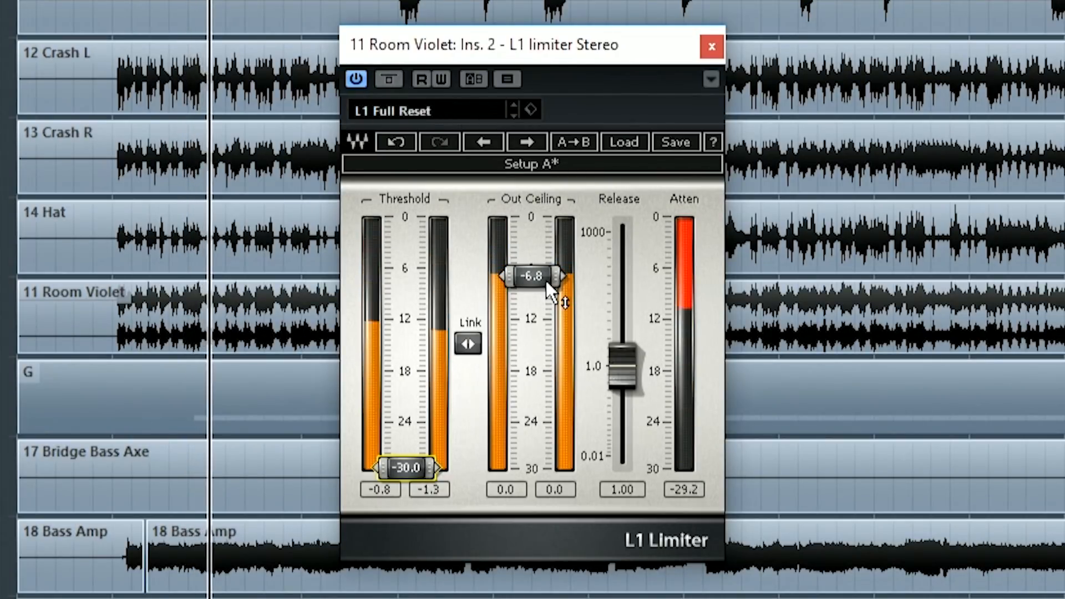
pyautogui.press('space')
# Step: Raise the Room Violet limiter's Threshold to -17.9, play the track back to hear it, and stop playback
pyautogui.moveTo(407, 468); pyautogui.dragTo(406, 391)
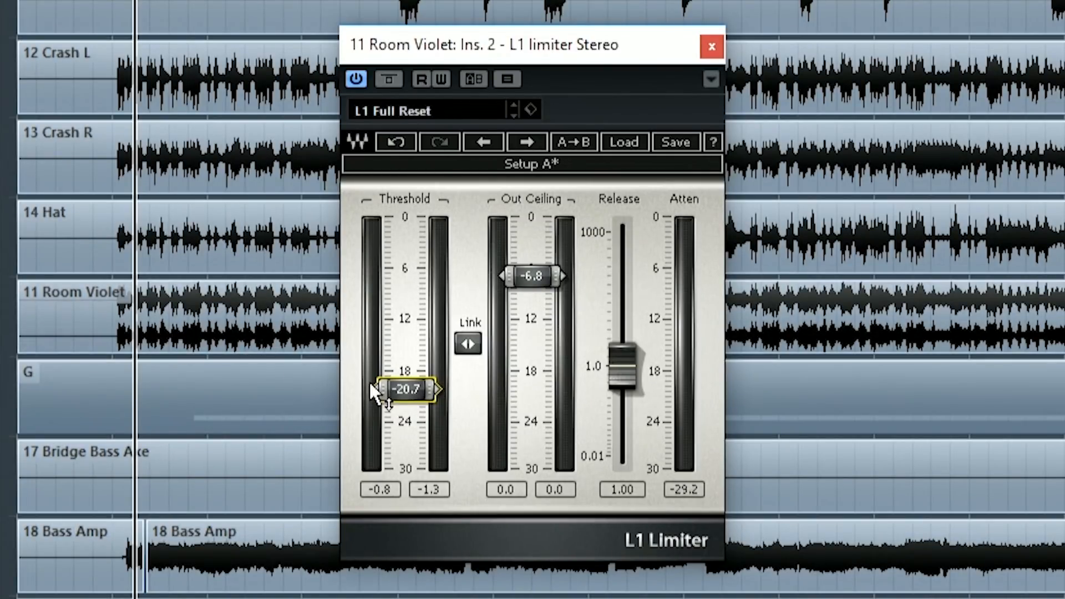
pyautogui.press('space')
pyautogui.moveTo(412, 380); pyautogui.dragTo(413, 359)
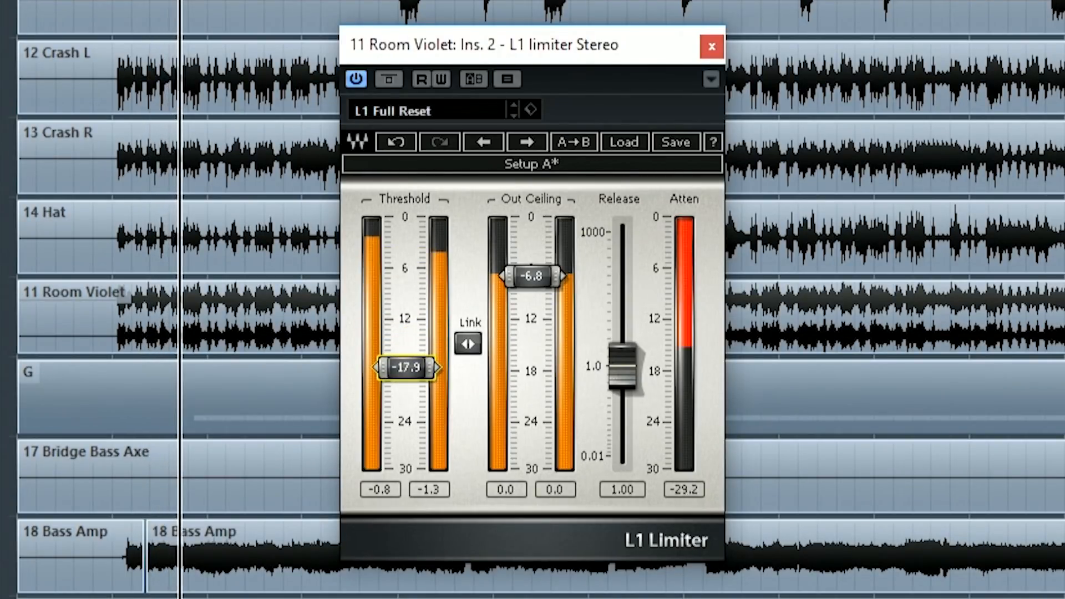
pyautogui.press('space')
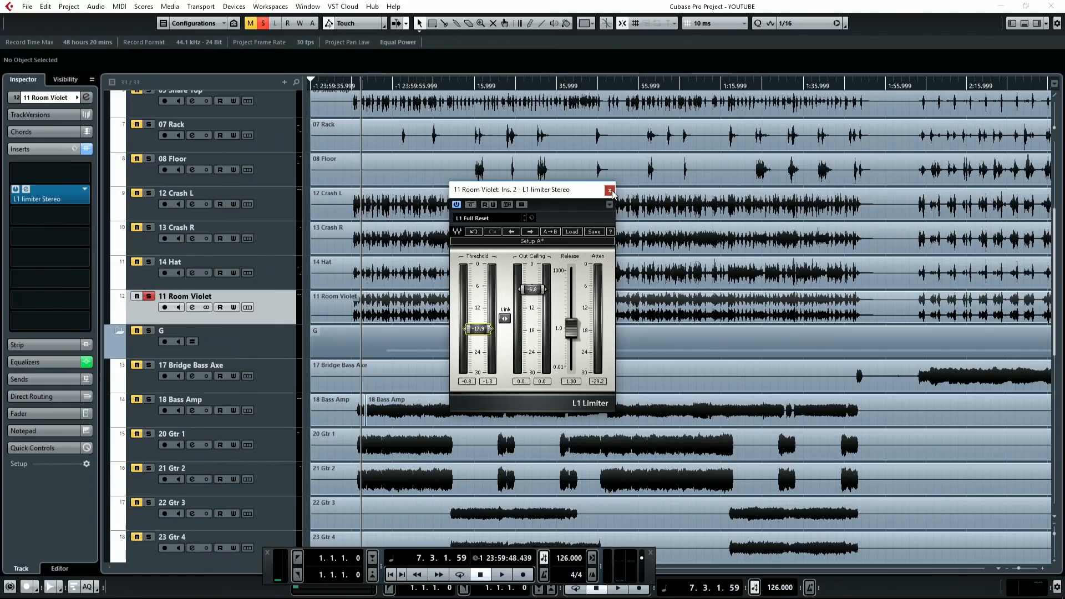
# Step: Close the Room Violet limiter window and unsolo the track
pyautogui.click(610, 190)
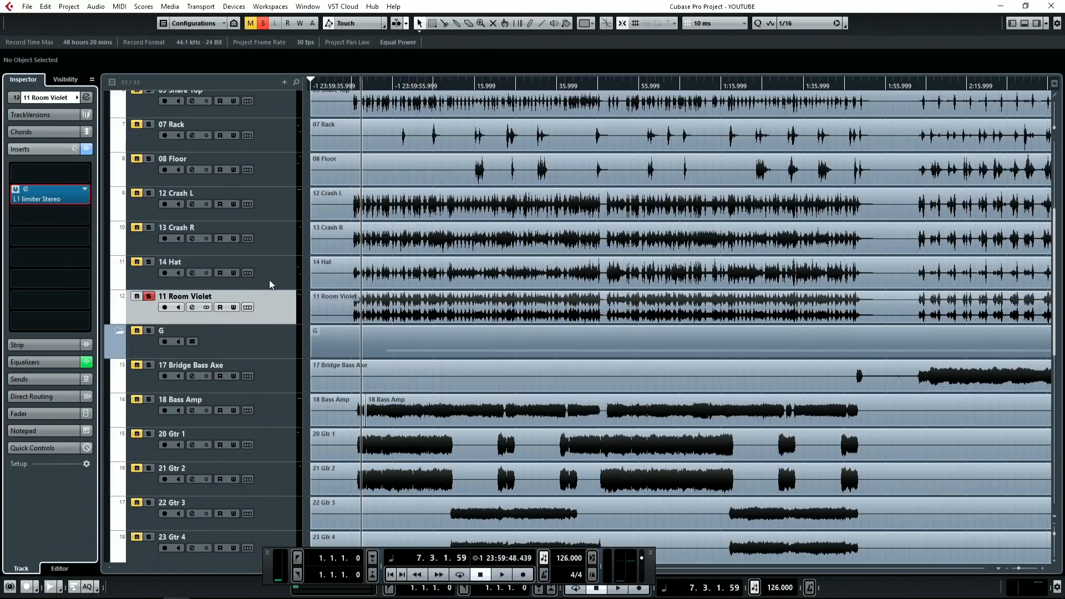
pyautogui.click(149, 297)
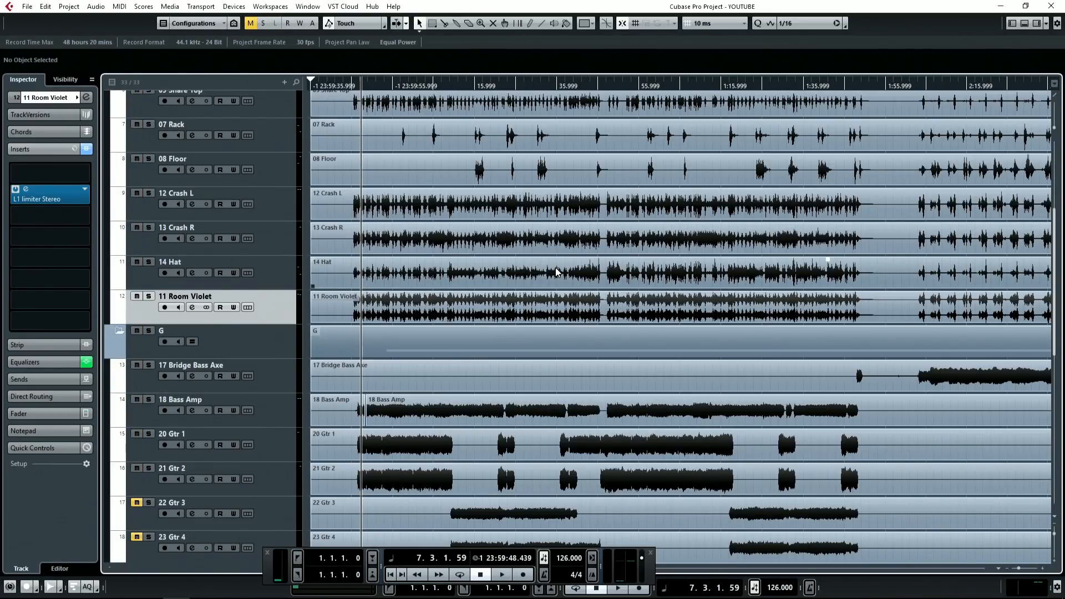
pyautogui.press('g')
pyautogui.scroll(4, 450, 275)
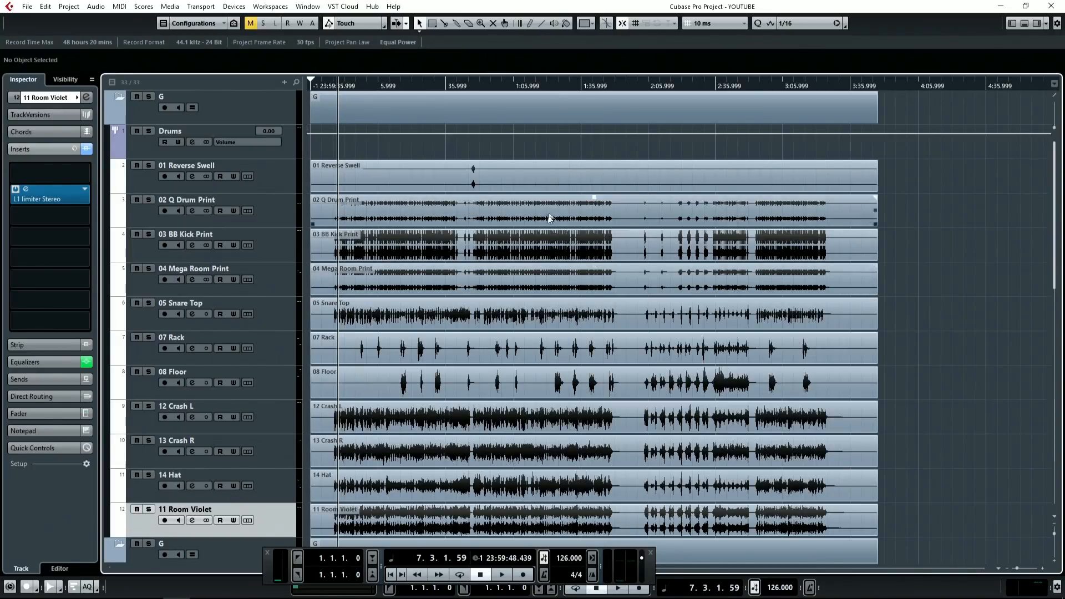
pyautogui.scroll(-6, 564, 323)
pyautogui.scroll(7, 465, 327)
pyautogui.scroll(1, 325, 411)
pyautogui.scroll(2, 328, 415)
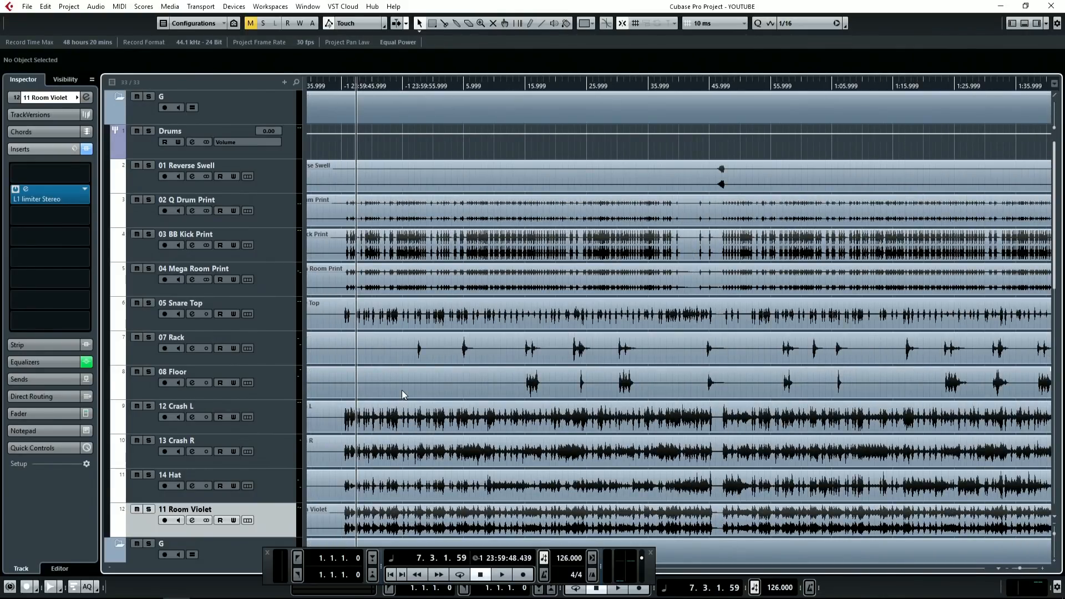